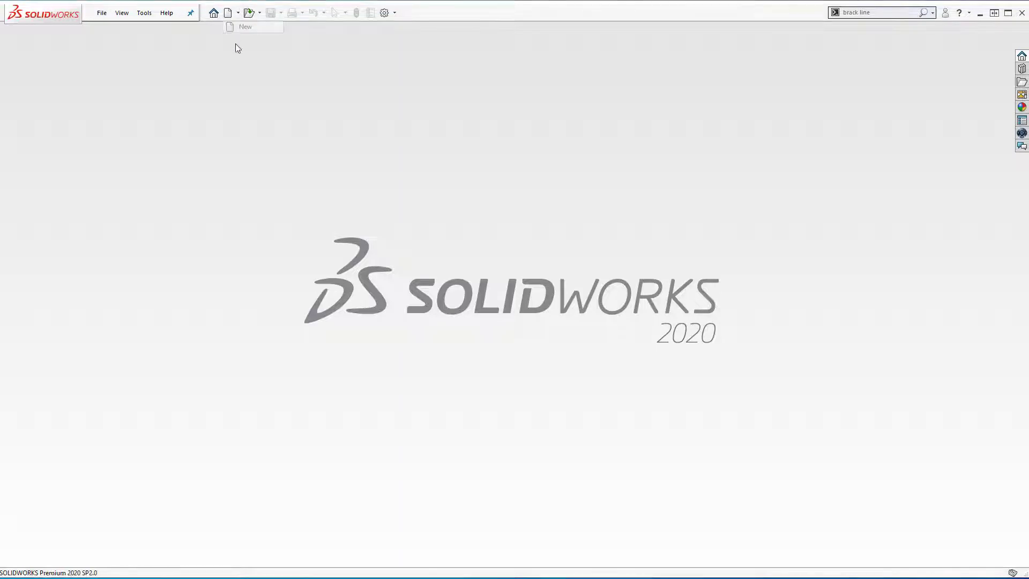
# Create a new blank part document and confirm it uses MMGS units
pyautogui.click(403, 347)
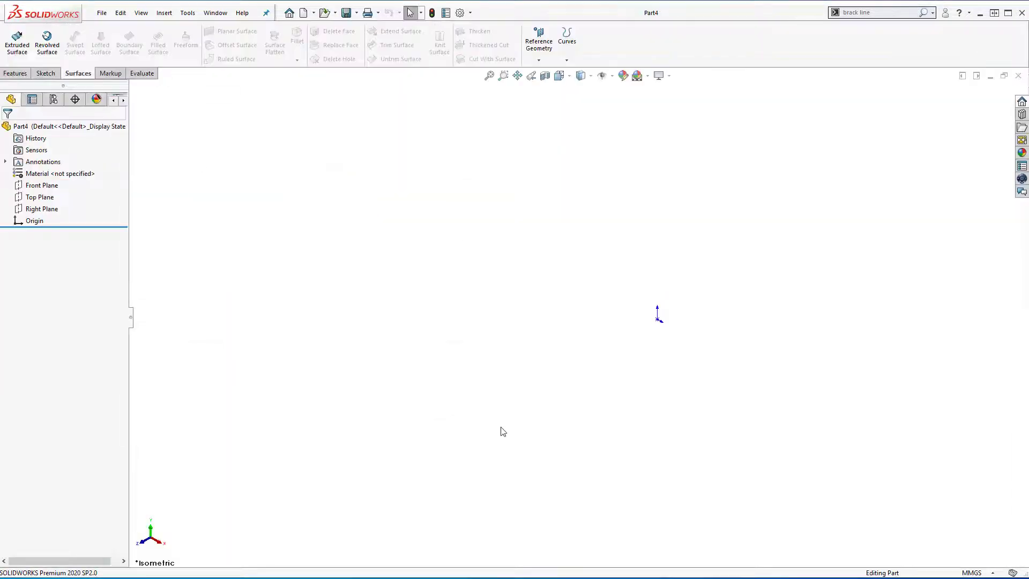
pyautogui.click(981, 573)
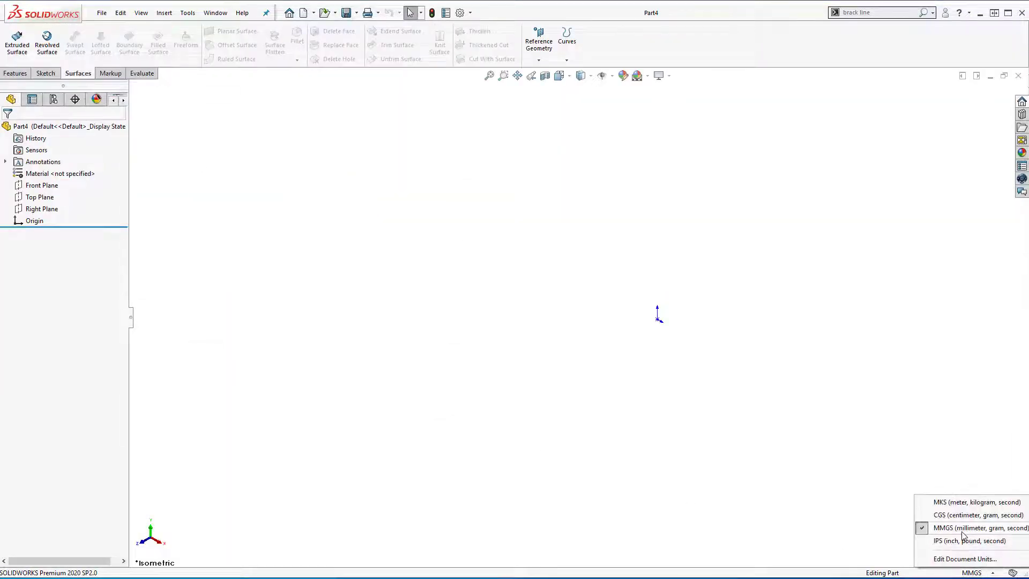
pyautogui.click(340, 268)
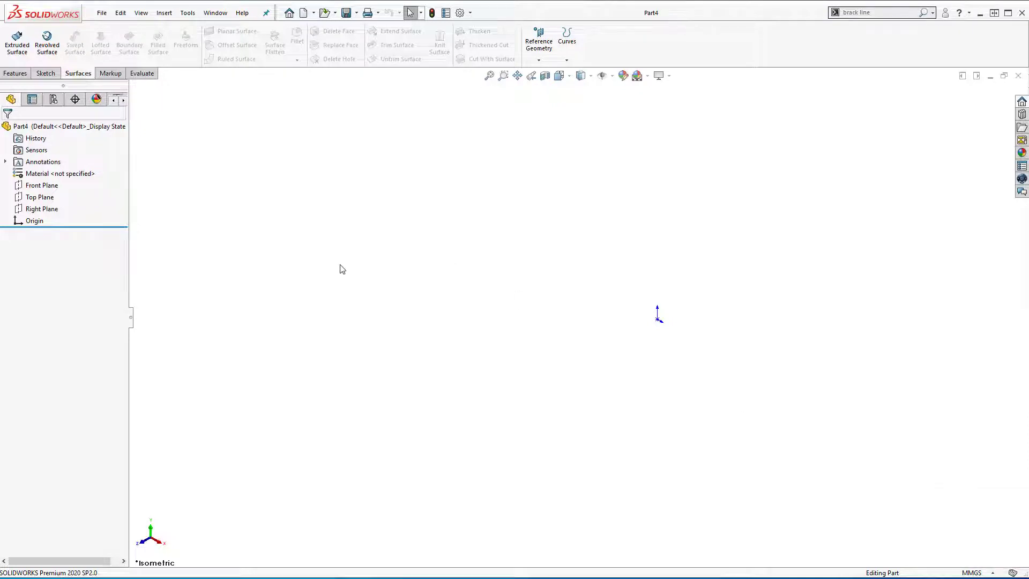
# On the Right Plane, sketch a circle centred on the origin
pyautogui.rightClick(42, 210)
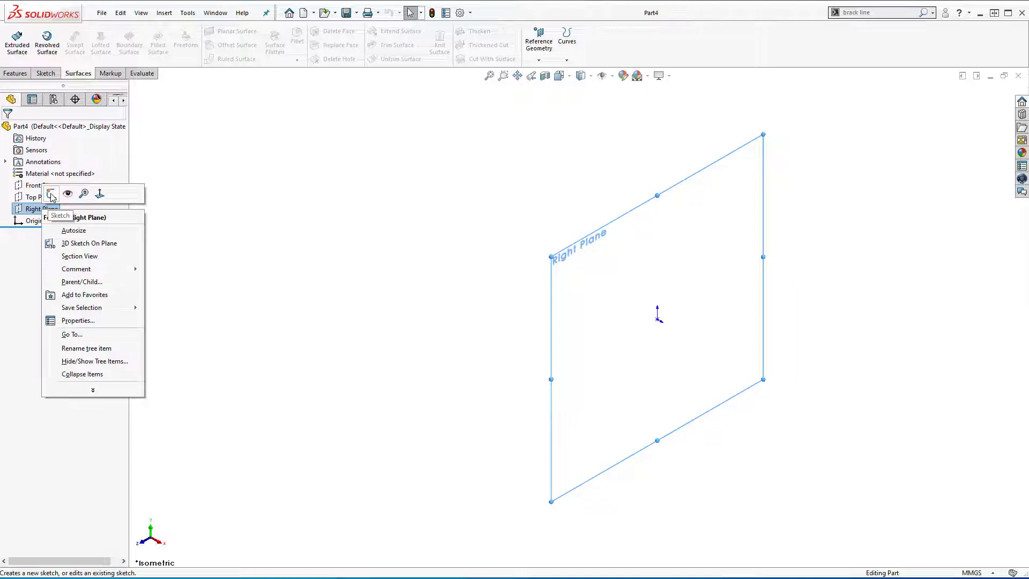
pyautogui.click(51, 195)
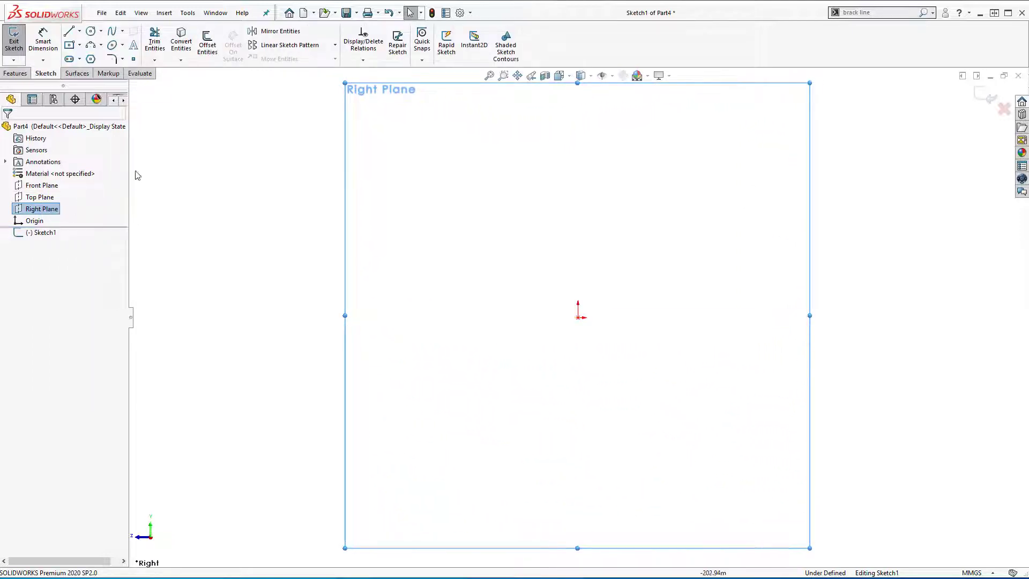
pyautogui.click(91, 30)
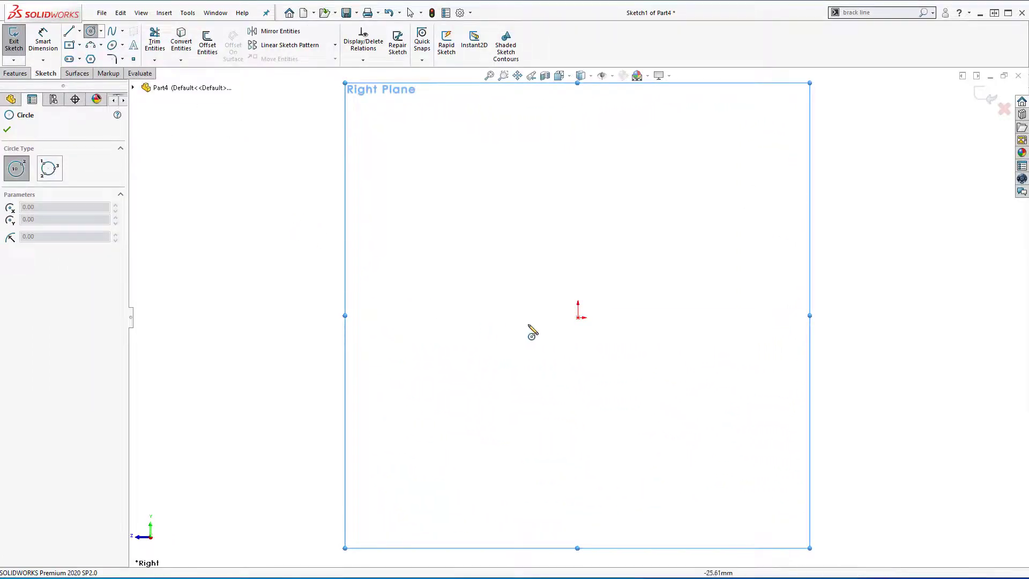
pyautogui.click(578, 317)
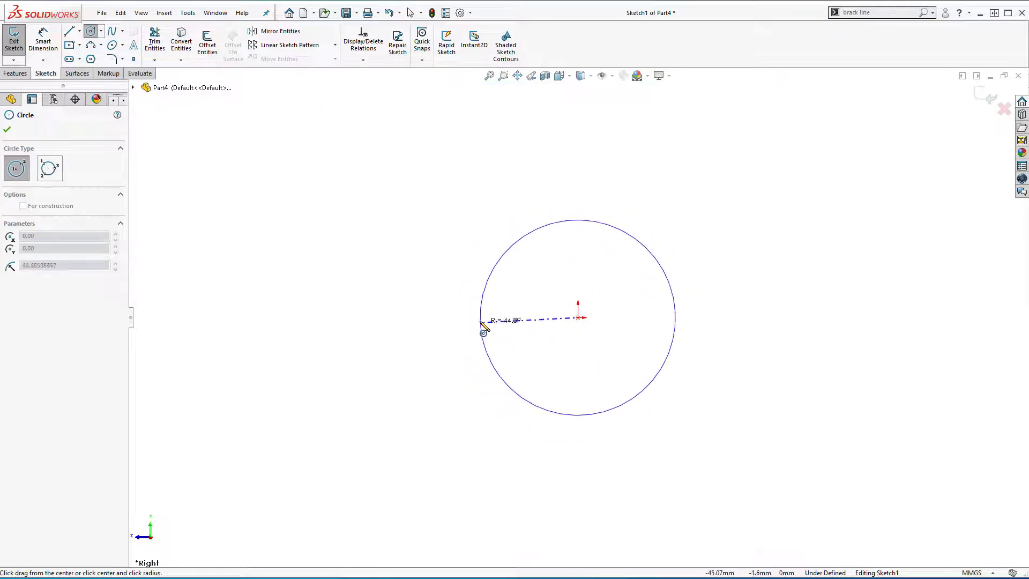
pyautogui.click(474, 317)
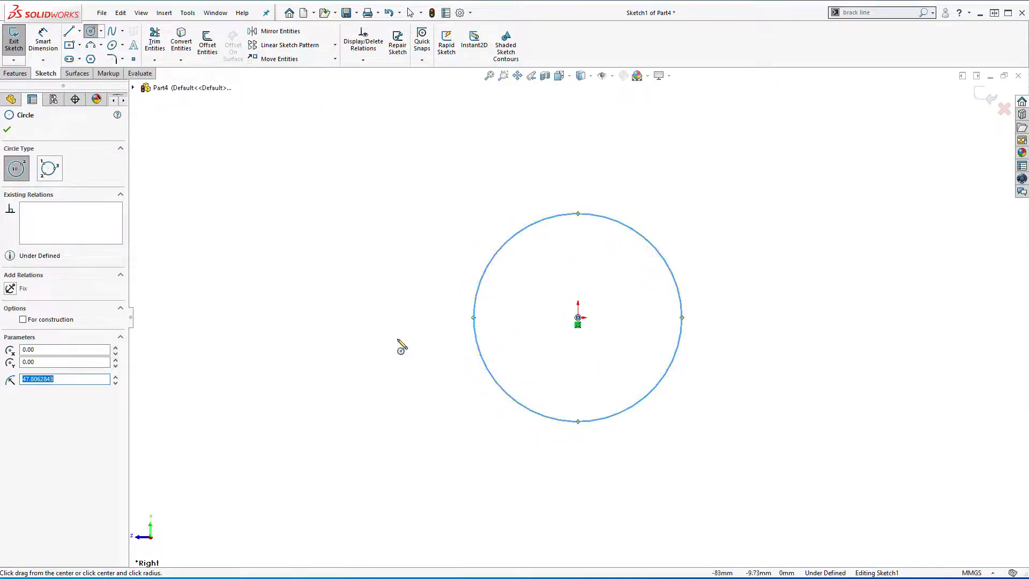
# Dimension the circle's diameter to 50 mm
pyautogui.click(50, 45)
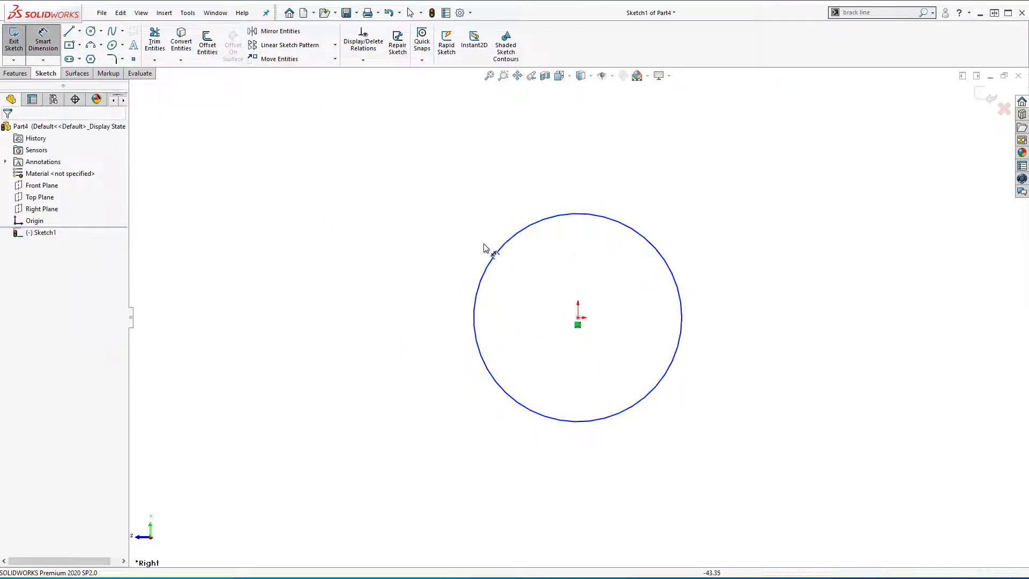
pyautogui.click(495, 258)
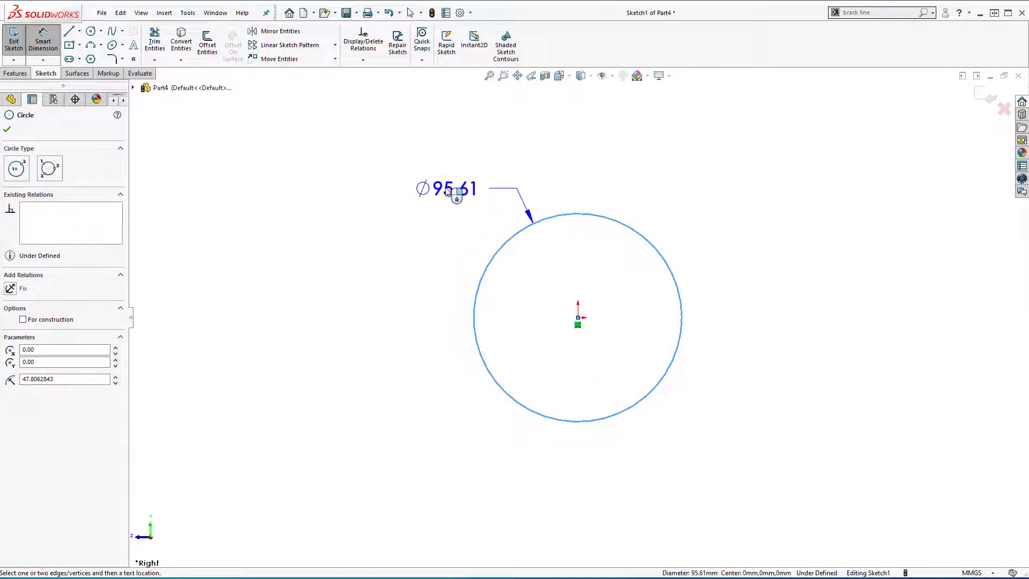
pyautogui.click(459, 199)
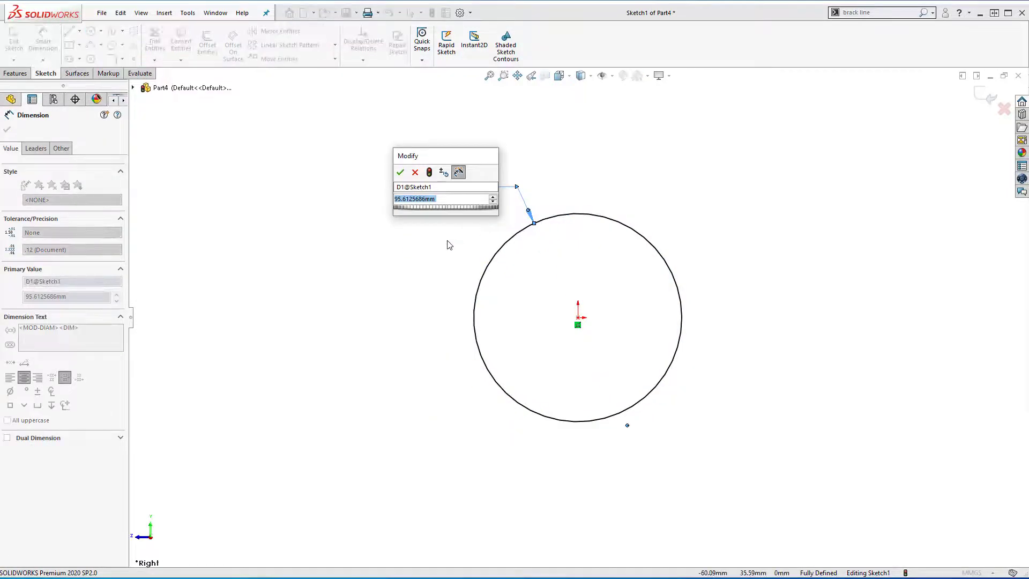
pyautogui.write('50')
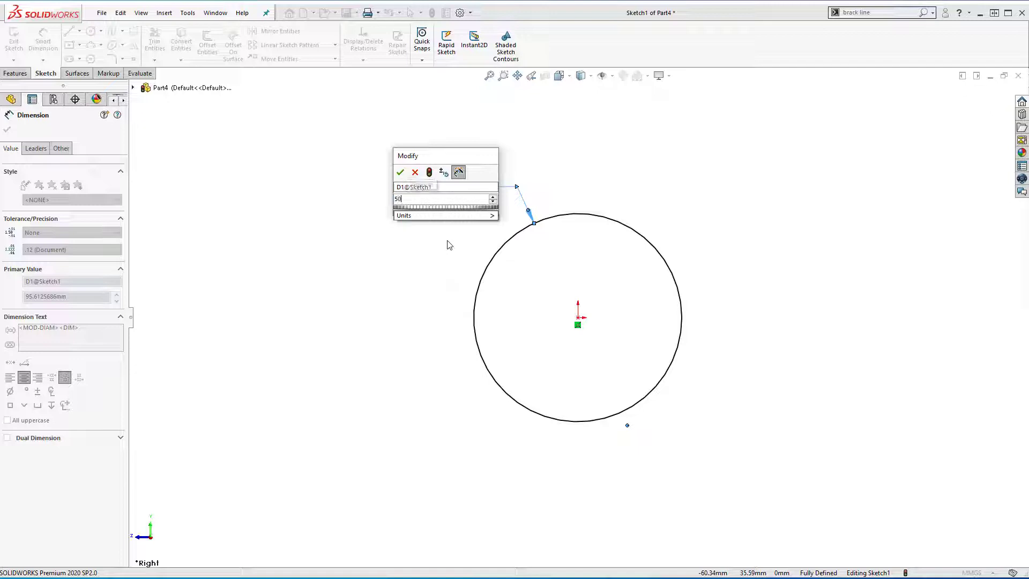
pyautogui.click(401, 173)
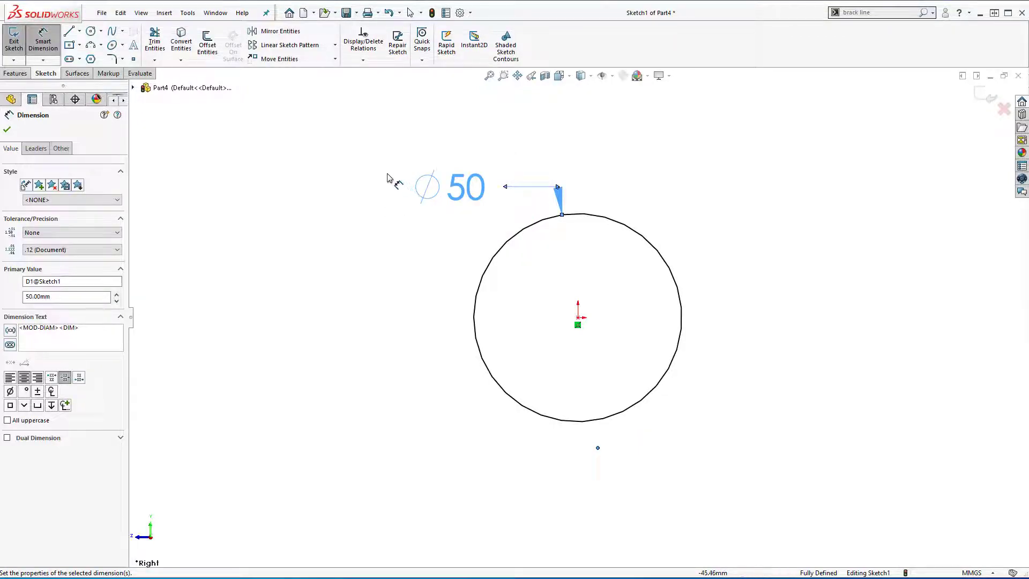
pyautogui.click(88, 75)
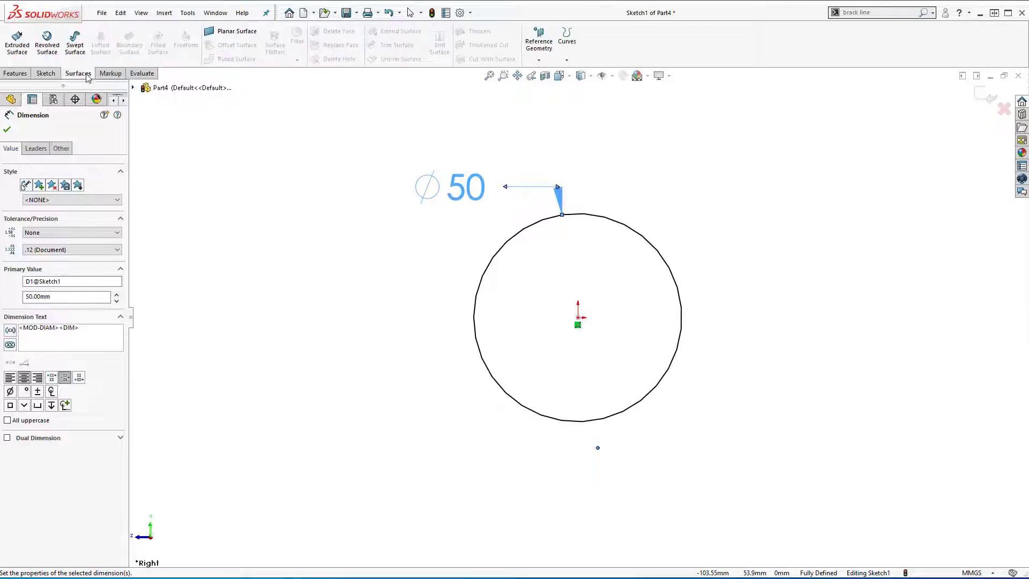
# Start an Extruded Surface from the 50 mm circle, previewing a 10 mm Blind ring
pyautogui.rightClick(133, 60)
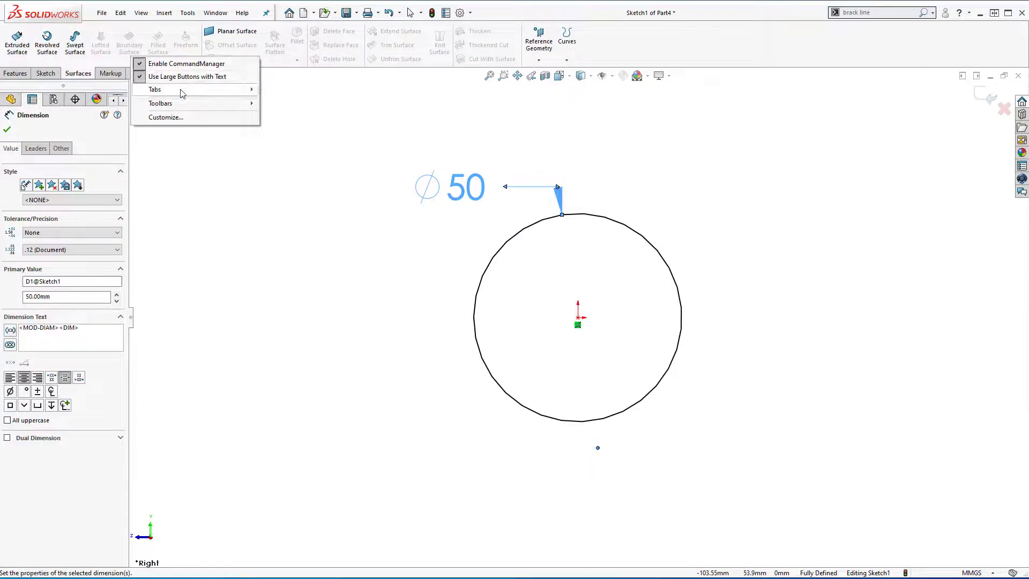
pyautogui.moveTo(181, 91)
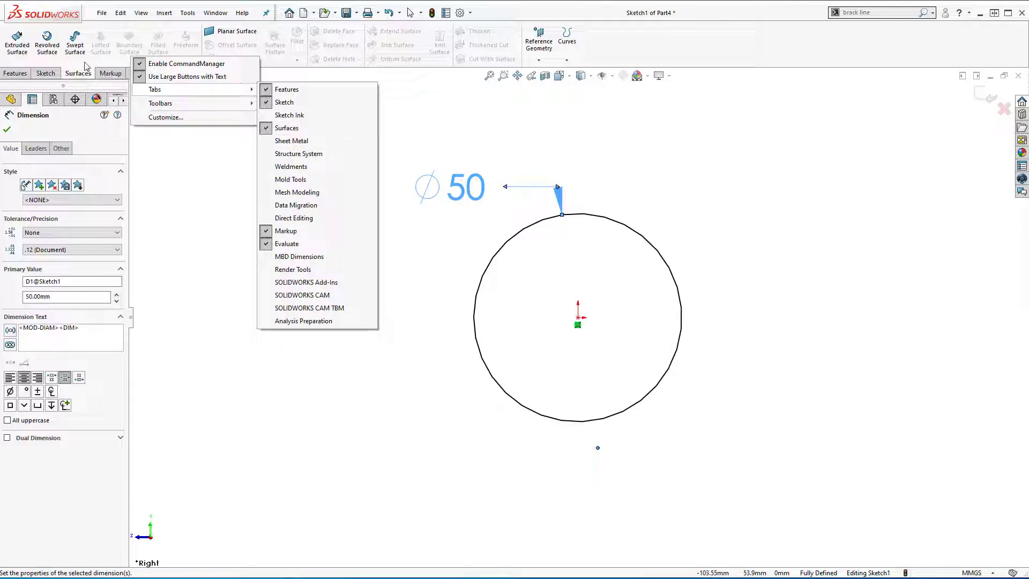
pyautogui.click(16, 44)
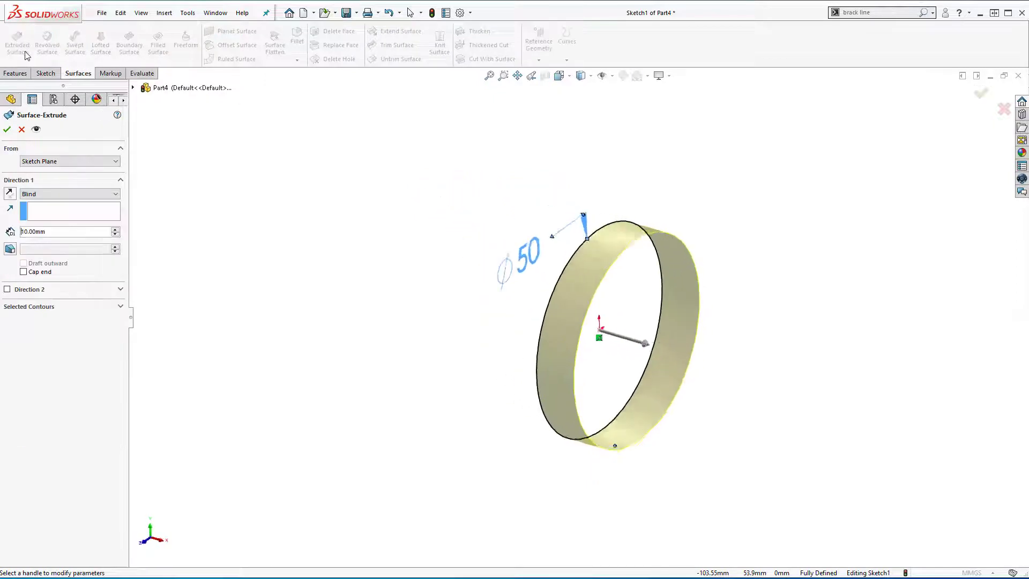
# Extrude the circle surface 120 mm with a Mid Plane end condition
pyautogui.click(67, 232)
pyautogui.write('120')
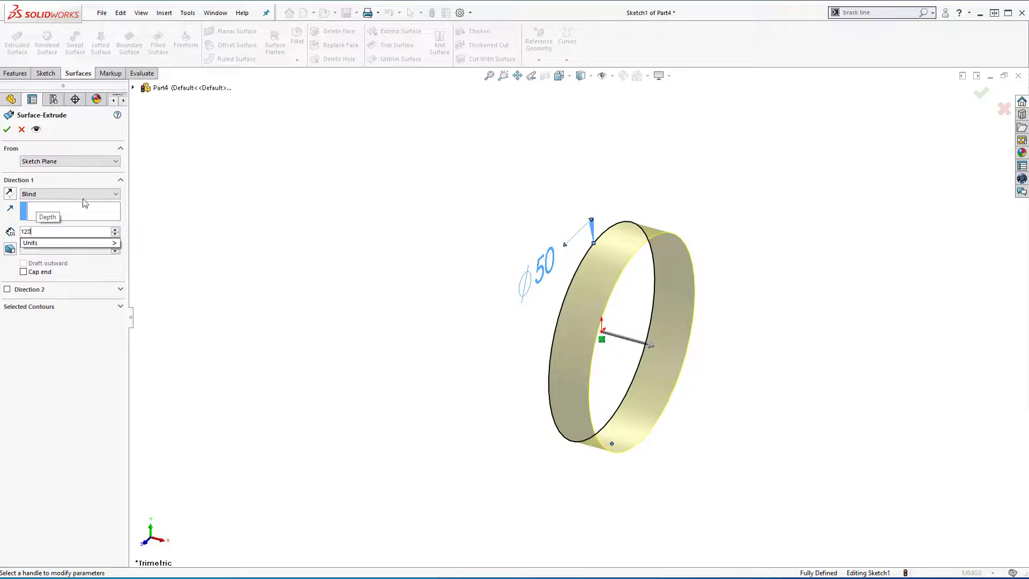
pyautogui.click(115, 194)
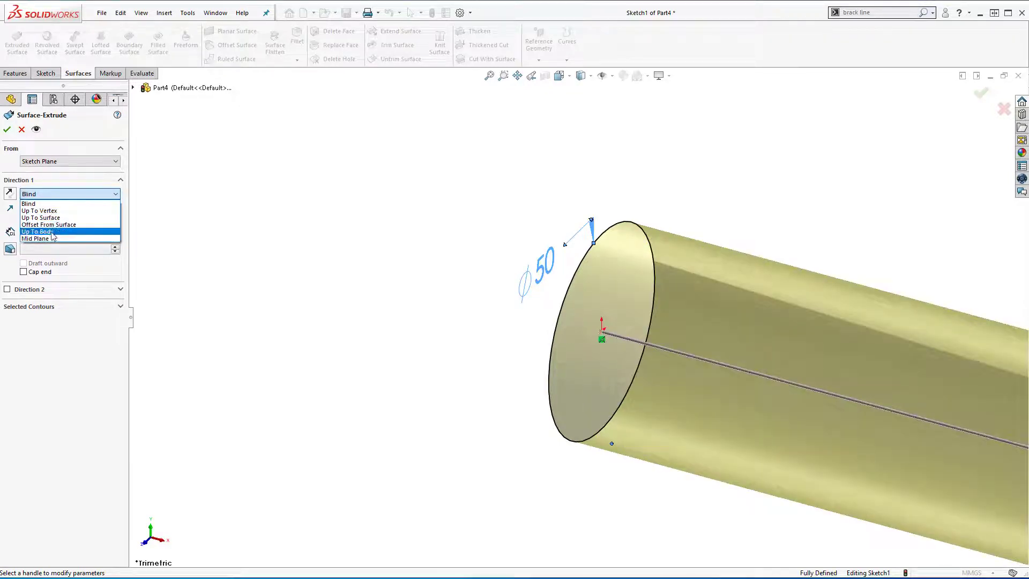
pyautogui.click(104, 238)
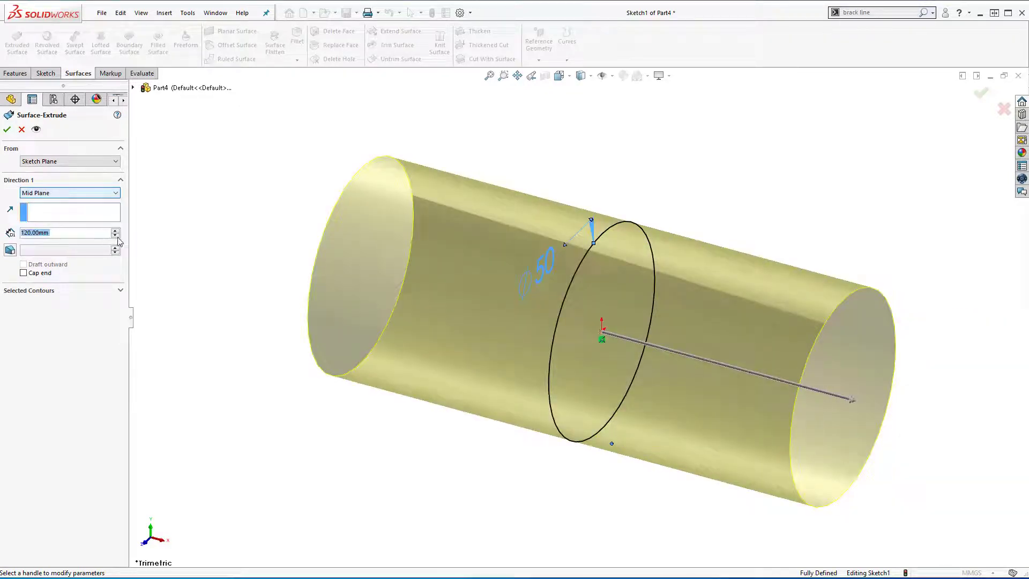
pyautogui.click(7, 129)
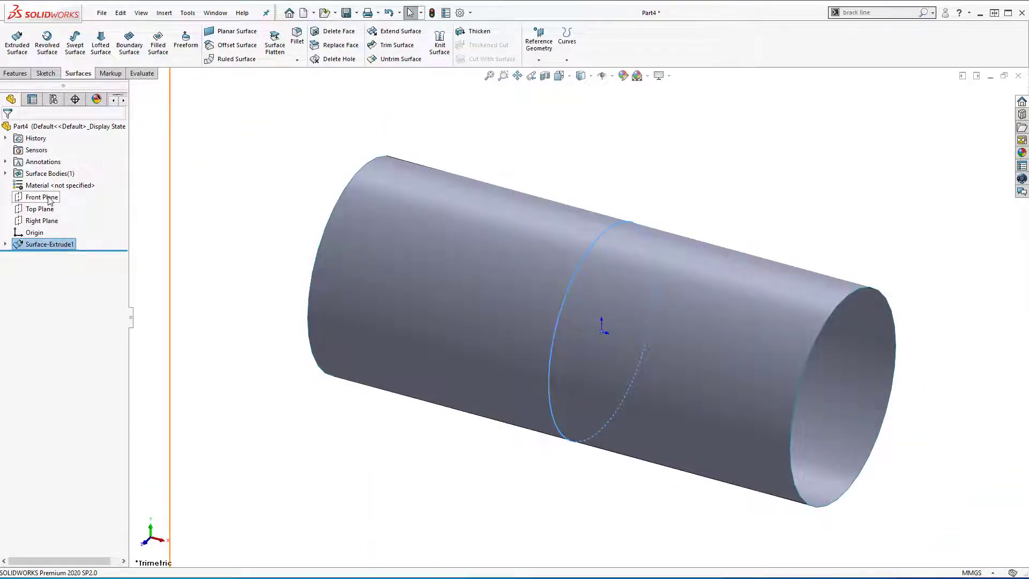
# On the Front Plane, viewed Normal To, sketch a circle centred on the origin
pyautogui.rightClick(49, 199)
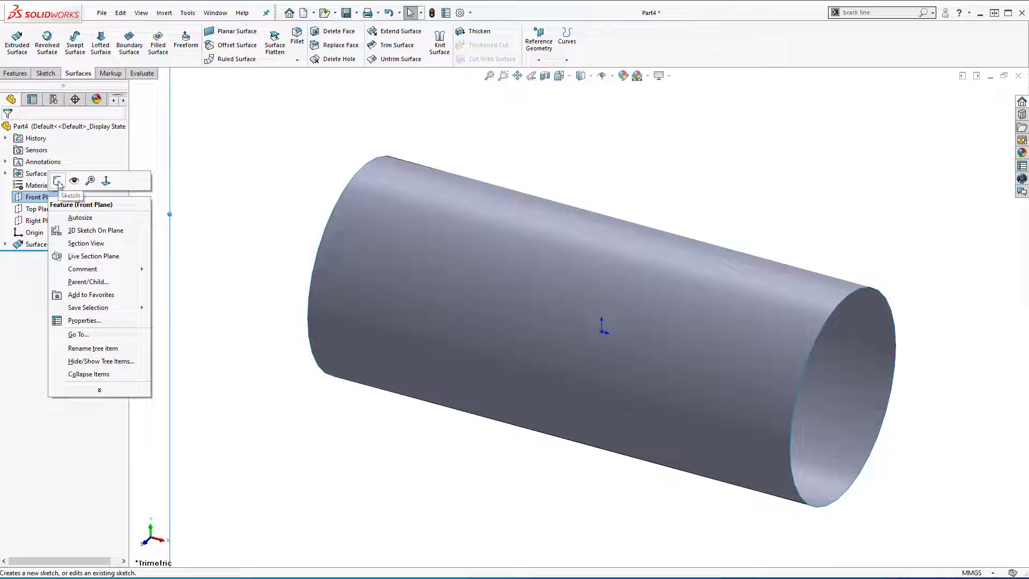
pyautogui.click(58, 181)
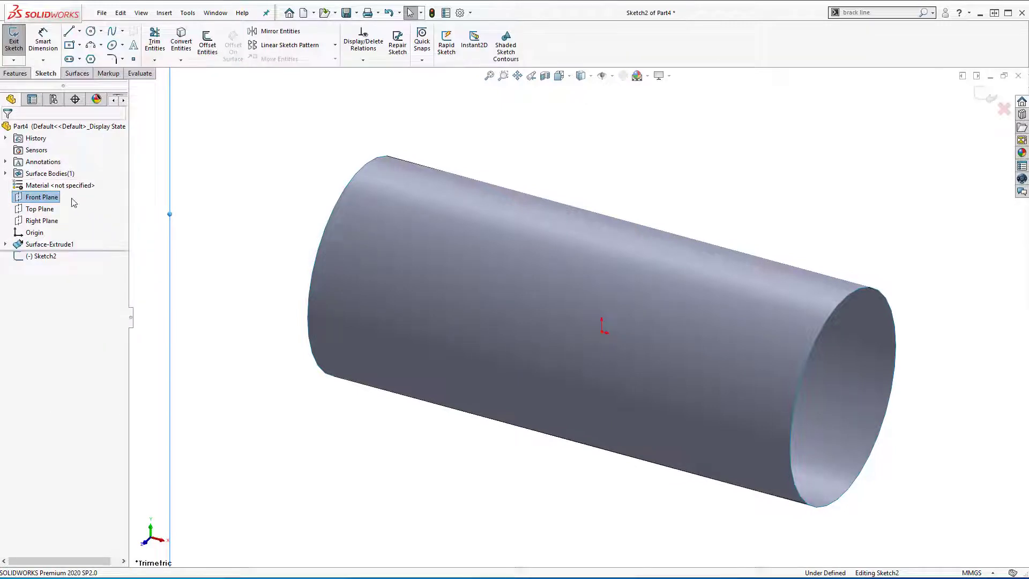
pyautogui.rightClick(50, 257)
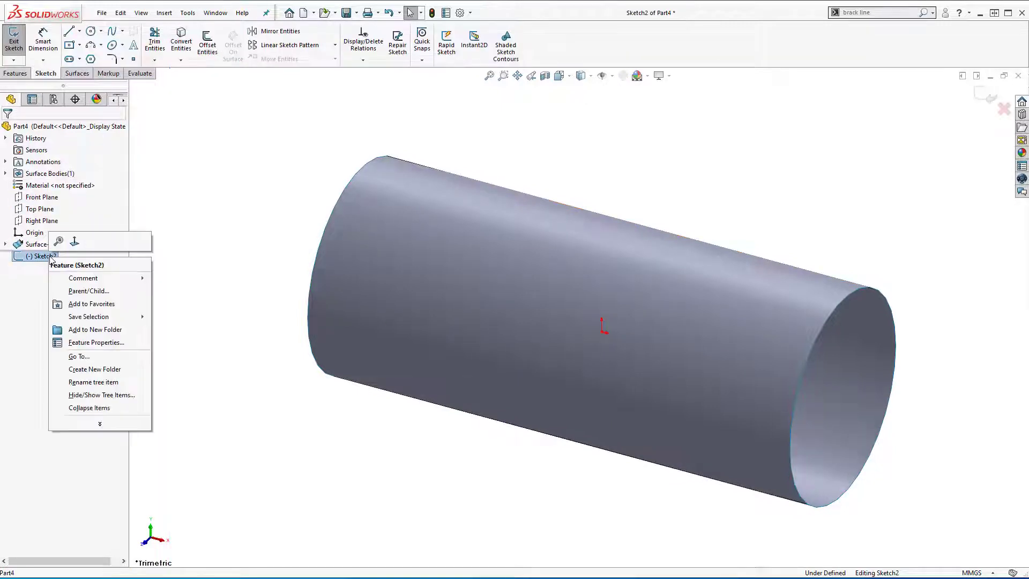
pyautogui.click(76, 242)
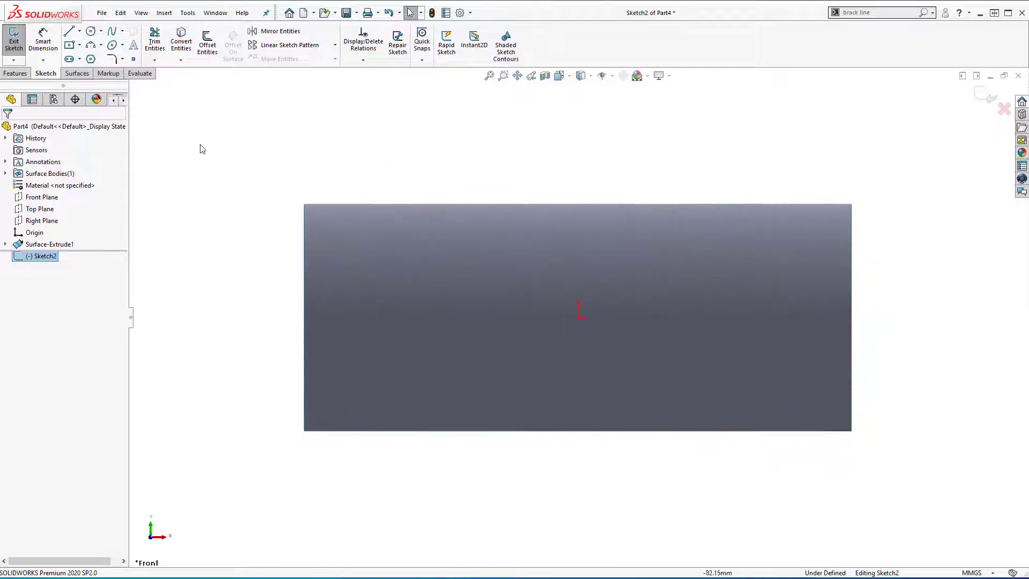
pyautogui.click(90, 31)
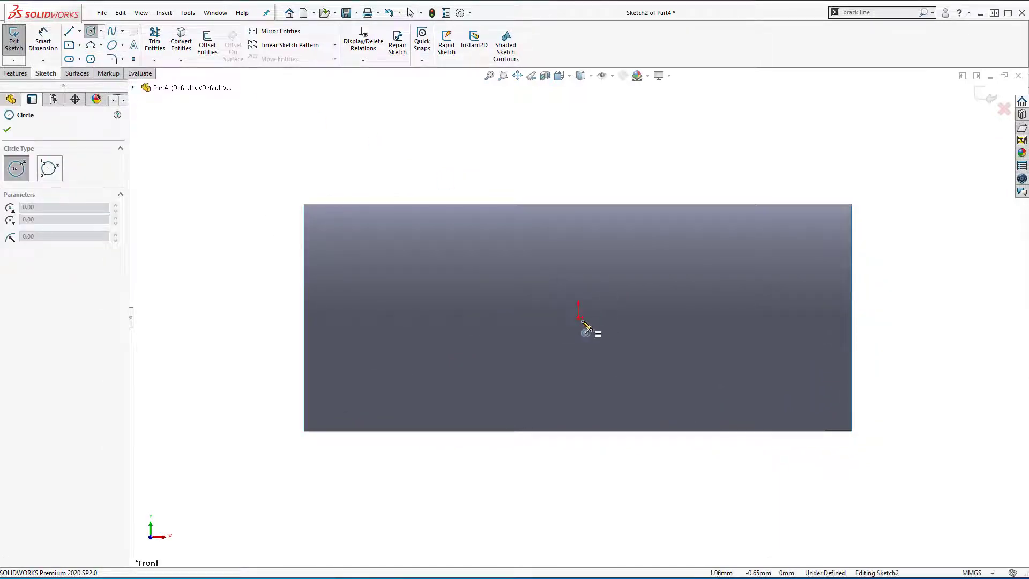
pyautogui.click(580, 316)
pyautogui.click(510, 167)
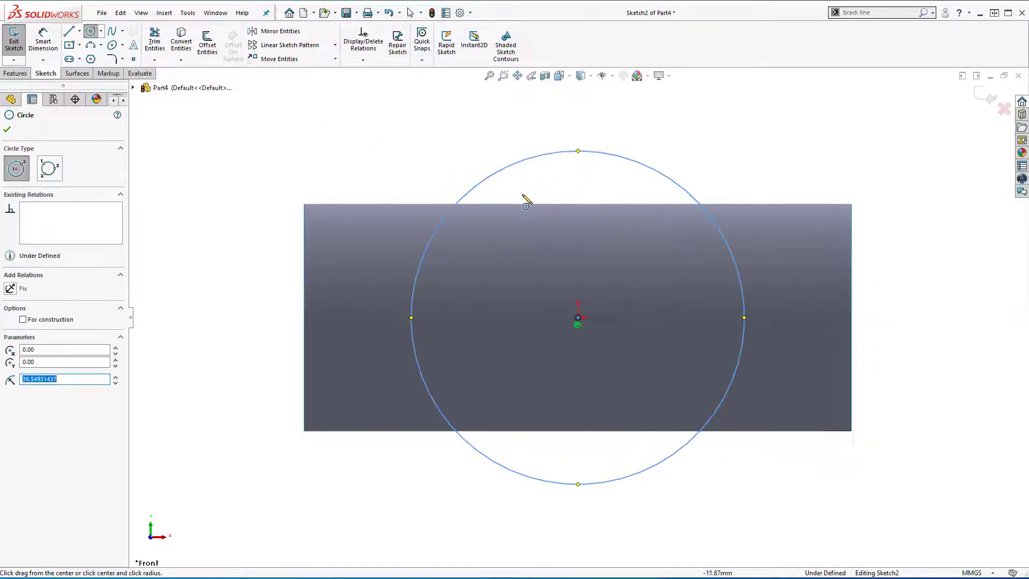
pyautogui.press('Escape')
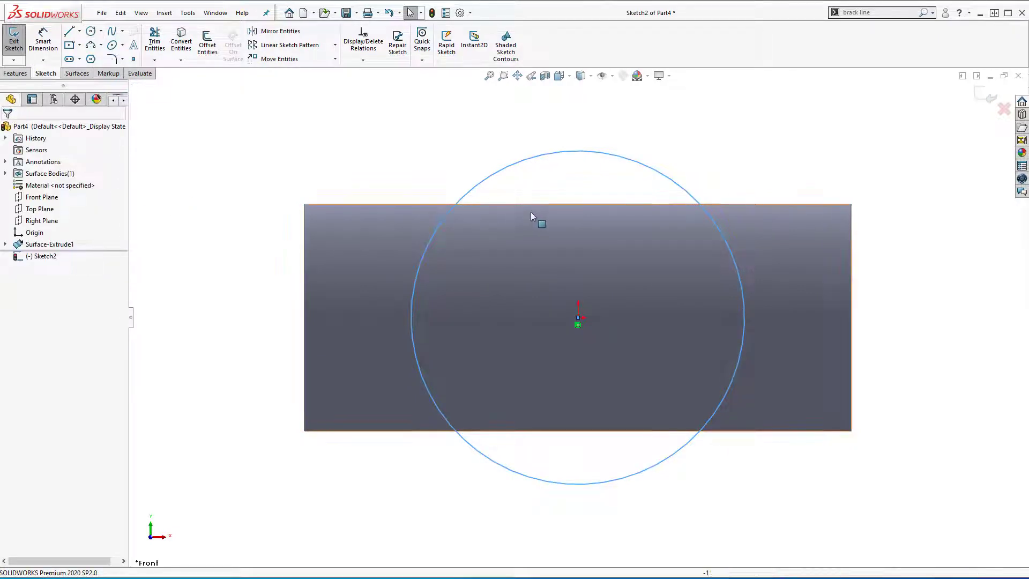
# Make the circle tangent to the tube's silhouette edge and exit the sketch
pyautogui.click(573, 204)
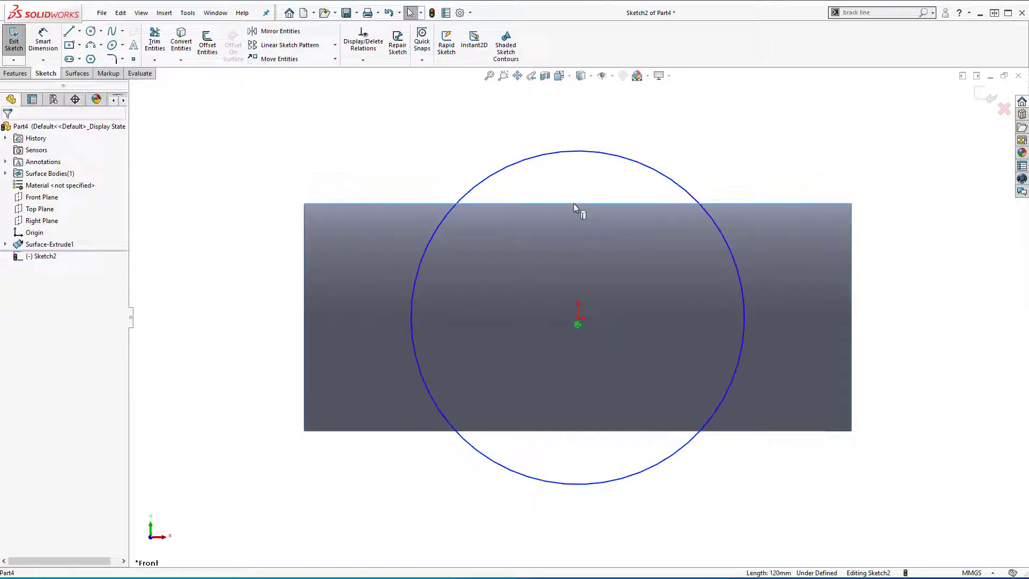
pyautogui.keyDown('ctrl'); pyautogui.click(599, 156); pyautogui.keyUp('ctrl')
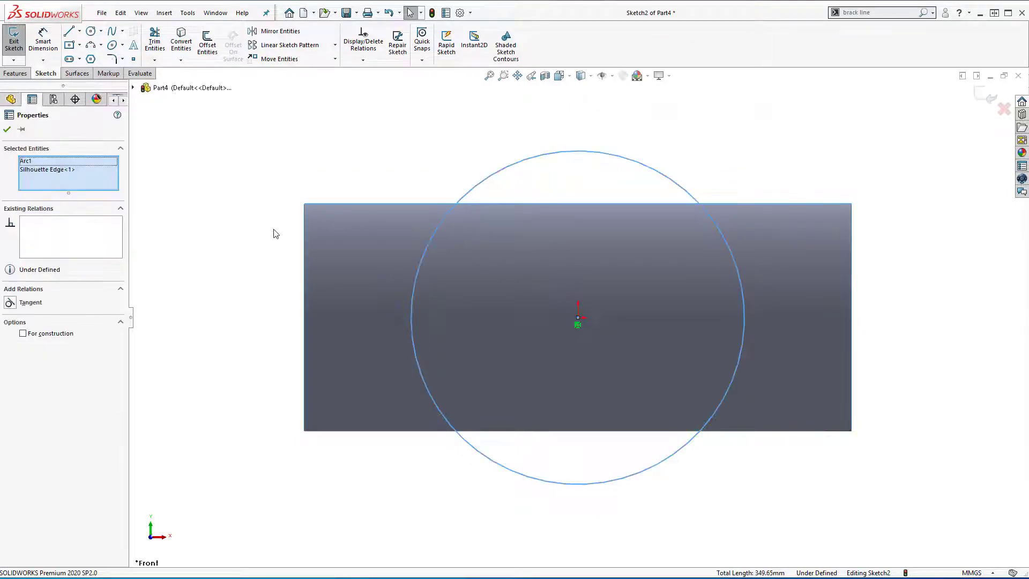
pyautogui.click(9, 303)
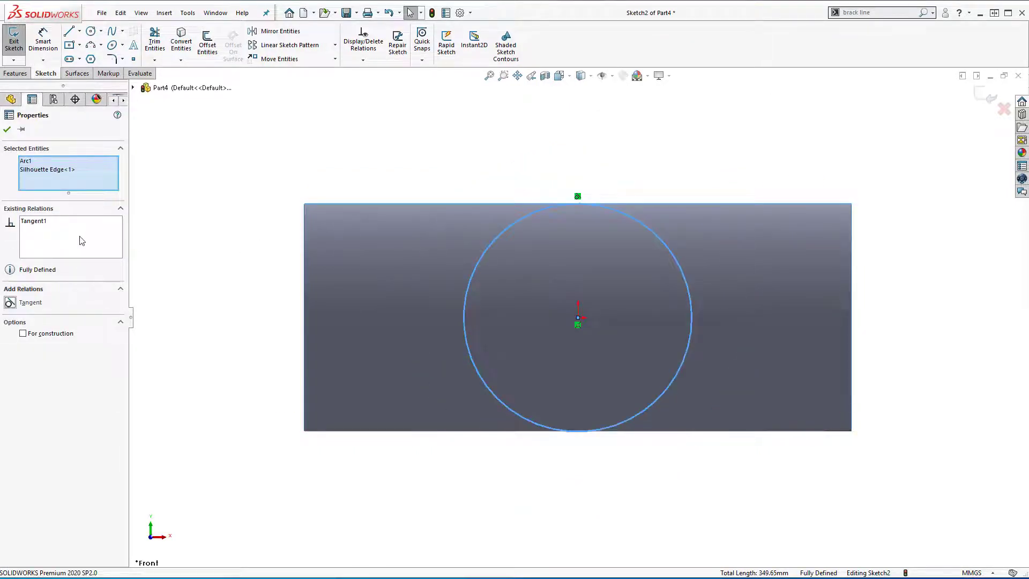
pyautogui.press('Escape')
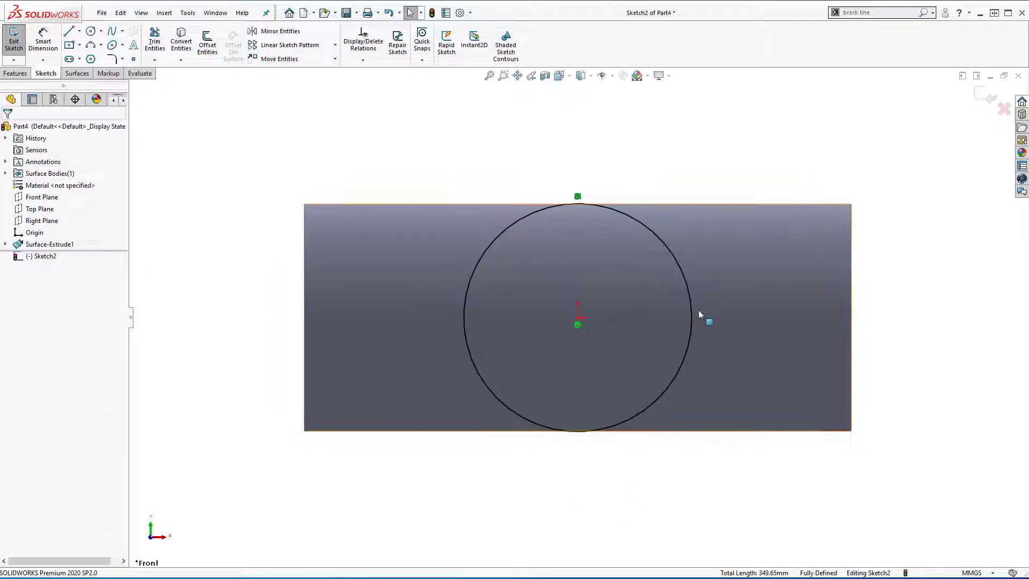
pyautogui.click(990, 96)
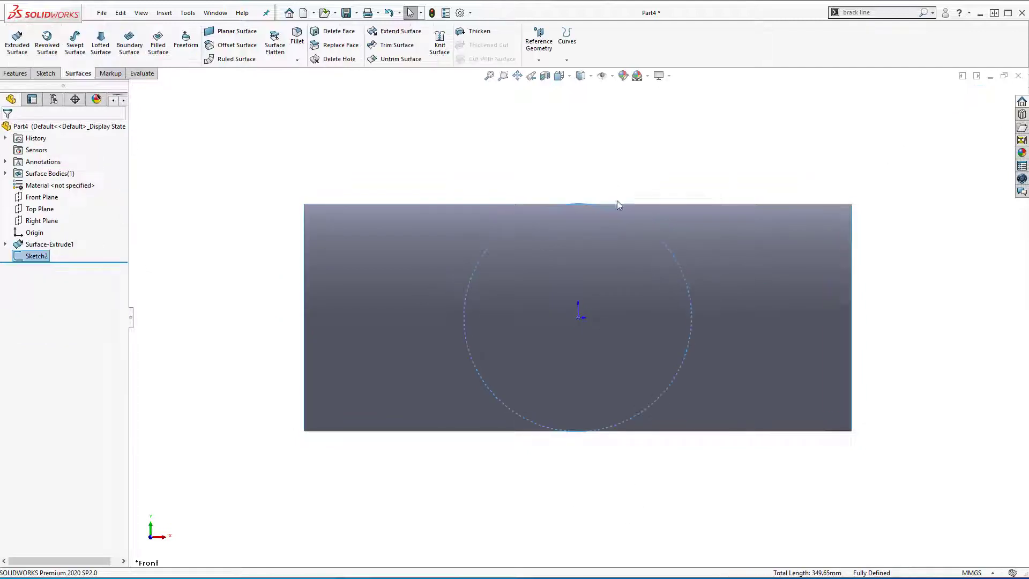
# Extrude the Sketch2 circle as a 120 mm Mid Plane surface crossing the first tube
pyautogui.click(16, 43)
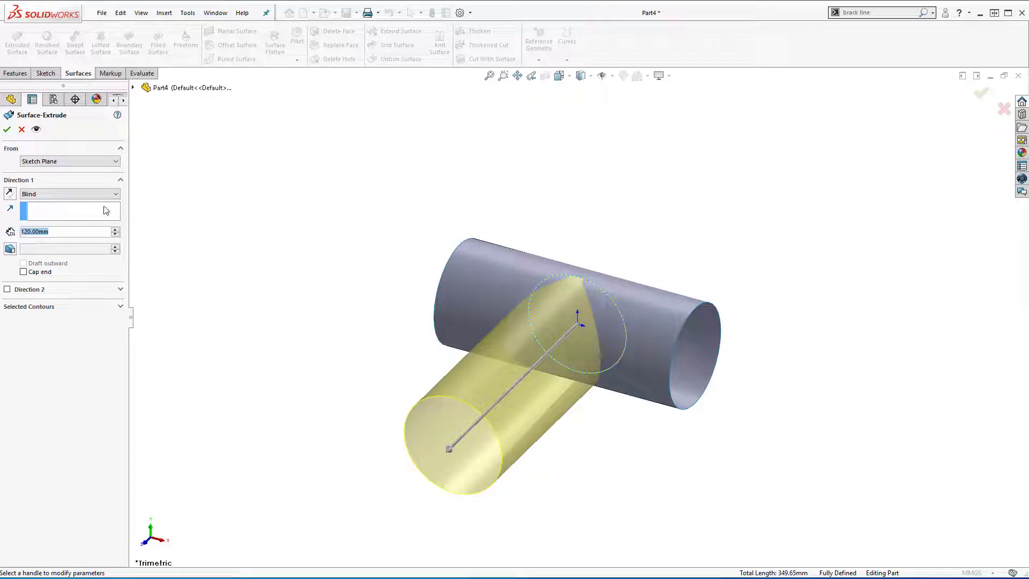
pyautogui.click(116, 194)
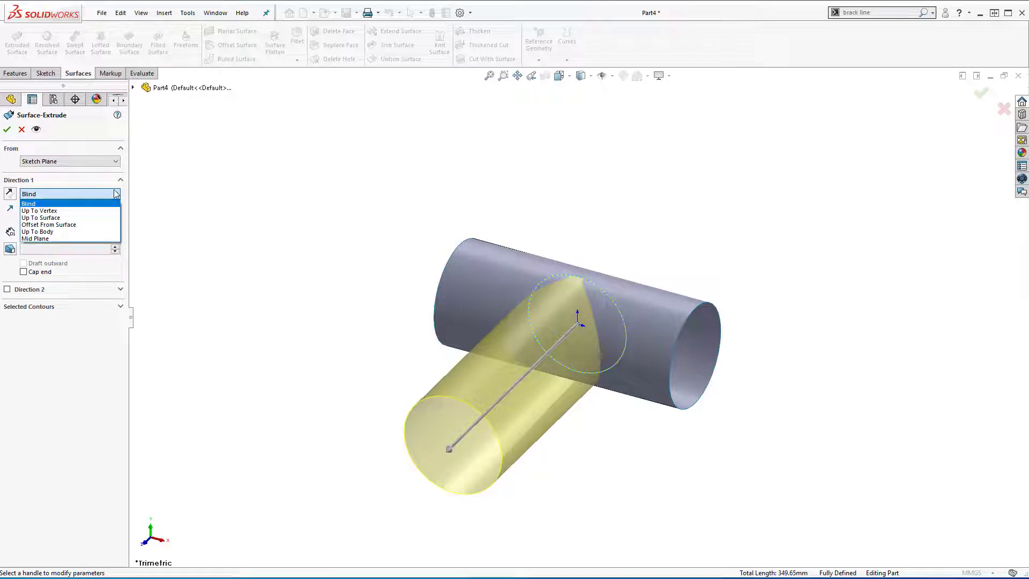
pyautogui.click(56, 241)
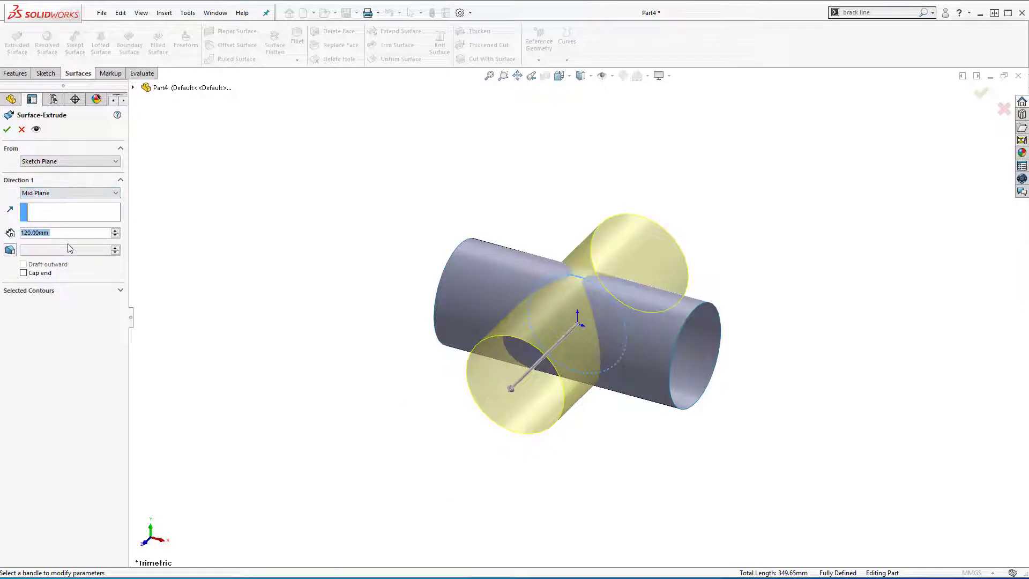
pyautogui.click(7, 134)
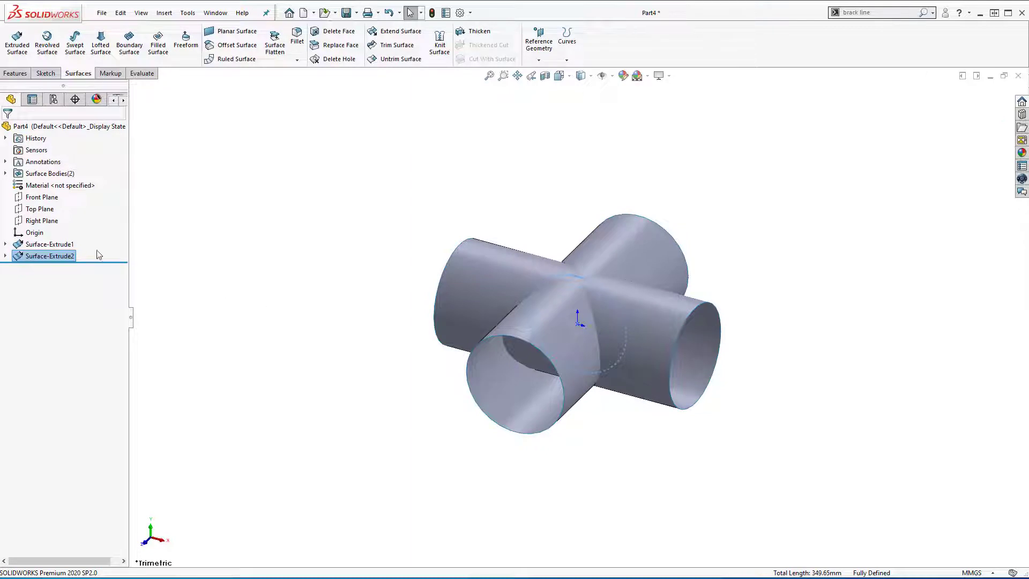
# On a Top Plane sketch, draw an origin-centred rectangle of about 78 × 73 mm
pyautogui.rightClick(49, 211)
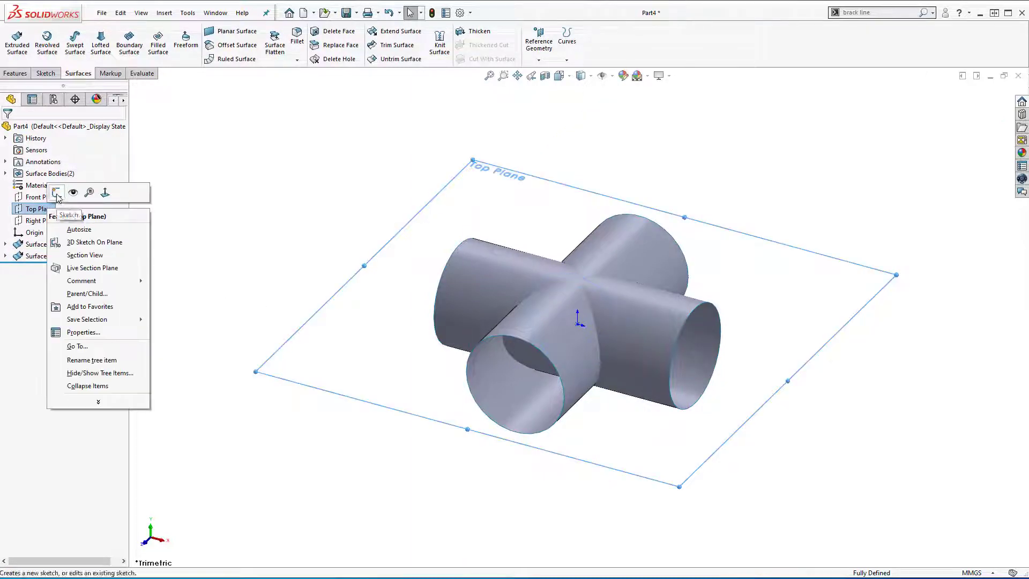
pyautogui.click(69, 193)
pyautogui.rightClick(51, 270)
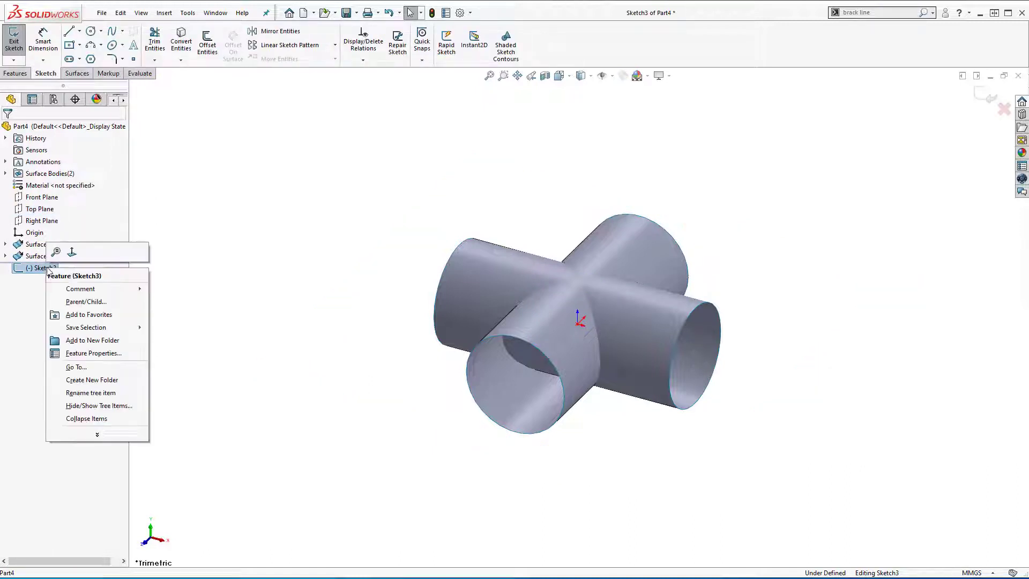
pyautogui.click(72, 252)
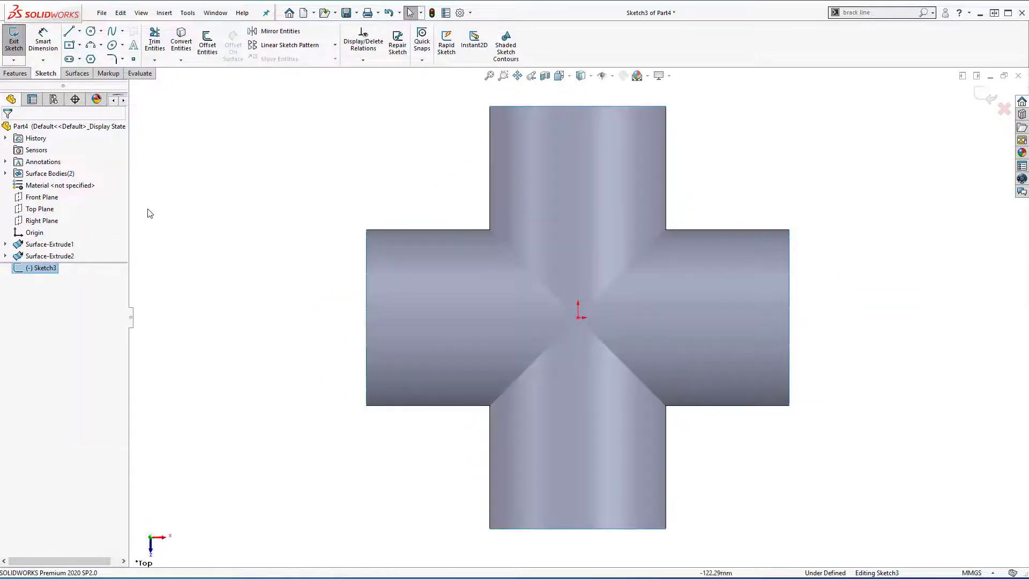
pyautogui.click(79, 45)
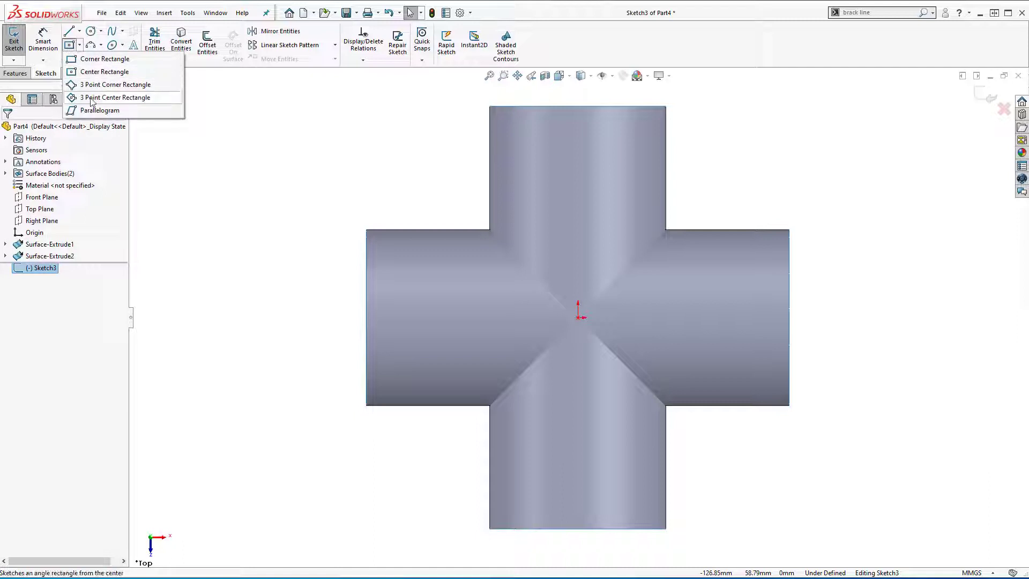
pyautogui.click(107, 73)
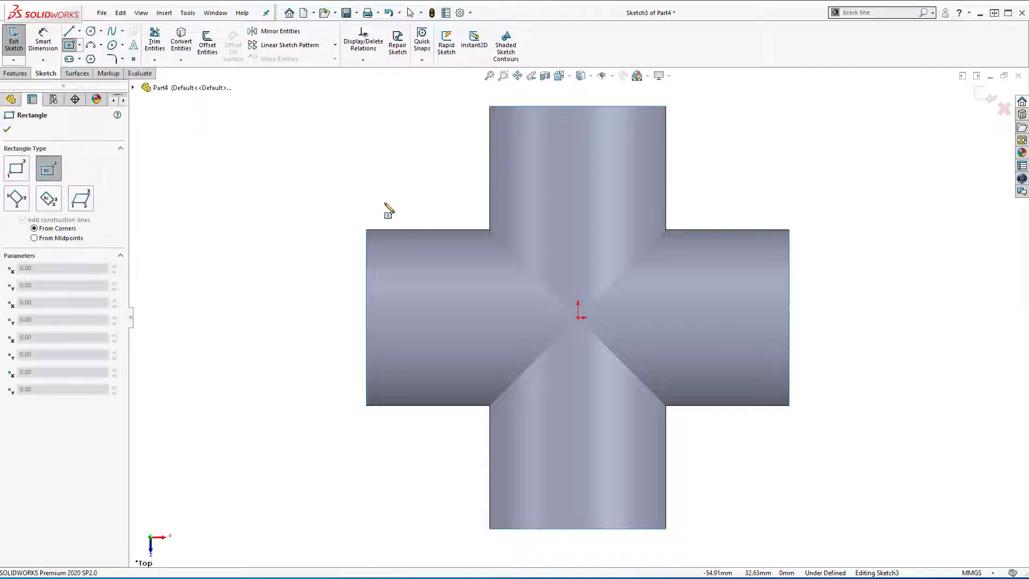
pyautogui.click(578, 318)
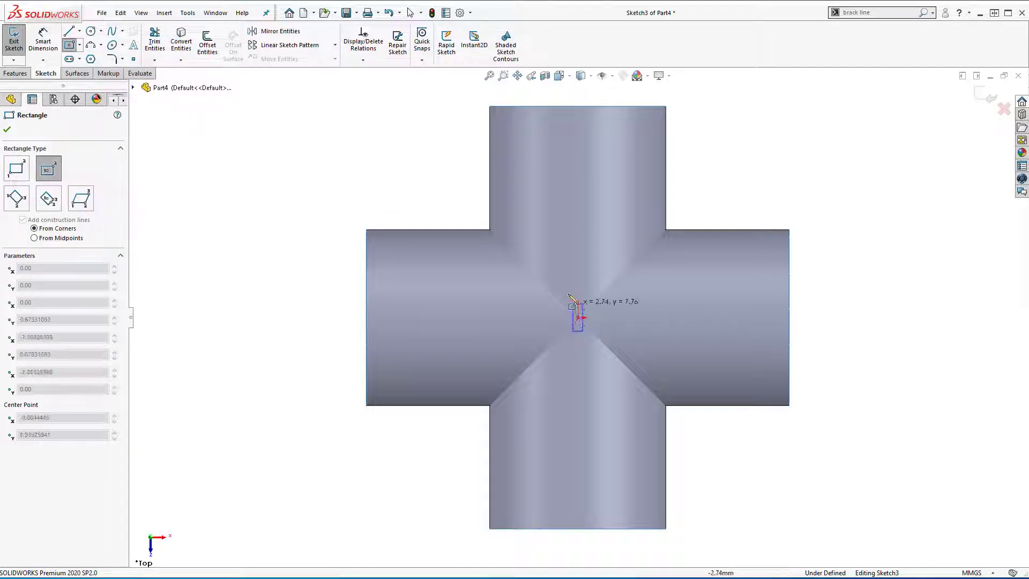
pyautogui.click(440, 189)
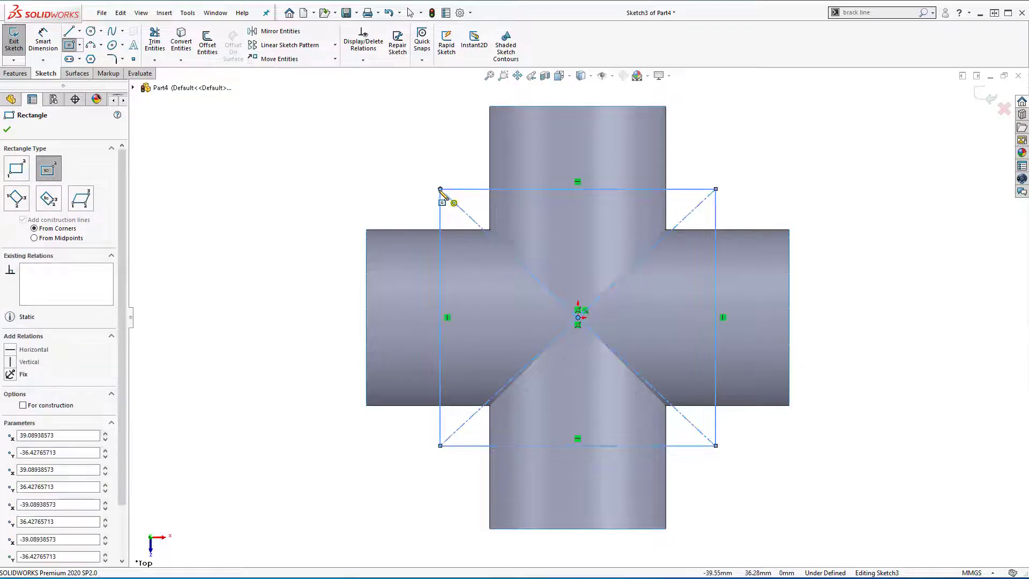
pyautogui.click(8, 130)
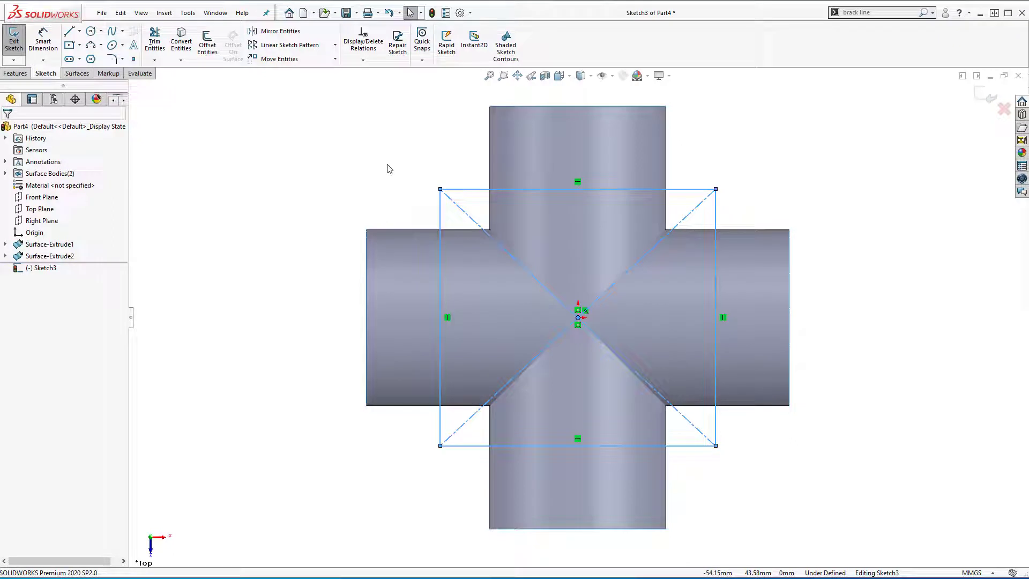
# Split Entities at the eight points where the rectangle sides cross the pipe edges
pyautogui.click(189, 13)
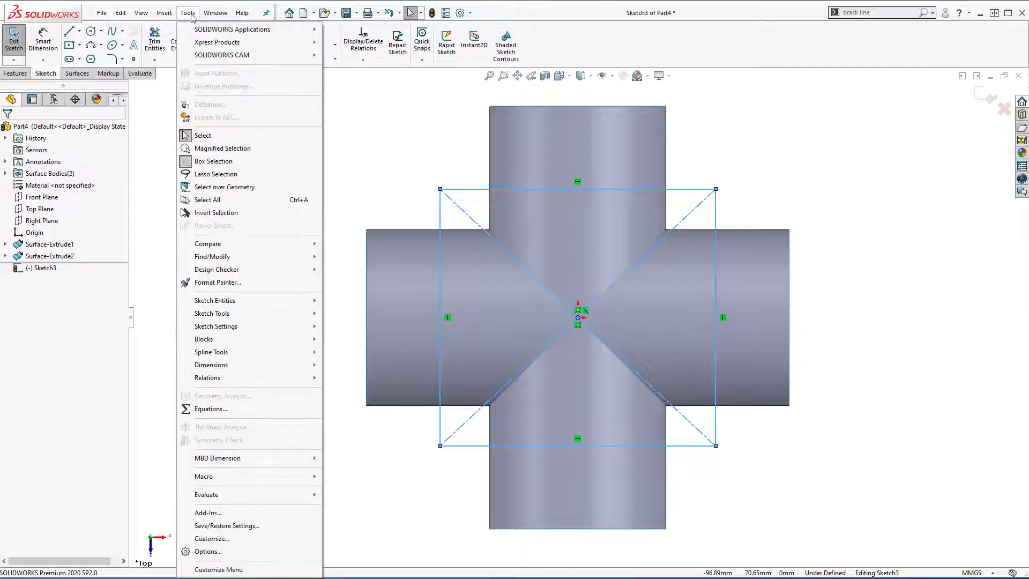
pyautogui.moveTo(259, 319)
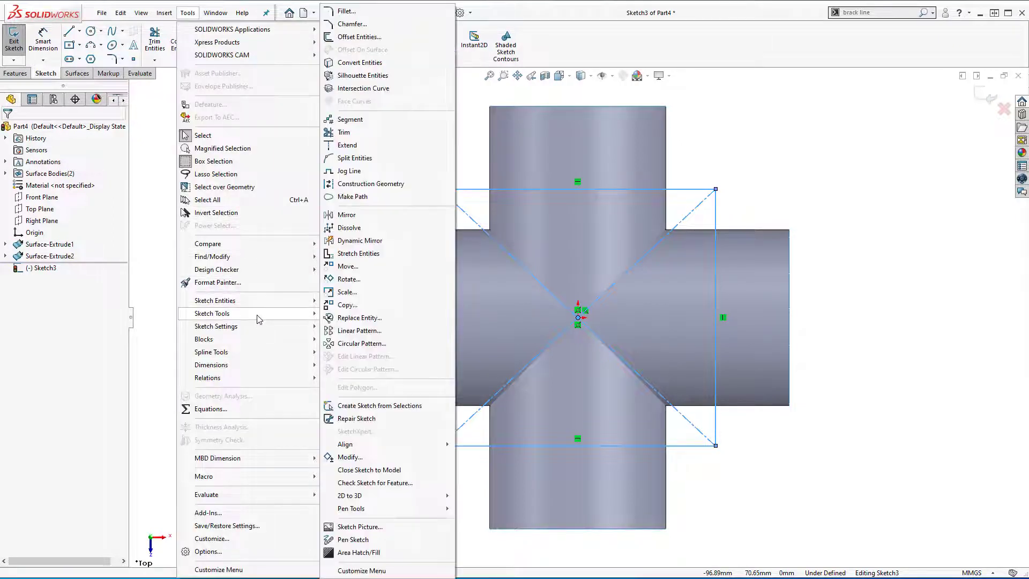
pyautogui.click(355, 158)
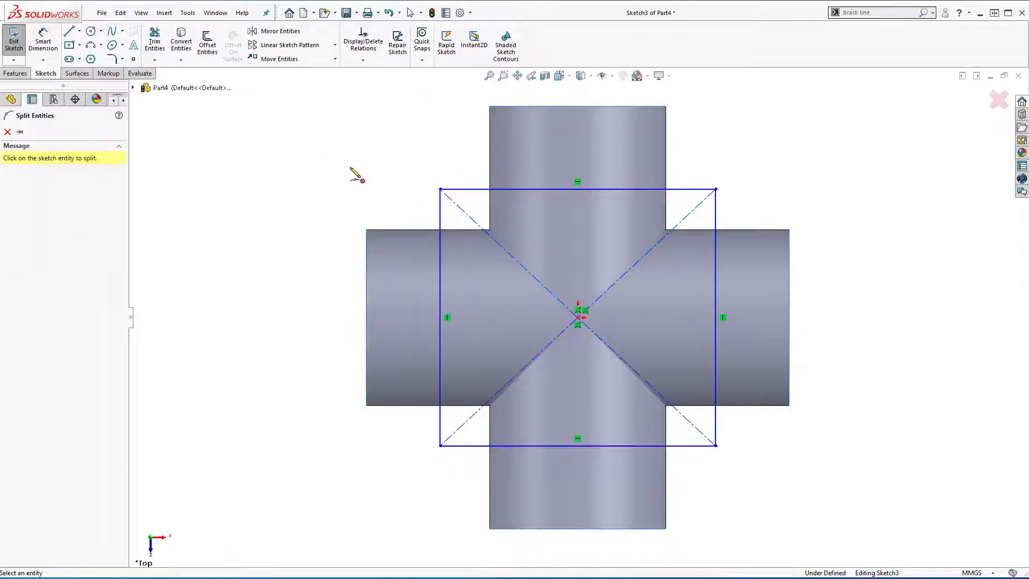
pyautogui.click(509, 189)
pyautogui.click(440, 253)
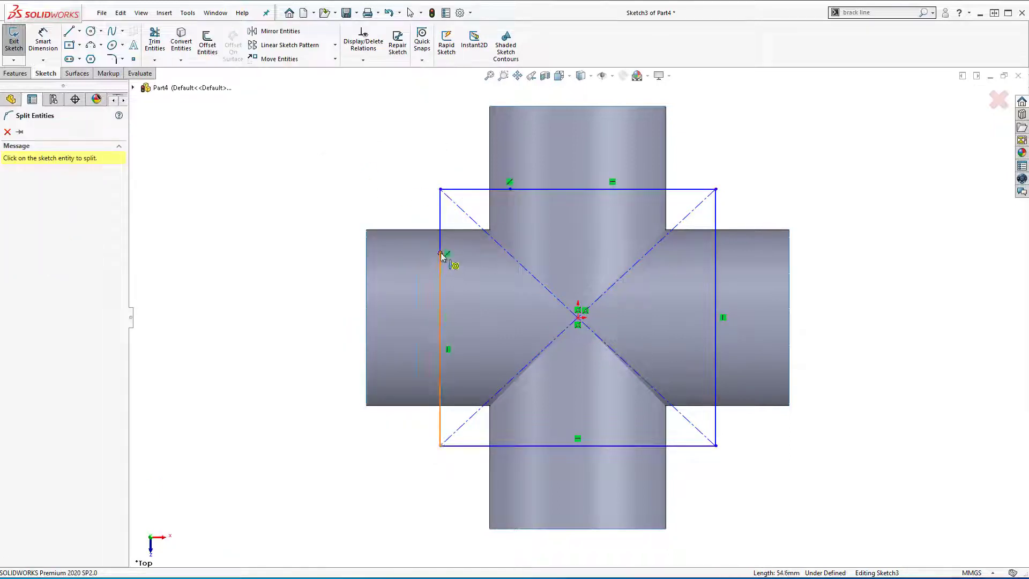
pyautogui.click(439, 398)
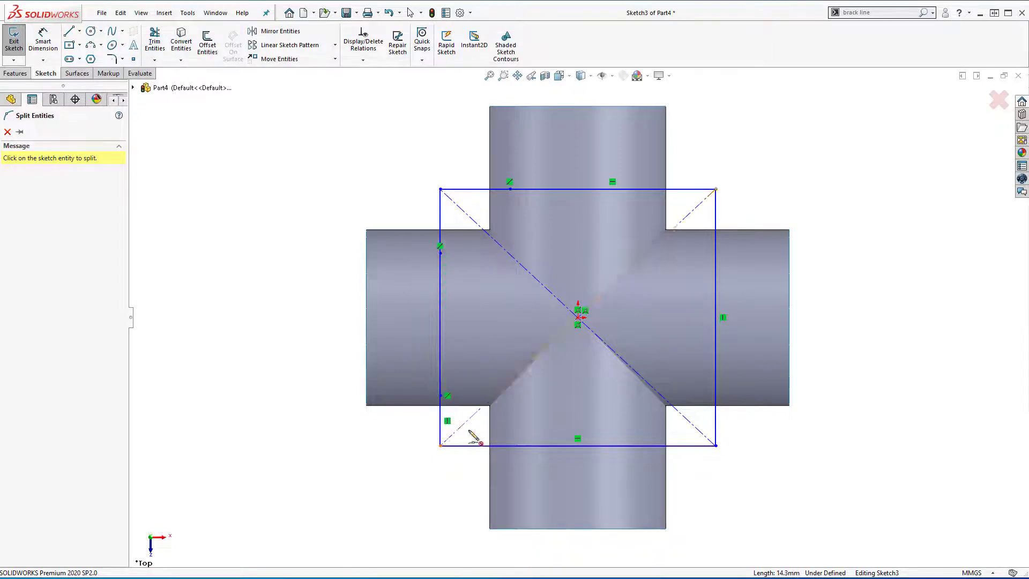
pyautogui.click(507, 445)
pyautogui.click(659, 446)
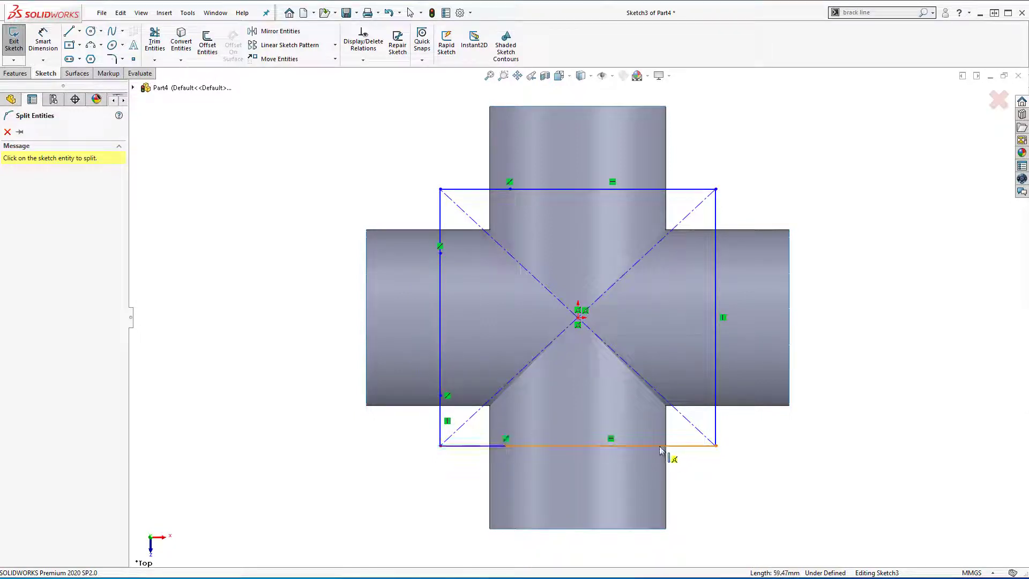
pyautogui.click(717, 390)
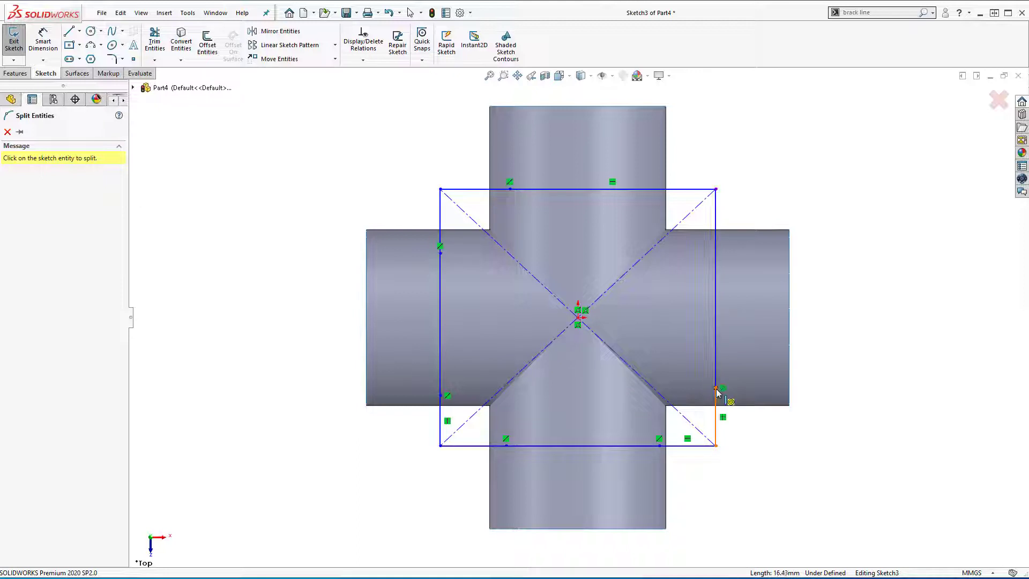
pyautogui.click(717, 253)
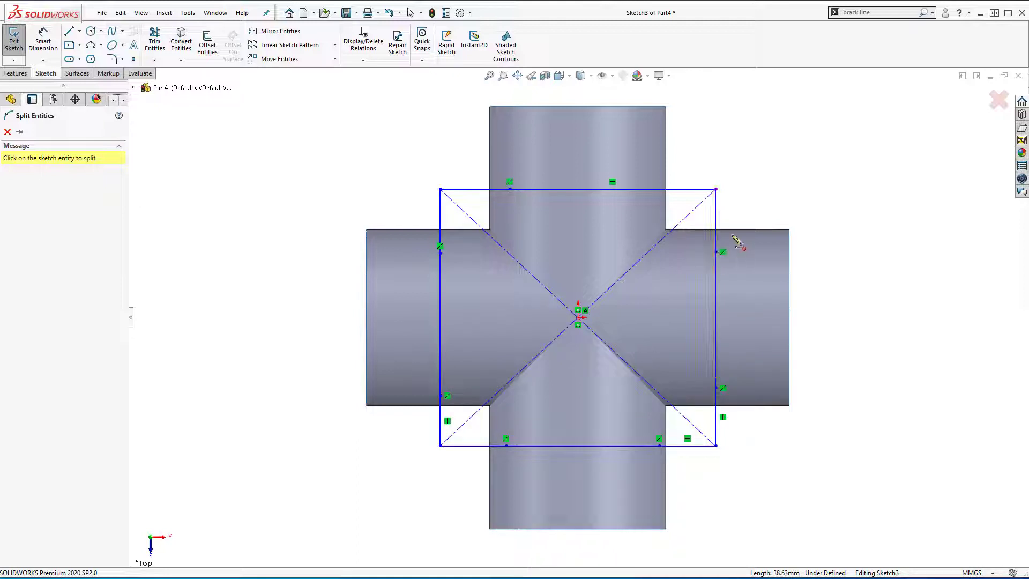
pyautogui.click(654, 192)
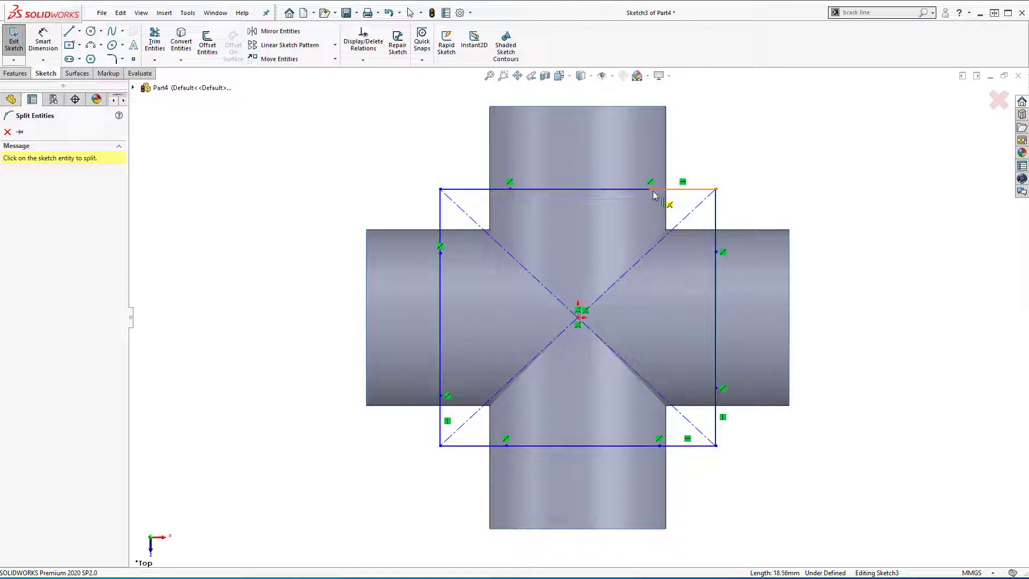
pyautogui.click(8, 132)
# Make the short corner segments of the rectangle equal in length
pyautogui.click(479, 191)
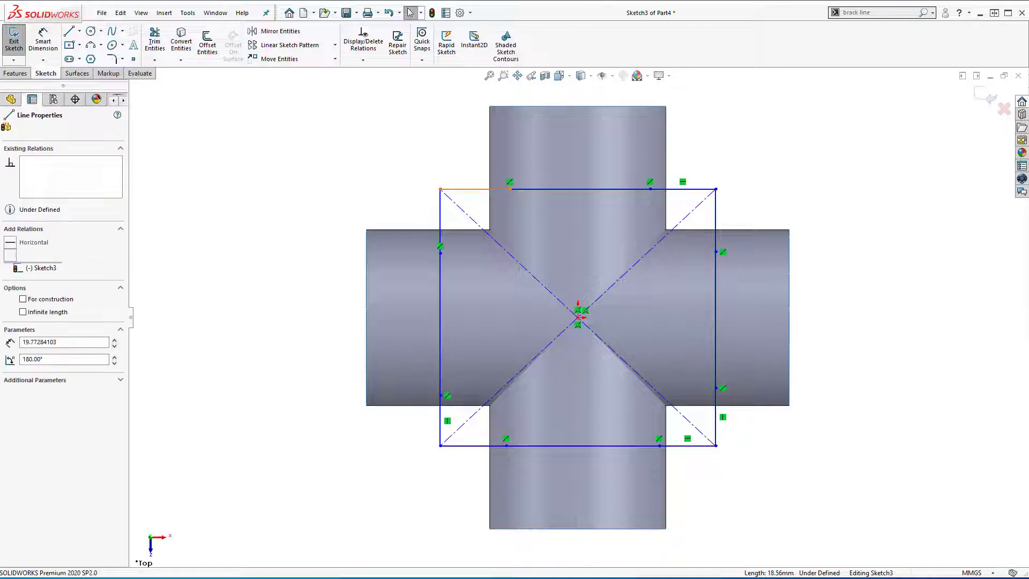
pyautogui.keyDown('ctrl'); pyautogui.click(440, 222); pyautogui.keyUp('ctrl')
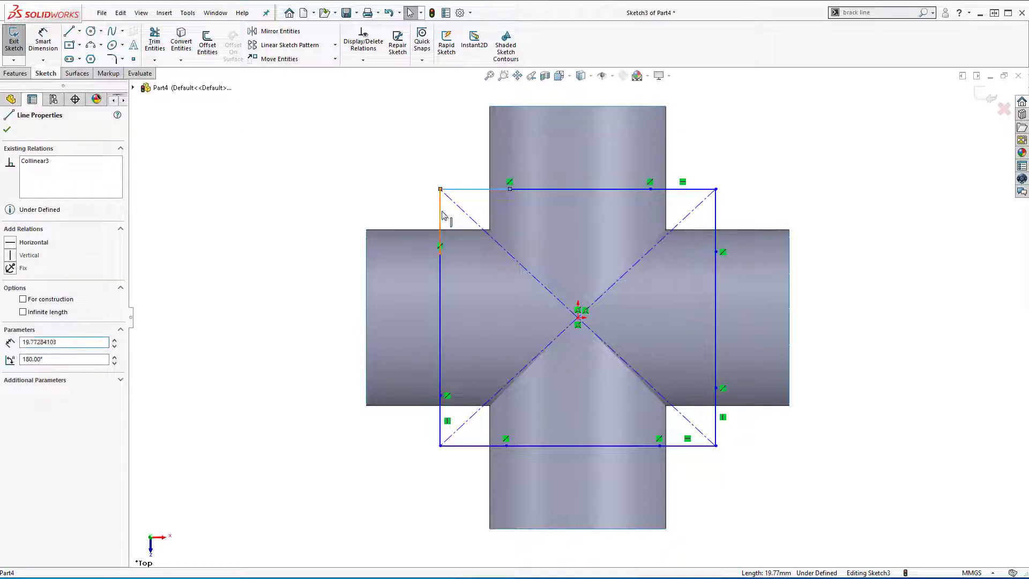
pyautogui.keyDown('ctrl'); pyautogui.click(477, 446); pyautogui.keyUp('ctrl')
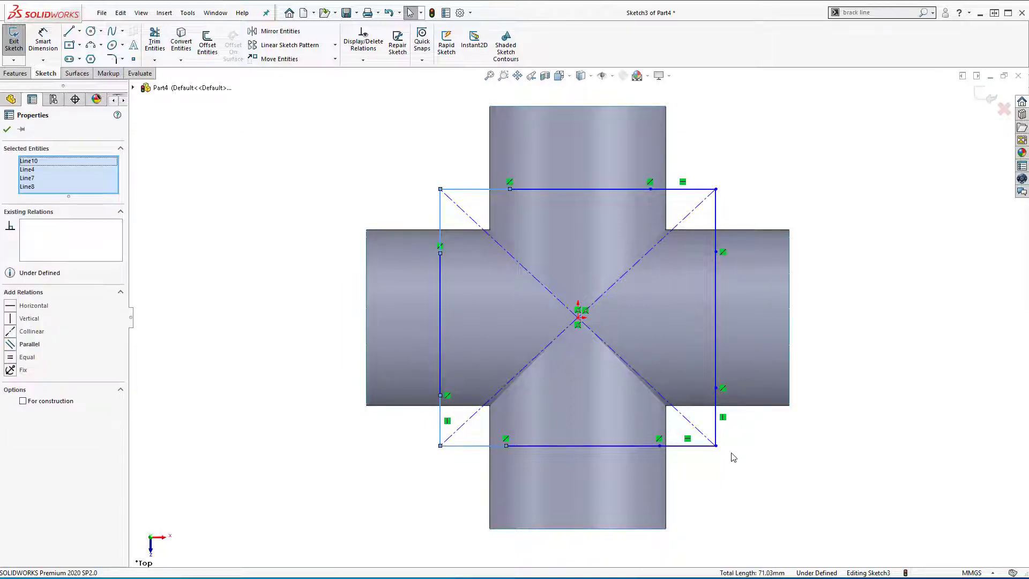
pyautogui.keyDown('ctrl'); pyautogui.click(694, 445); pyautogui.keyUp('ctrl')
pyautogui.keyDown('ctrl'); pyautogui.click(716, 418); pyautogui.keyUp('ctrl')
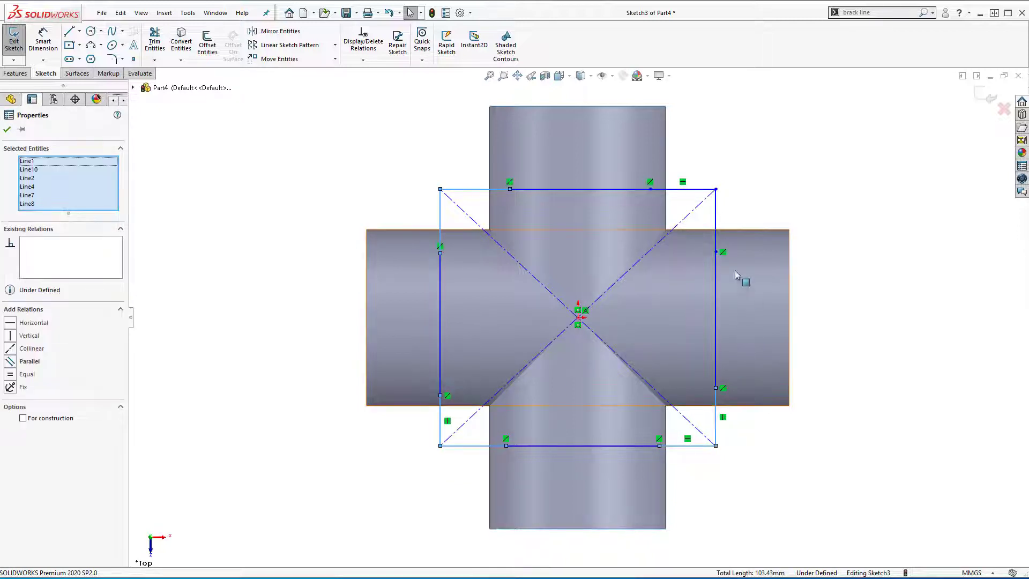
pyautogui.keyDown('ctrl'); pyautogui.click(716, 230); pyautogui.keyUp('ctrl')
pyautogui.keyDown('ctrl'); pyautogui.click(675, 189); pyautogui.keyUp('ctrl')
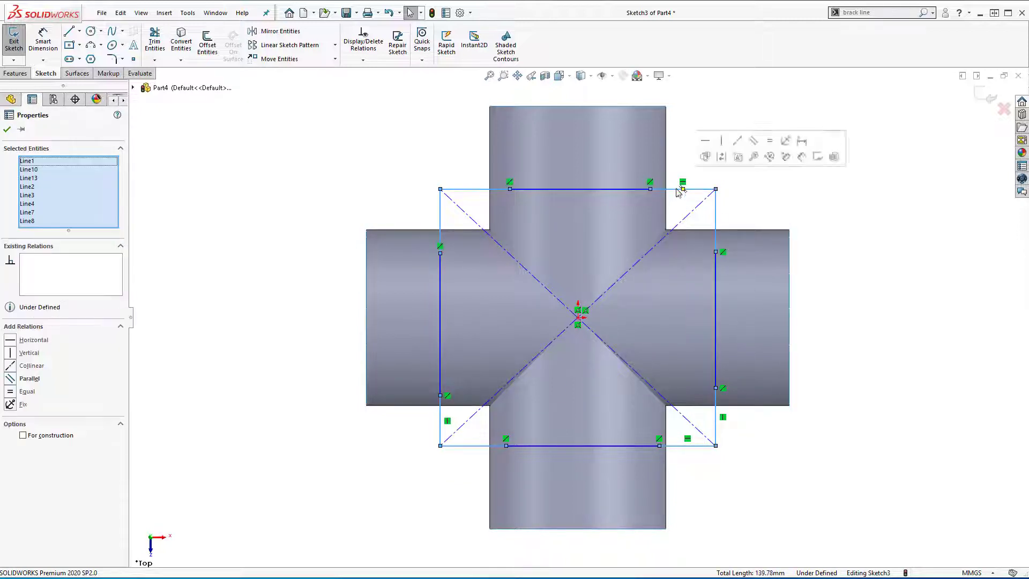
pyautogui.click(10, 392)
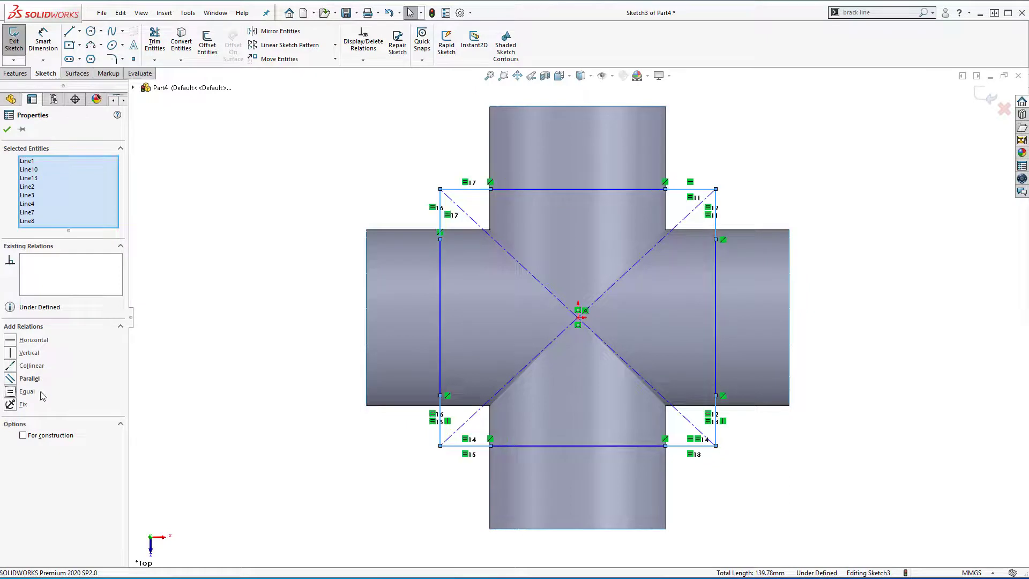
pyautogui.press('Escape')
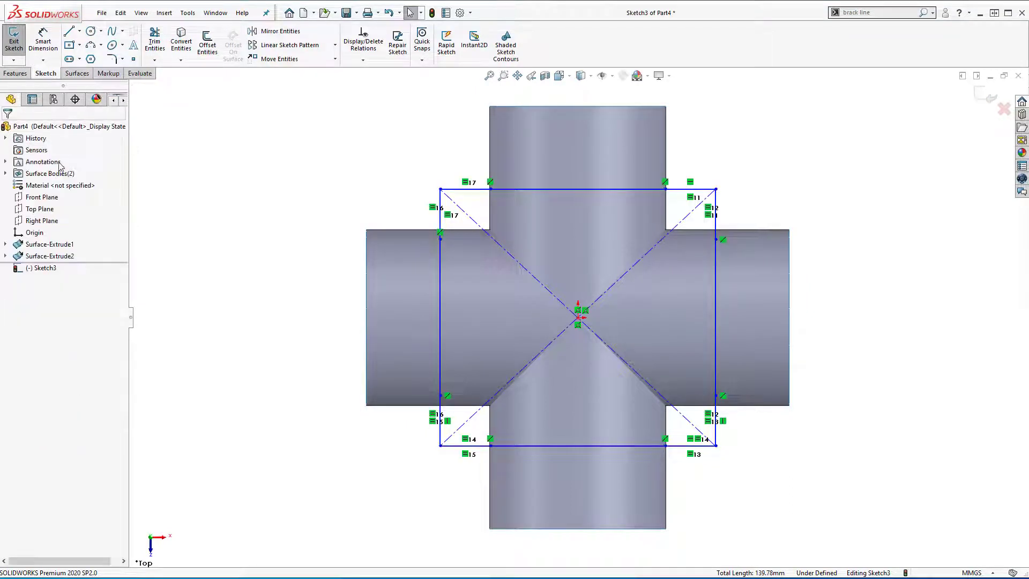
# Make the four middle side segments equal in length
pyautogui.click(440, 349)
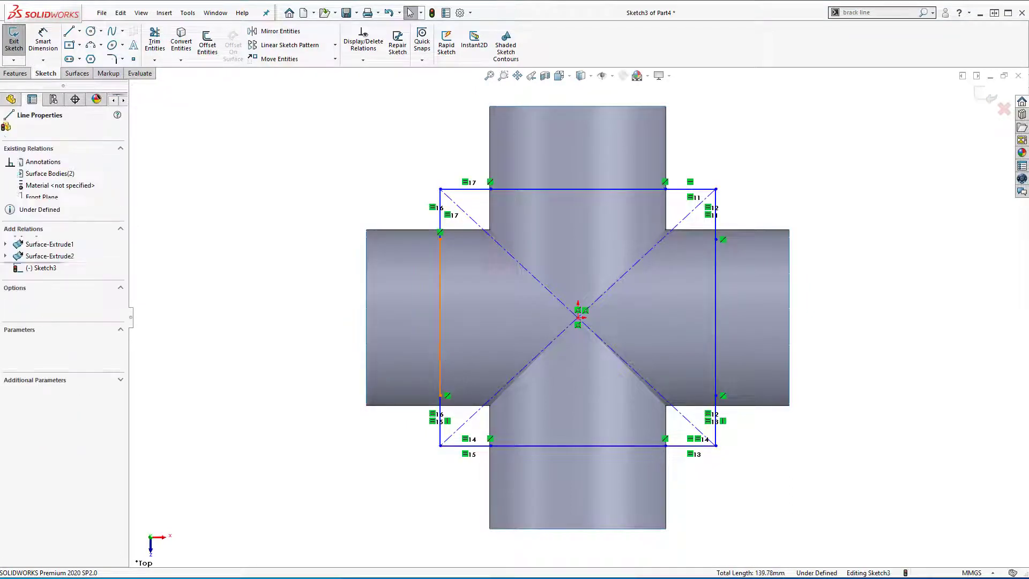
pyautogui.keyDown('ctrl'); pyautogui.click(570, 188); pyautogui.keyUp('ctrl')
pyautogui.keyDown('ctrl'); pyautogui.click(715, 313); pyautogui.keyUp('ctrl')
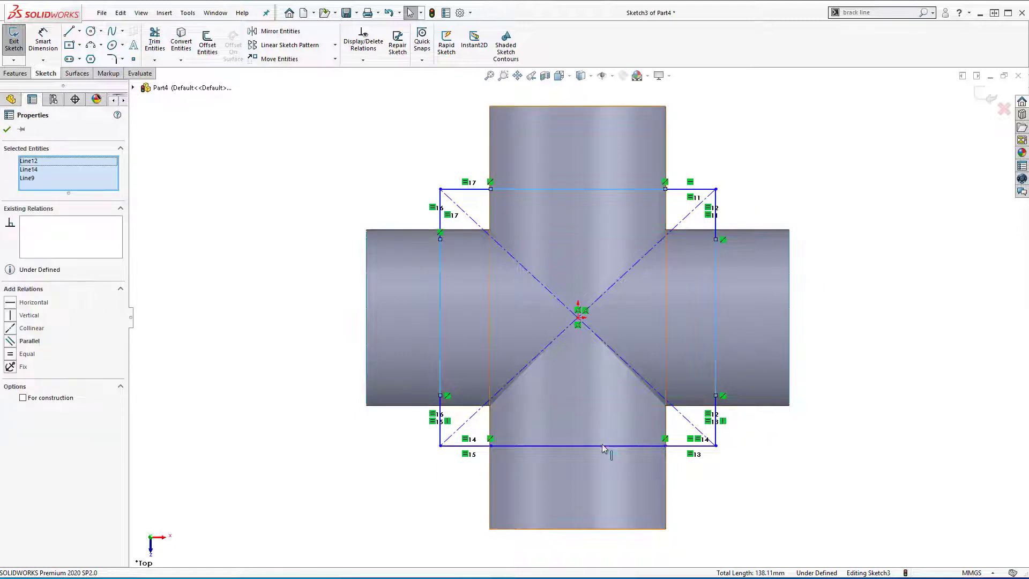
pyautogui.keyDown('ctrl'); pyautogui.click(603, 444); pyautogui.keyUp('ctrl')
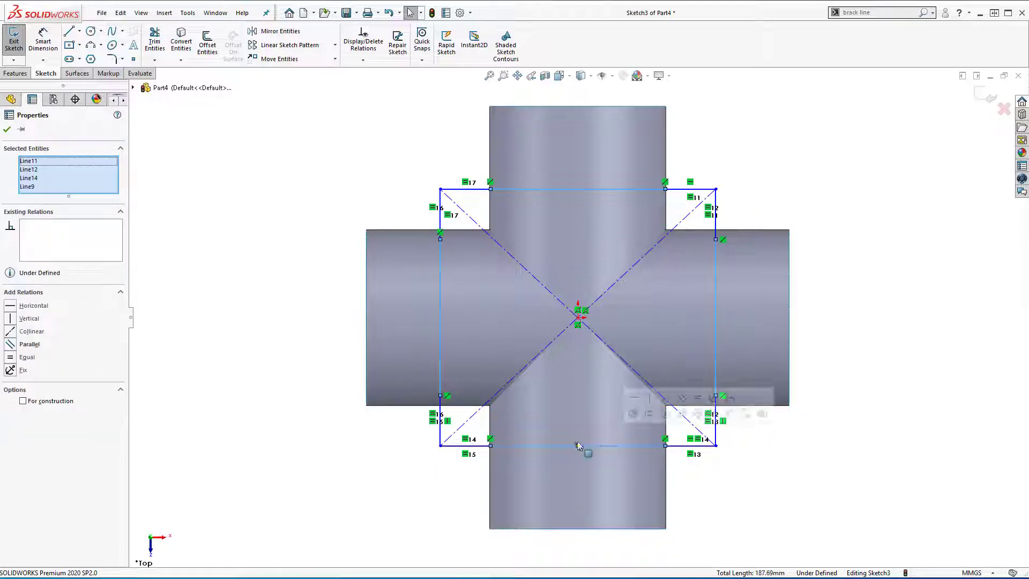
pyautogui.click(9, 360)
pyautogui.click(241, 187)
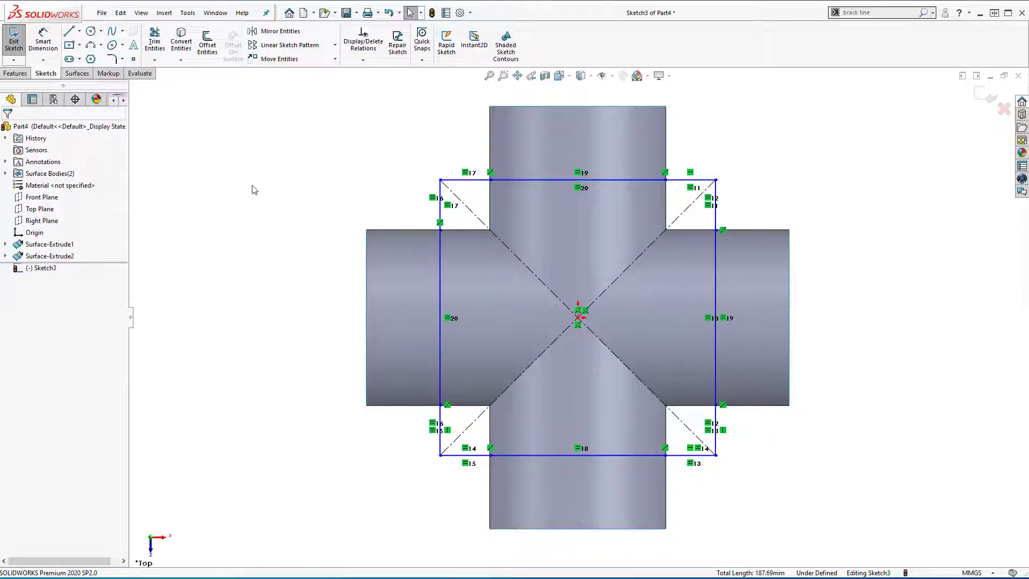
# Dimension the top-to-bottom distance of the square to 65 mm
pyautogui.click(43, 43)
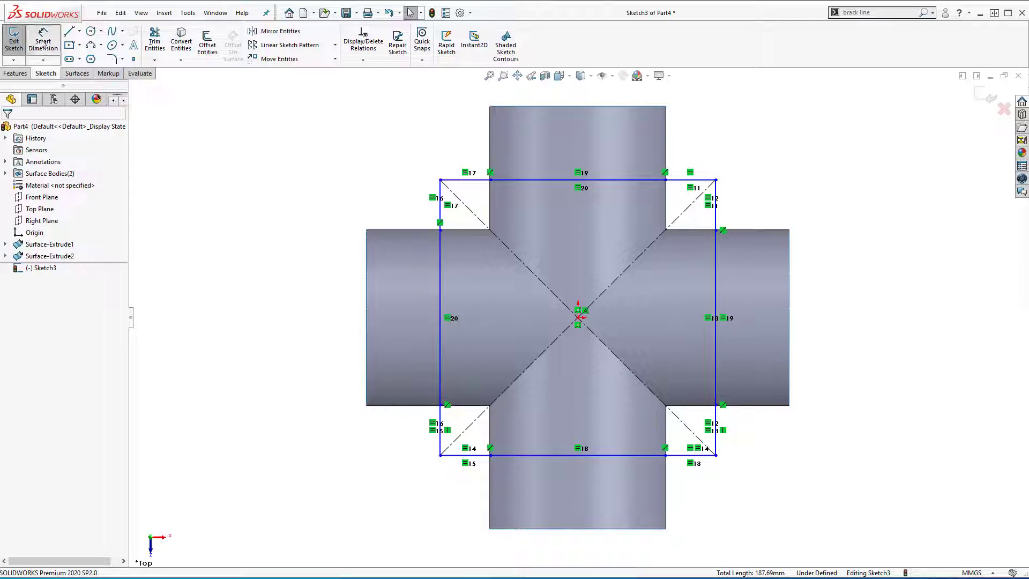
pyautogui.click(528, 181)
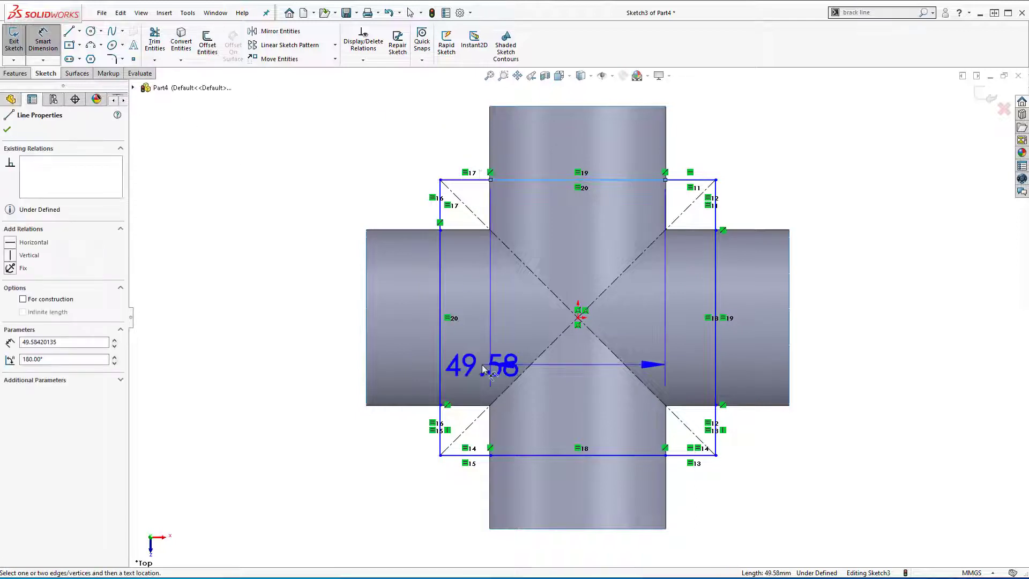
pyautogui.click(541, 455)
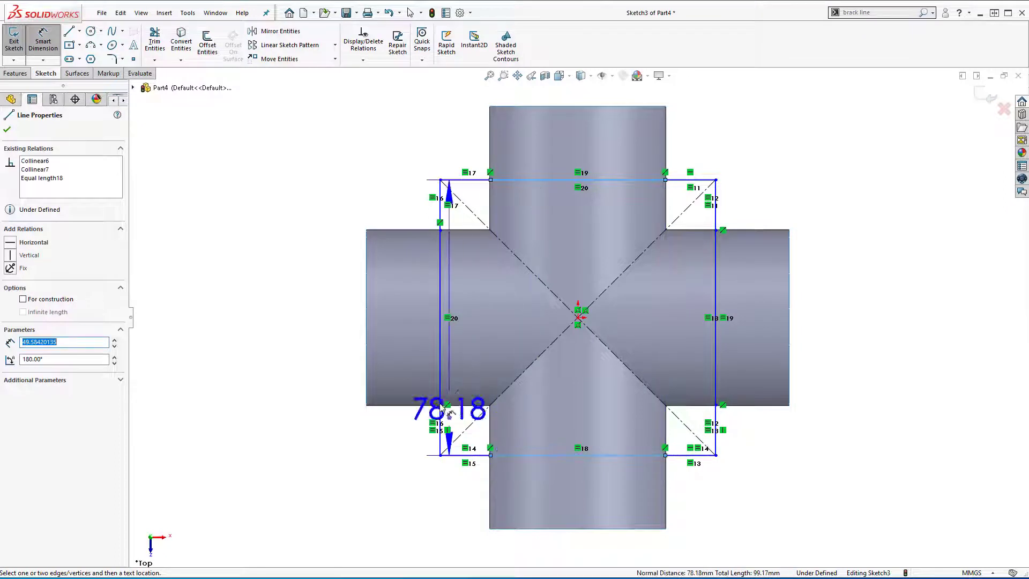
pyautogui.click(403, 409)
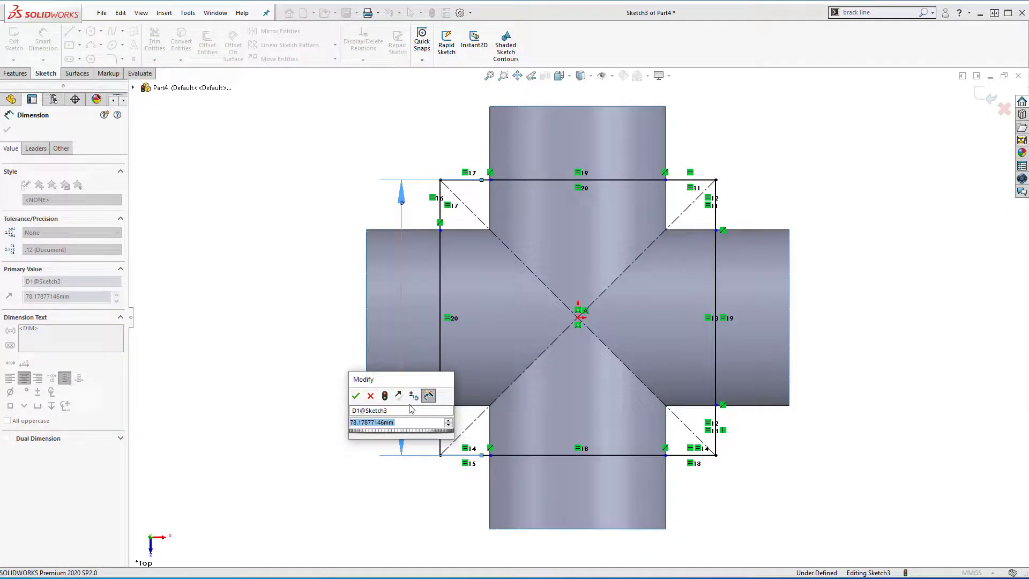
pyautogui.write('65')
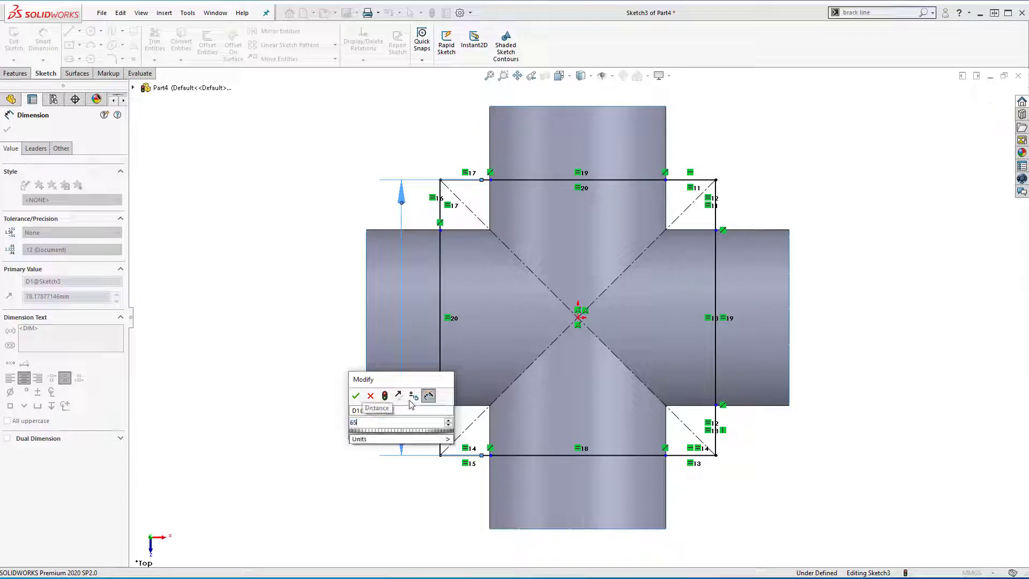
pyautogui.moveTo(372, 448)
pyautogui.click(356, 396)
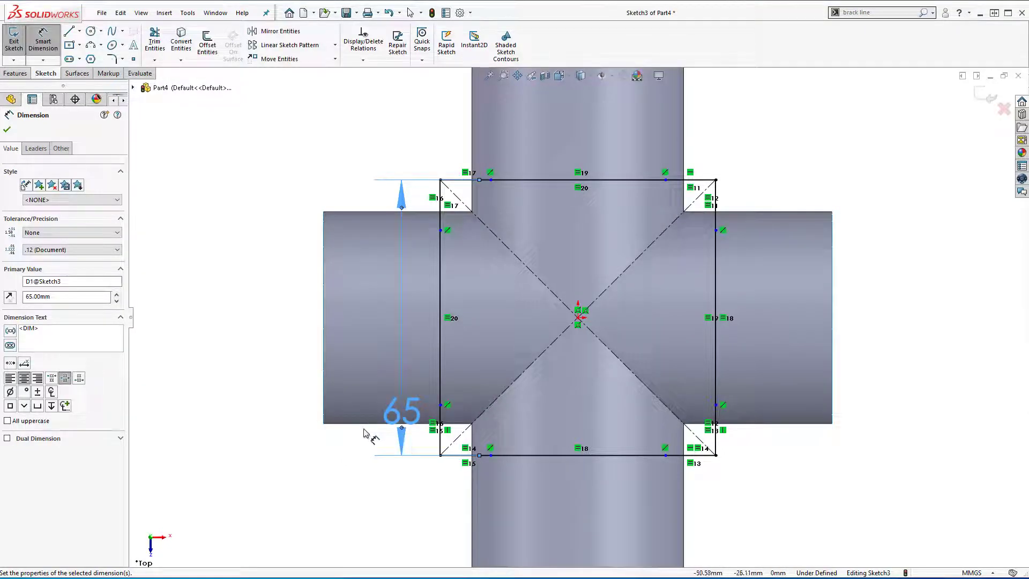
# Dimension the short left corner segment to 15 mm and exit the sketch
pyautogui.click(440, 215)
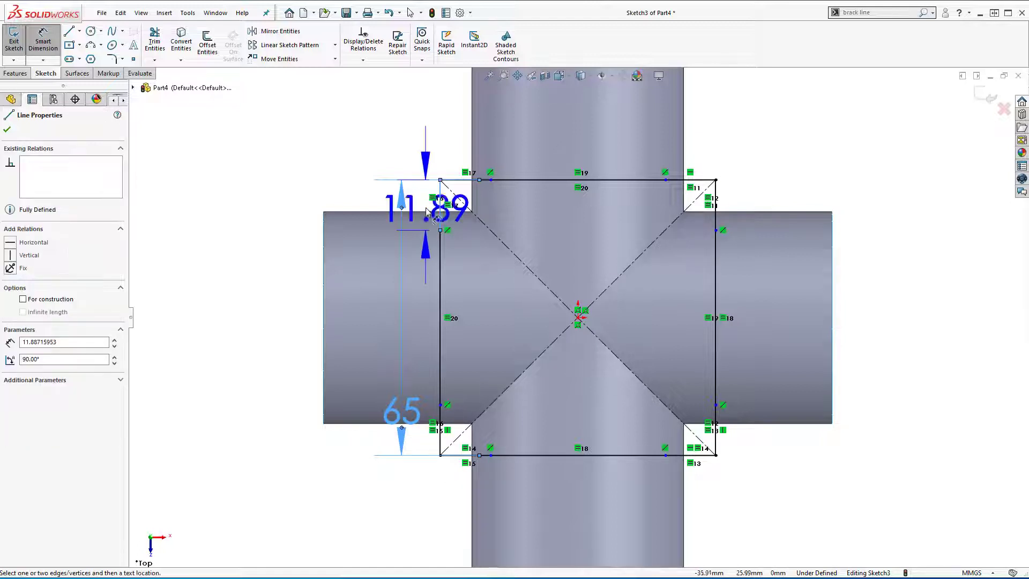
pyautogui.click(426, 214)
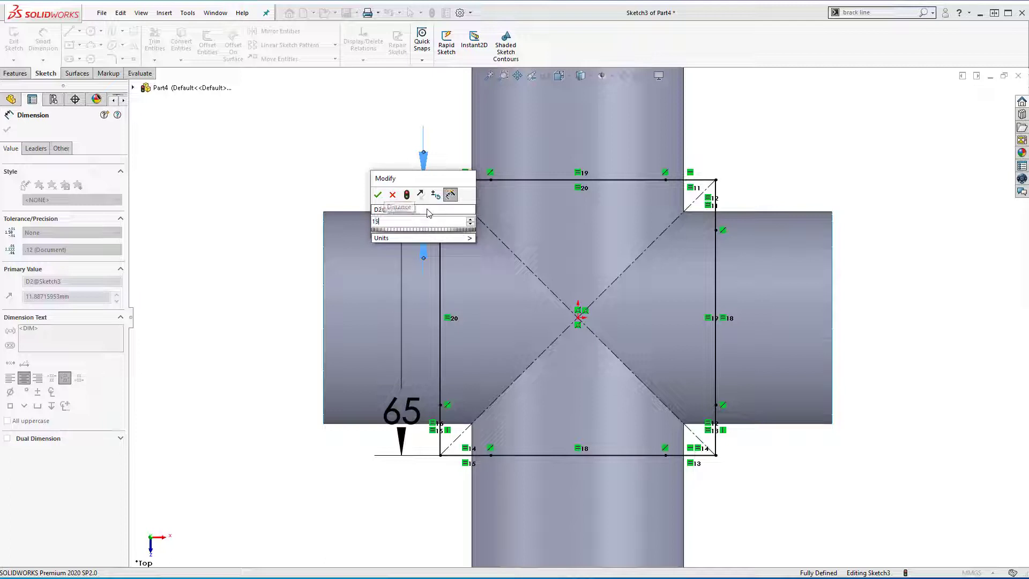
pyautogui.press('Return')
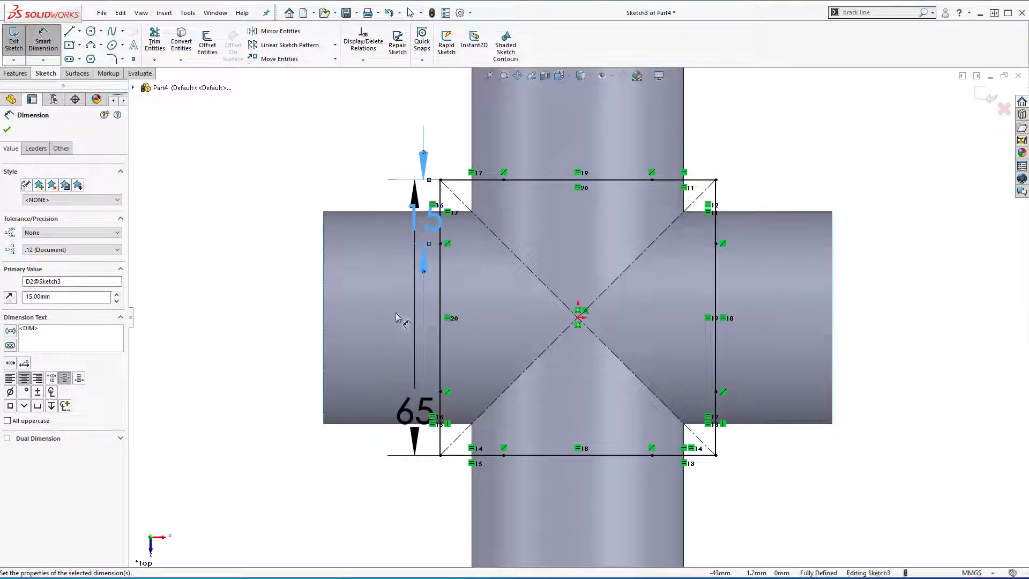
pyautogui.click(989, 96)
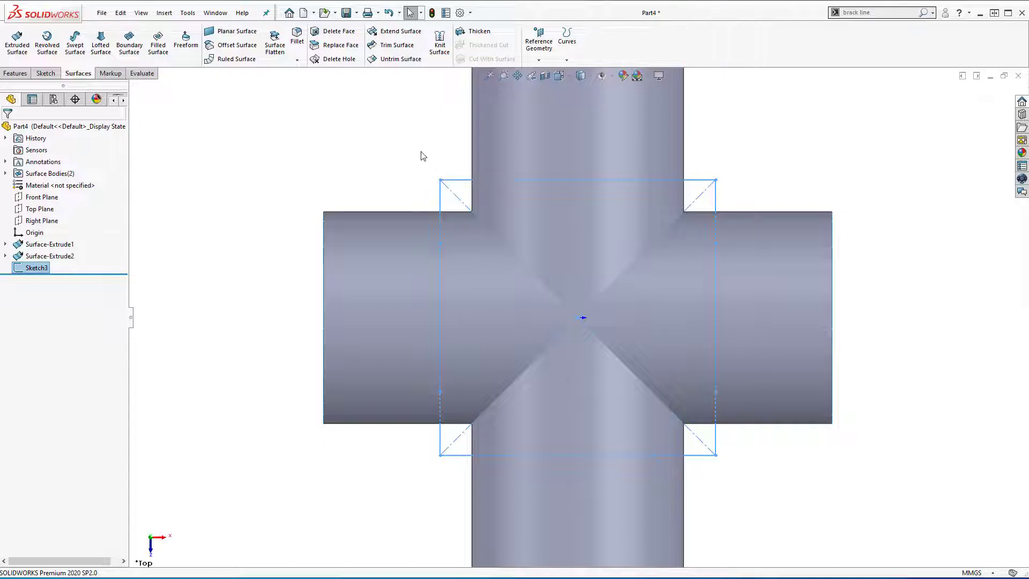
# Trim the tube surfaces with Sketch3, keeping the left, top, right and bottom tube ends
pyautogui.click(397, 45)
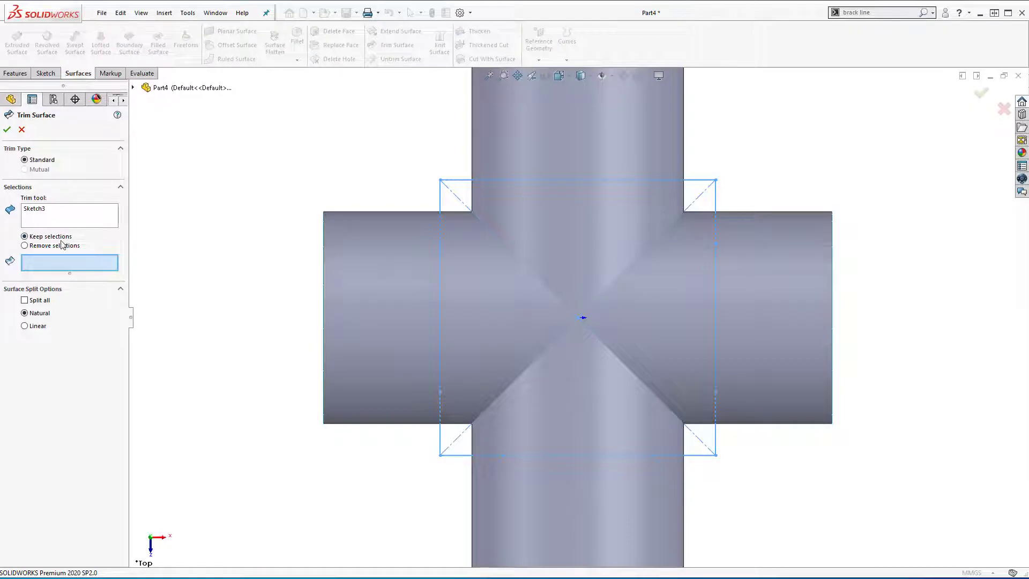
pyautogui.click(417, 300)
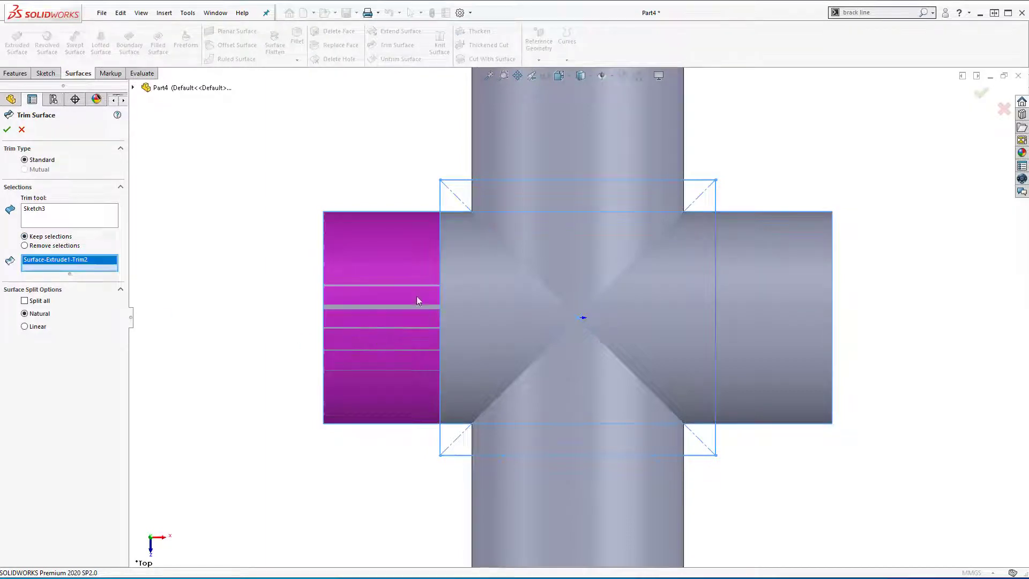
pyautogui.click(619, 117)
pyautogui.click(773, 292)
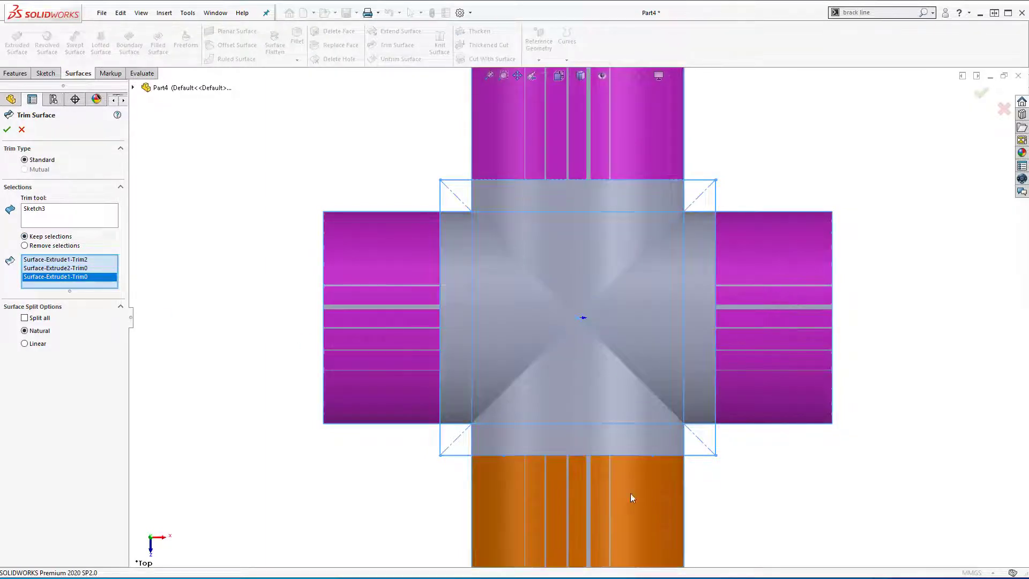
pyautogui.click(619, 508)
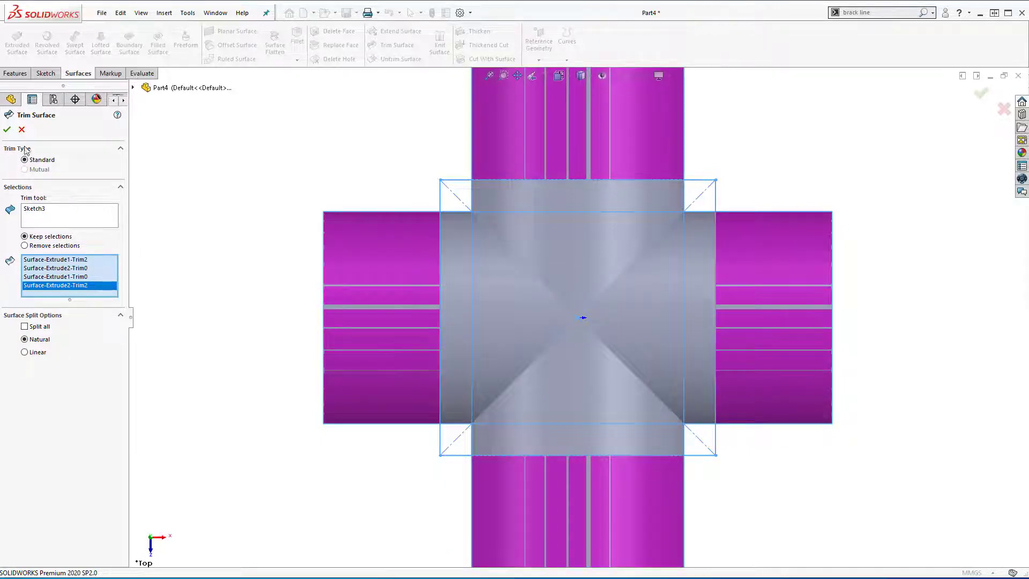
pyautogui.click(7, 129)
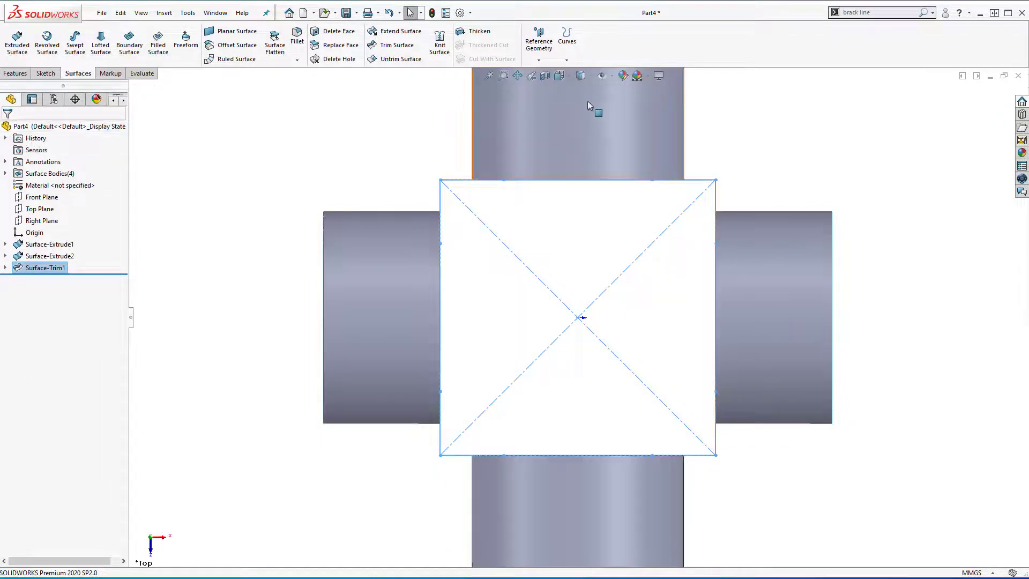
pyautogui.click(559, 75)
# Show the four trimmed pipe stubs in isometric view with Surface-Trim1 deselected
pyautogui.click(620, 106)
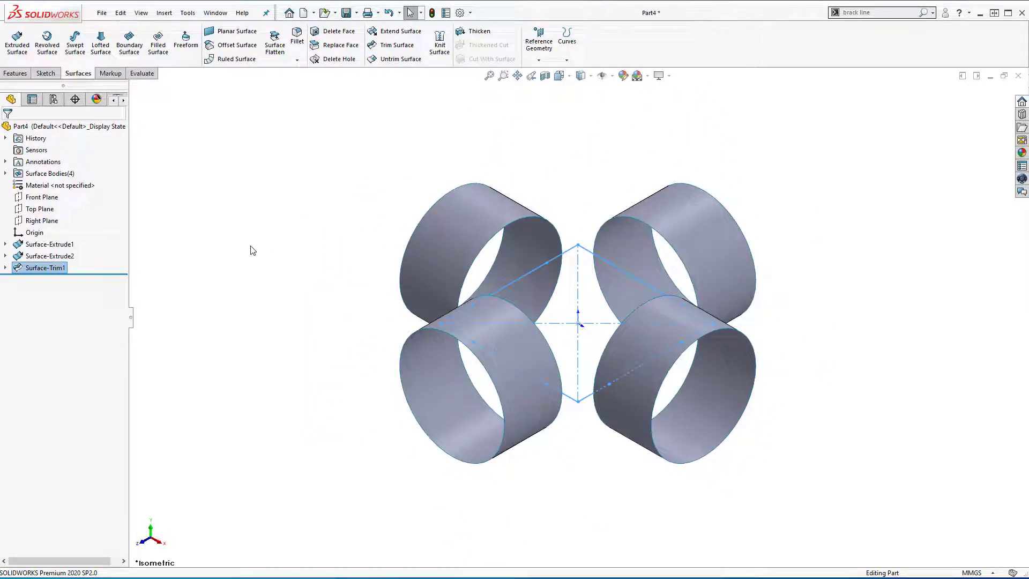
pyautogui.click(249, 247)
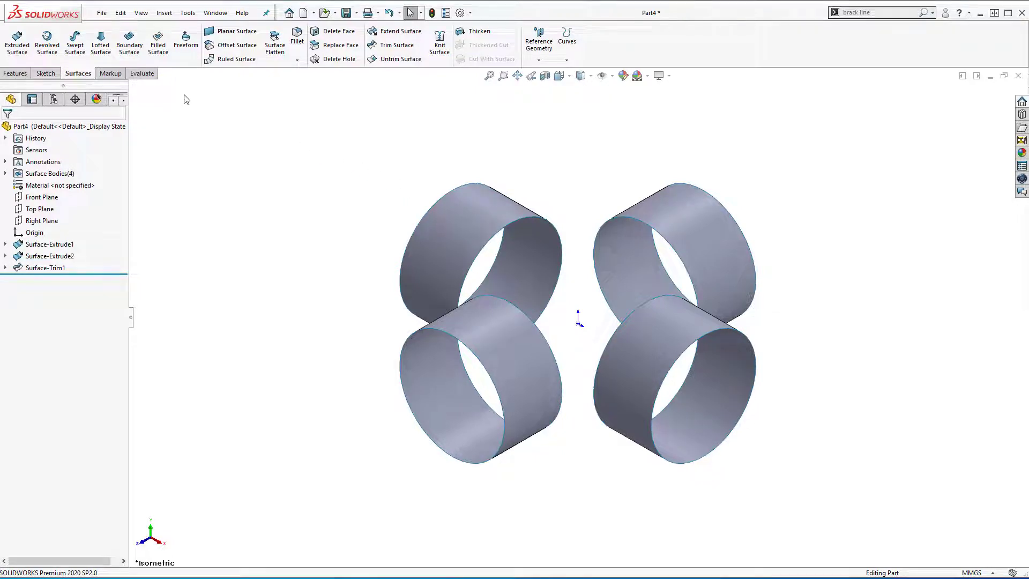
# Loft a surface between the top-left and top-right tube edges, Tangency To Face at both ends
pyautogui.click(102, 45)
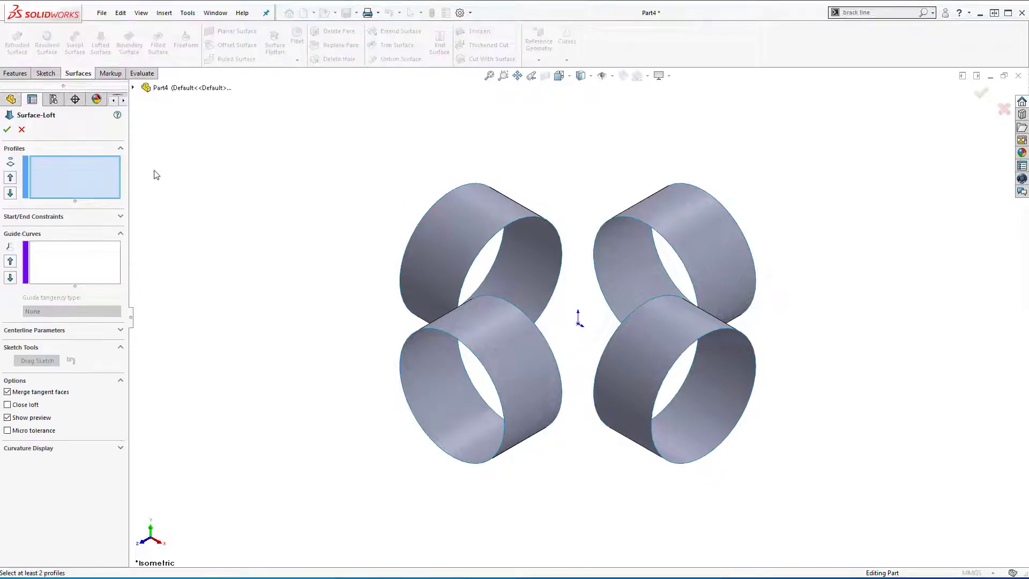
pyautogui.click(557, 235)
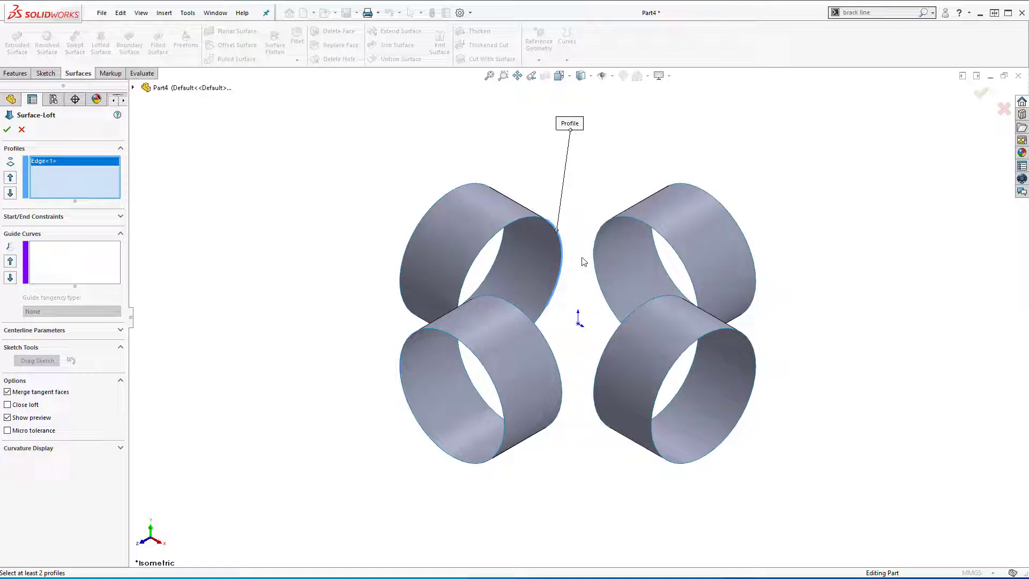
pyautogui.click(602, 293)
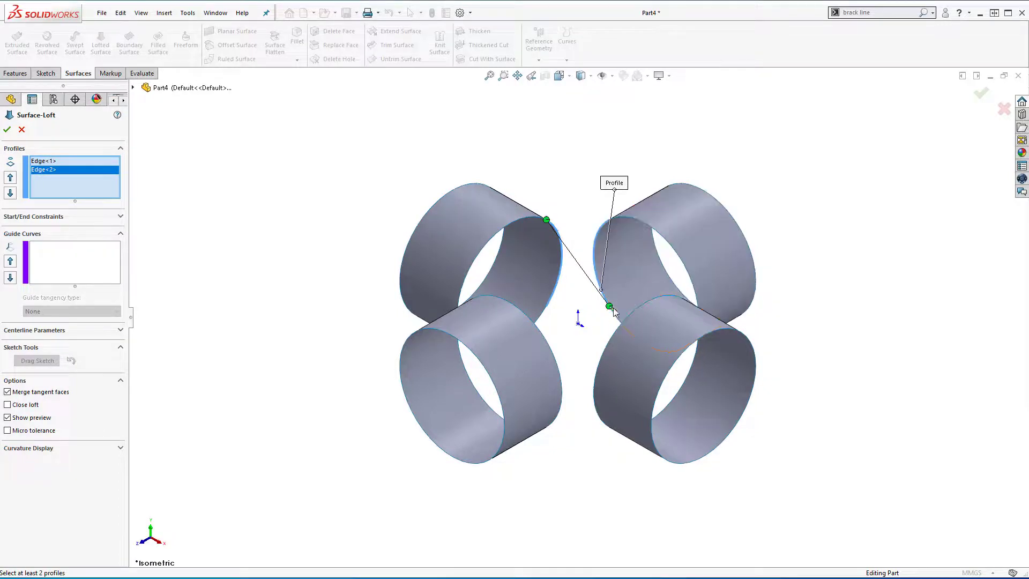
pyautogui.moveTo(609, 306); pyautogui.dragTo(600, 248)
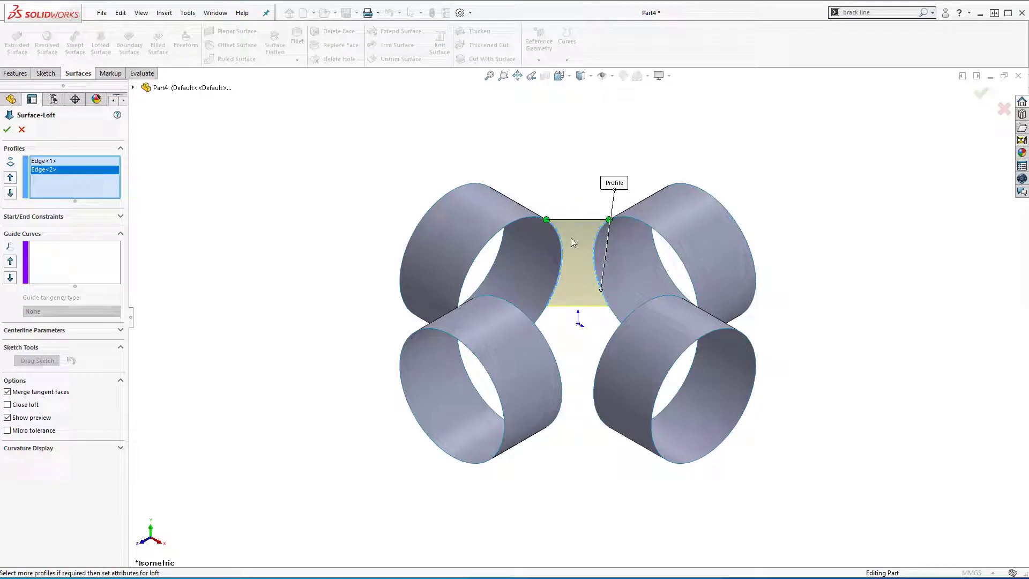
pyautogui.click(120, 216)
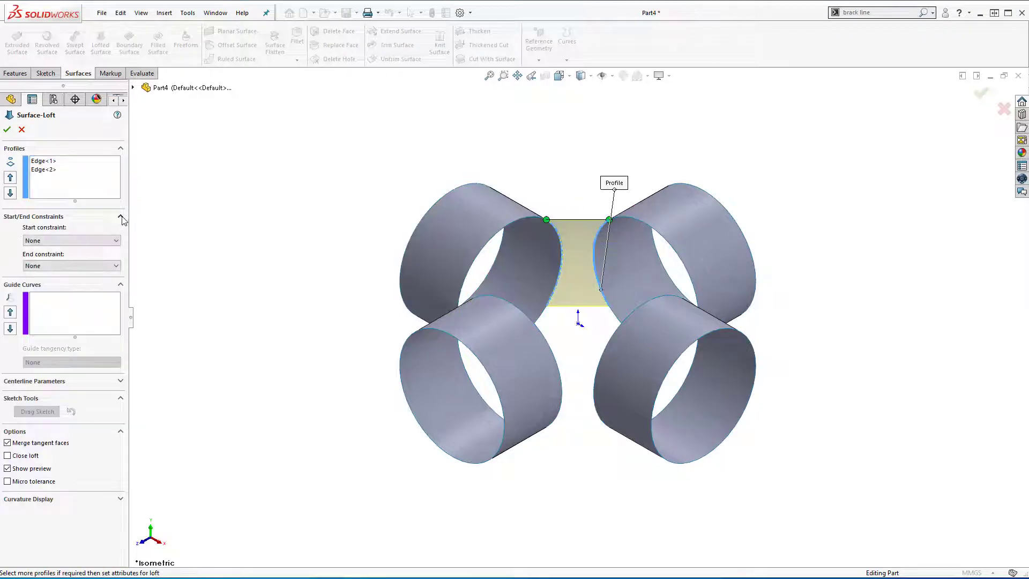
pyautogui.click(116, 245)
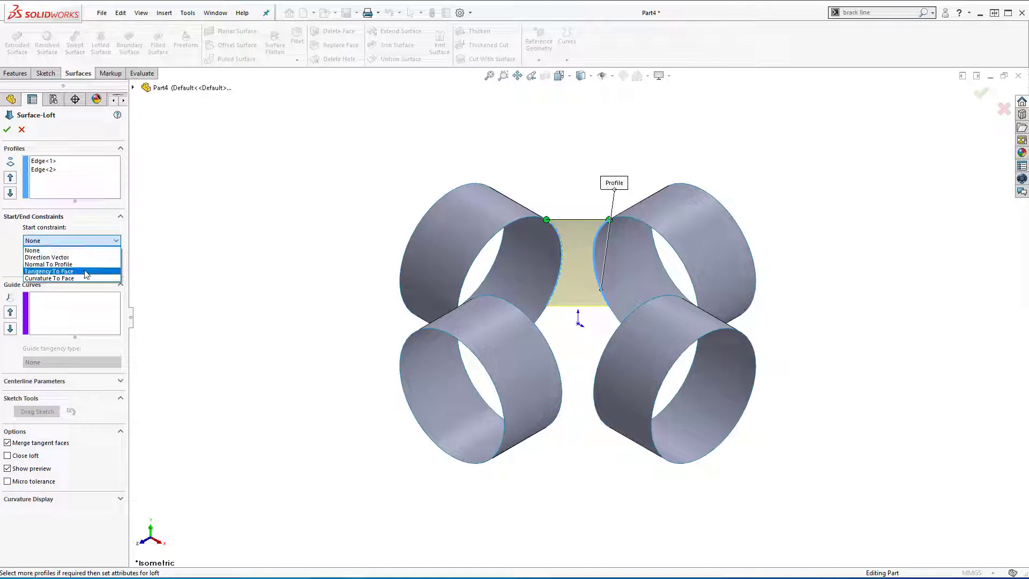
pyautogui.click(87, 274)
pyautogui.click(116, 293)
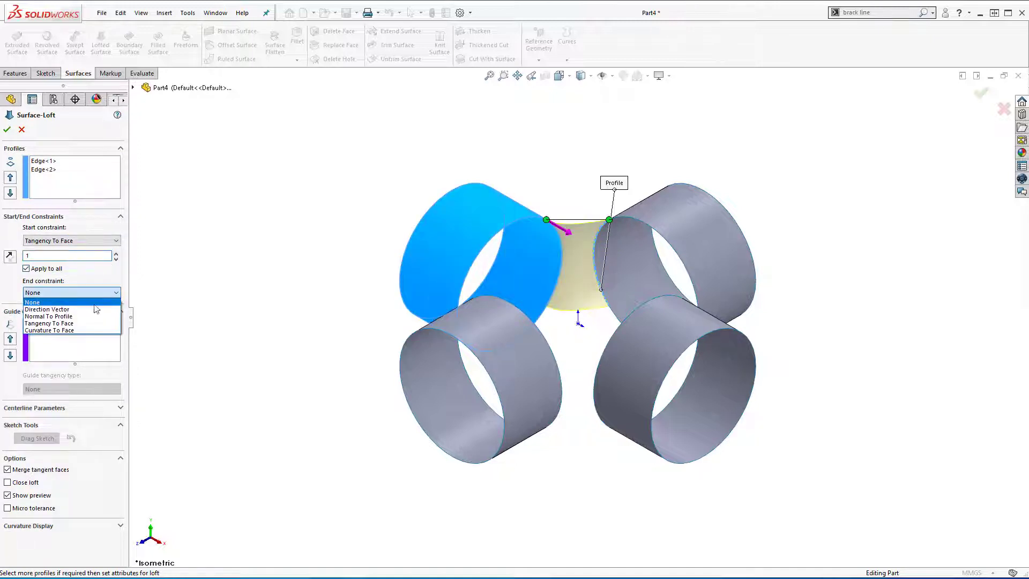
pyautogui.click(87, 325)
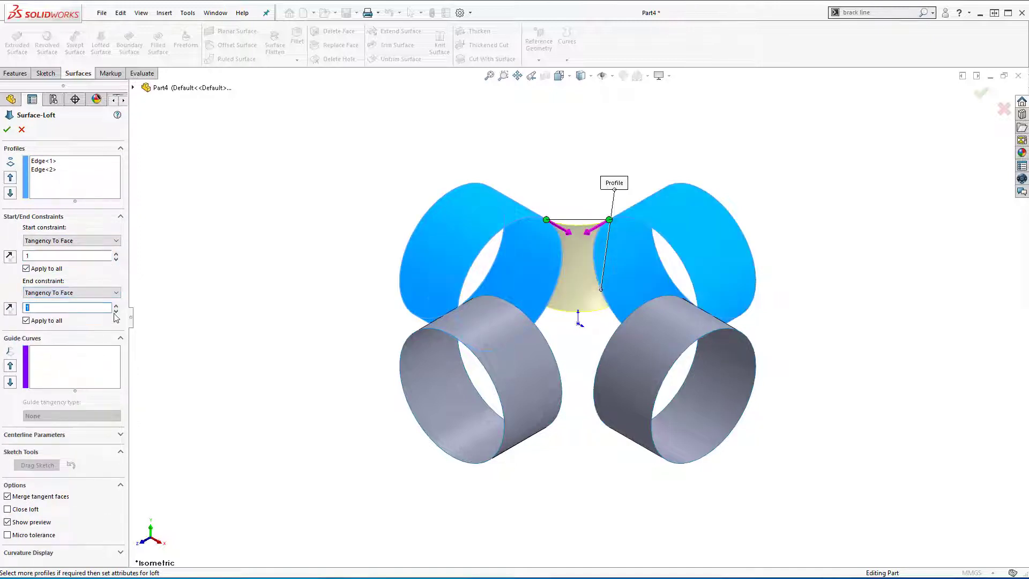
pyautogui.click(8, 129)
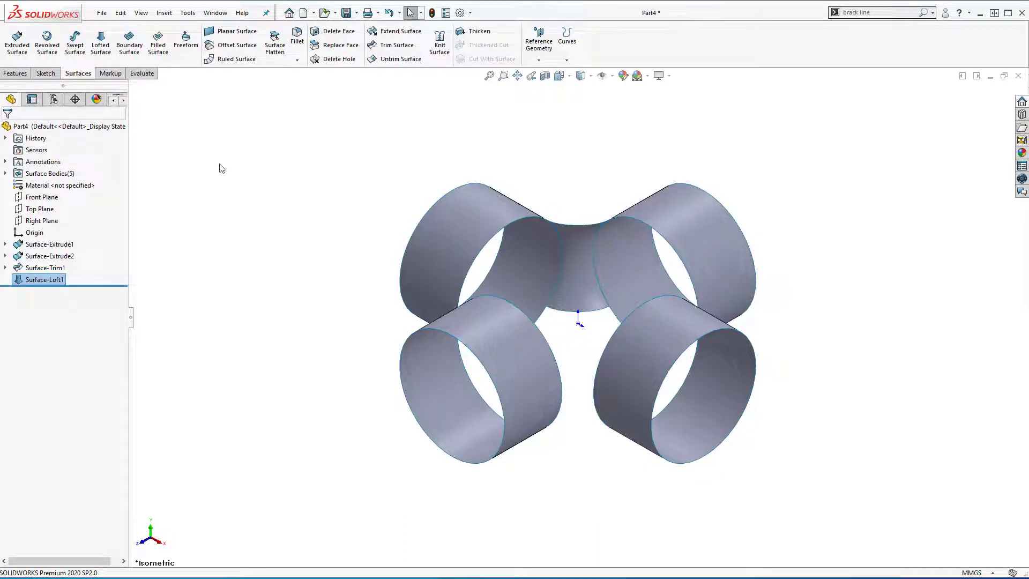
# Start a loft using the upper-left and trimmed lower-left cylinder edges, removing the preselected body
pyautogui.click(101, 43)
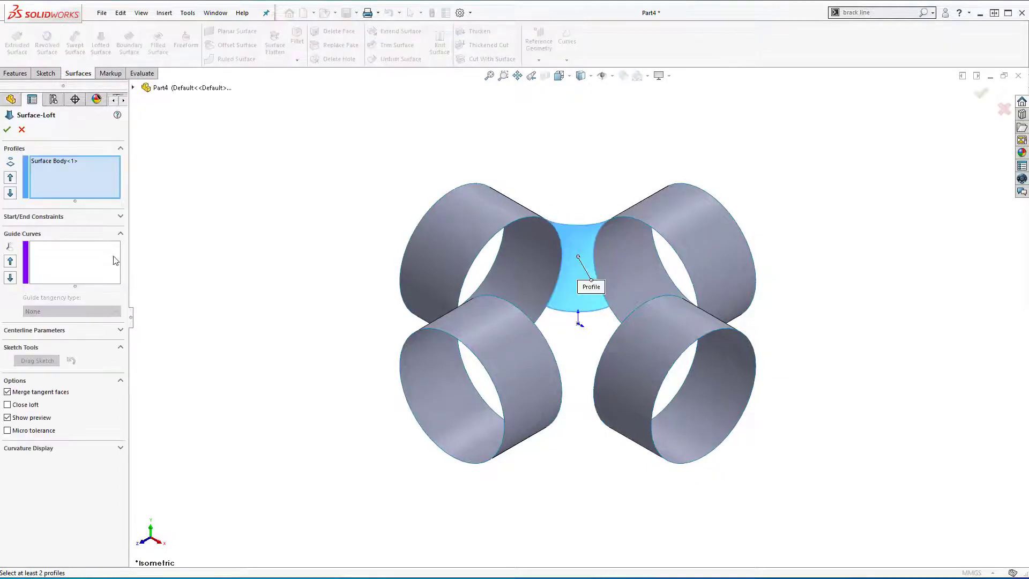
pyautogui.rightClick(47, 161)
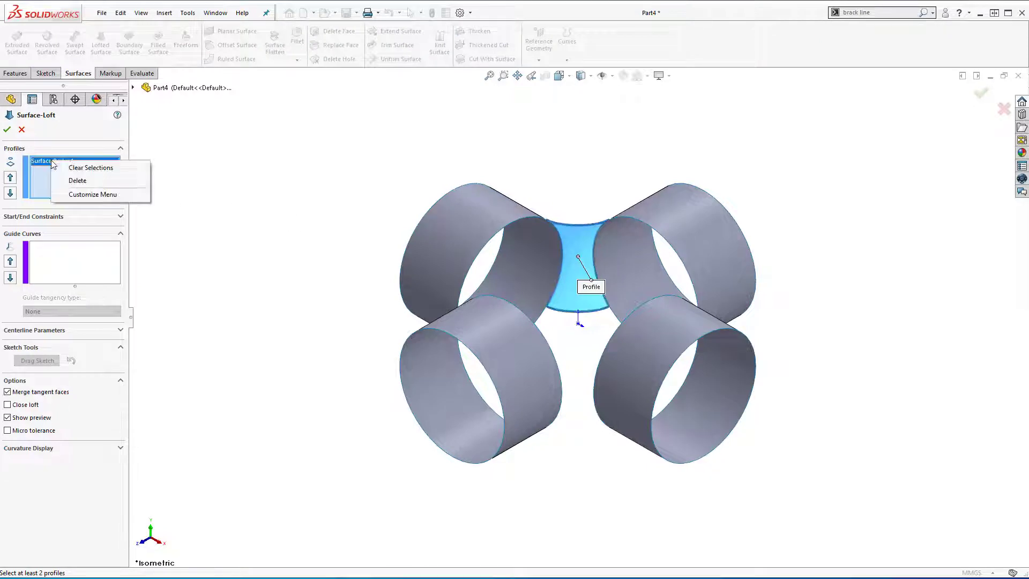
pyautogui.click(94, 180)
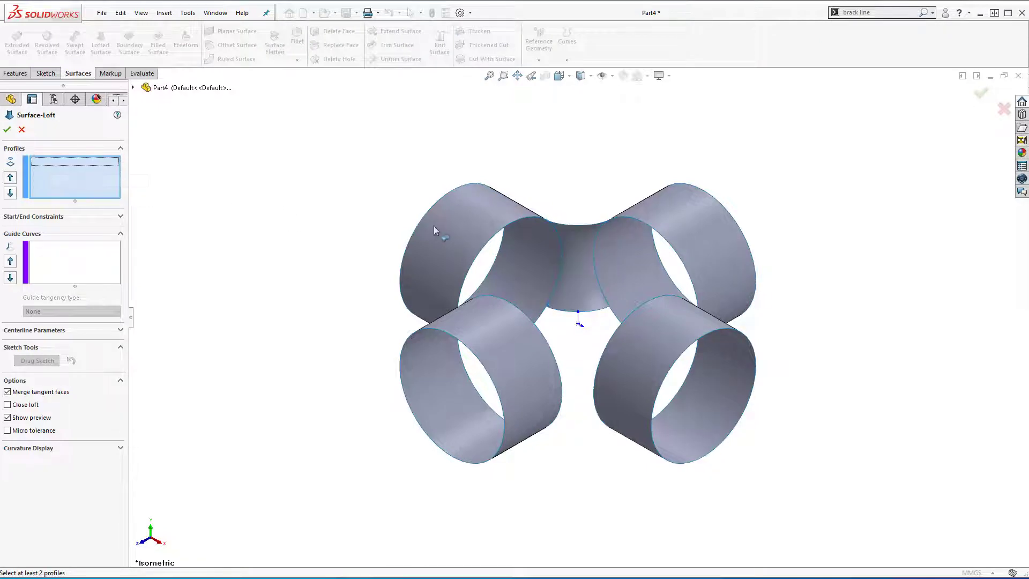
pyautogui.click(464, 283)
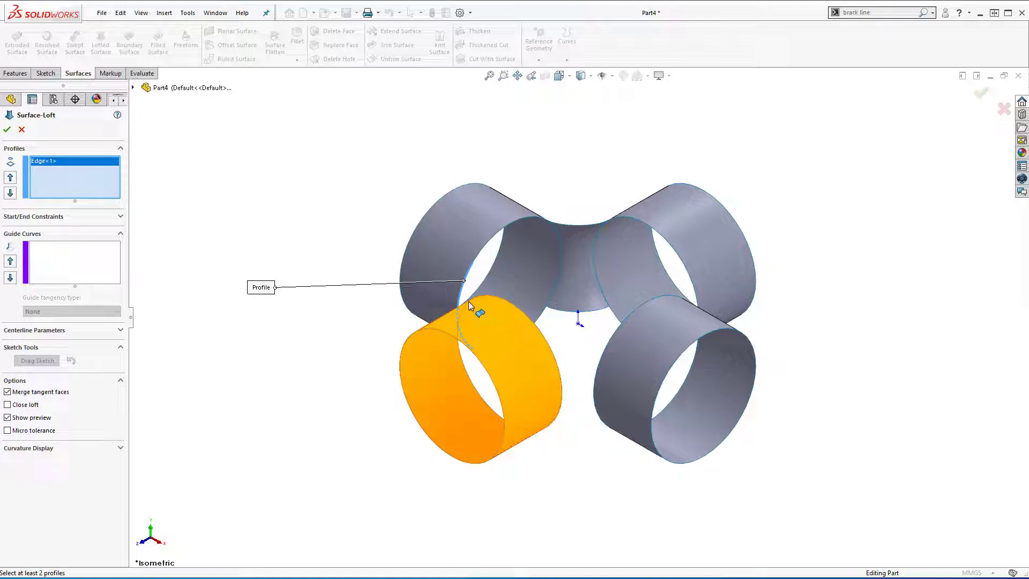
pyautogui.rightClick(469, 301)
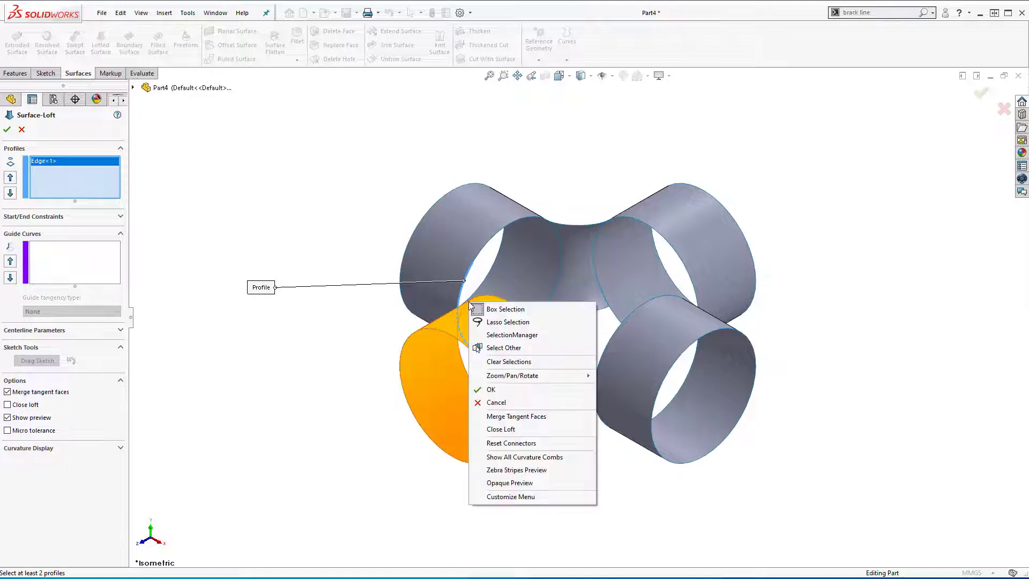
pyautogui.click(506, 350)
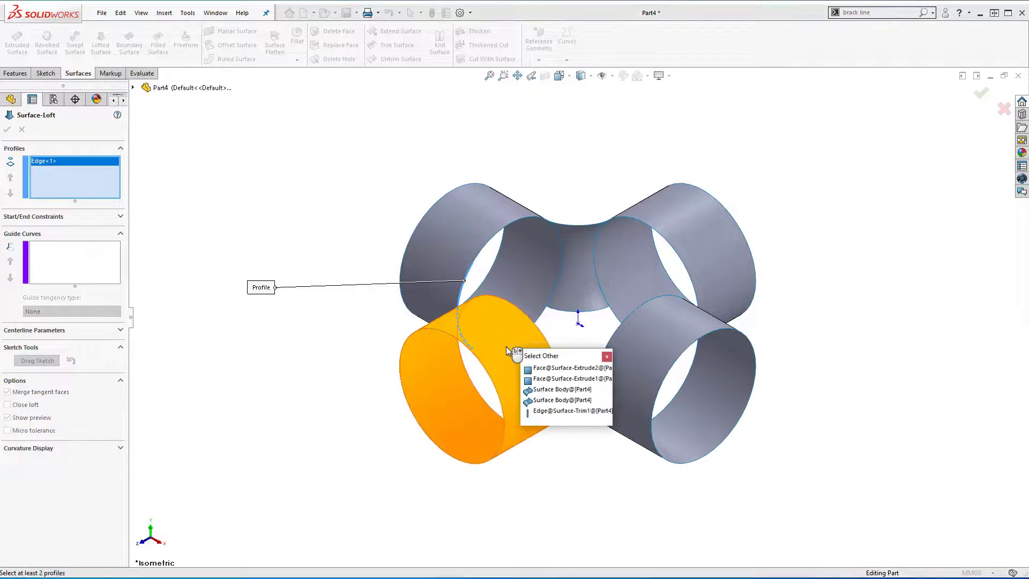
pyautogui.click(553, 413)
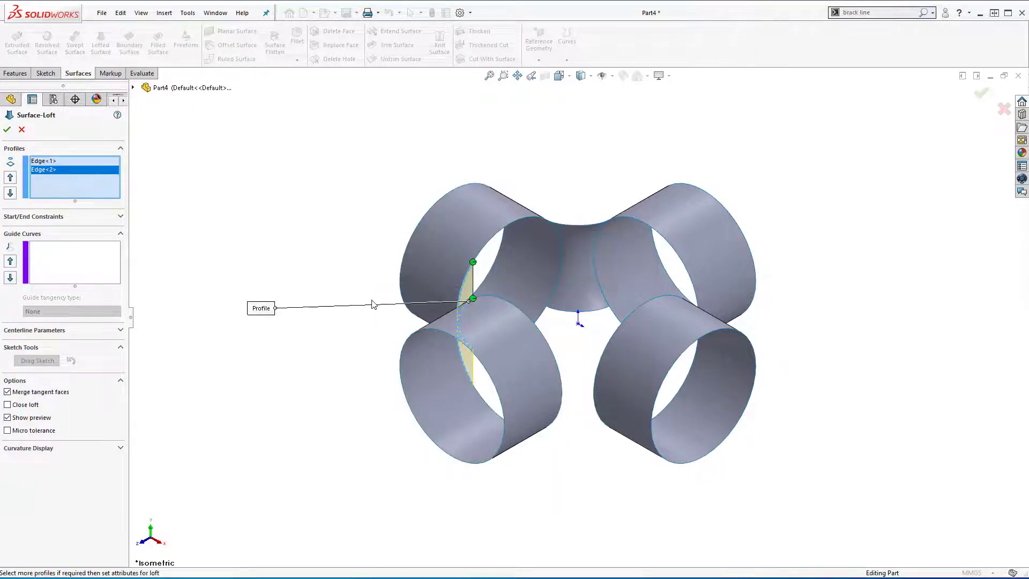
pyautogui.moveTo(482, 327)
pyautogui.mouseDown(button='middle')
pyautogui.moveTo(562, 330)
pyautogui.moveTo(488, 328)
pyautogui.mouseUp(button='middle')
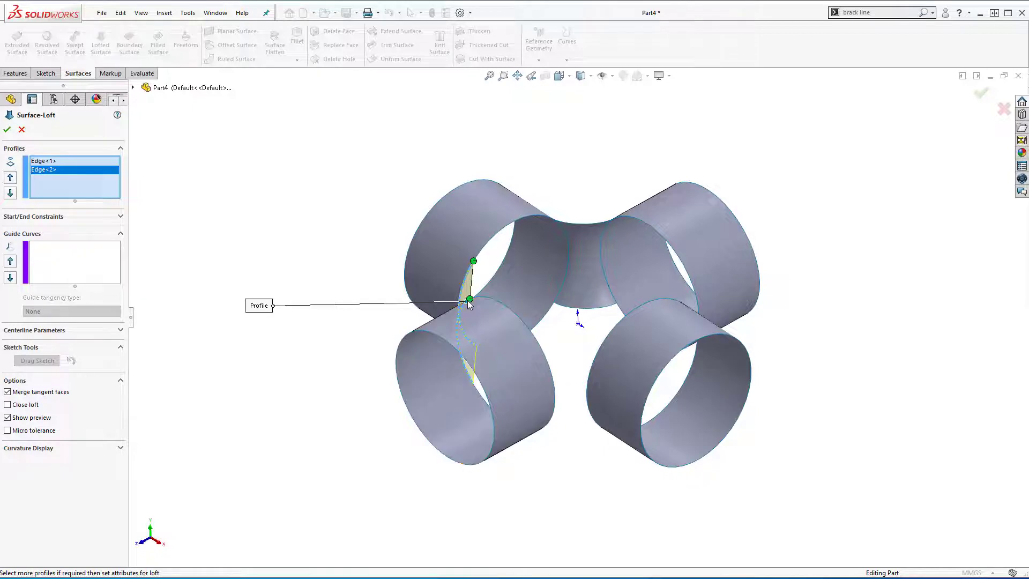
# Set both loft ends to Tangency To Face and create Surface-Loft2
pyautogui.click(121, 217)
pyautogui.click(107, 241)
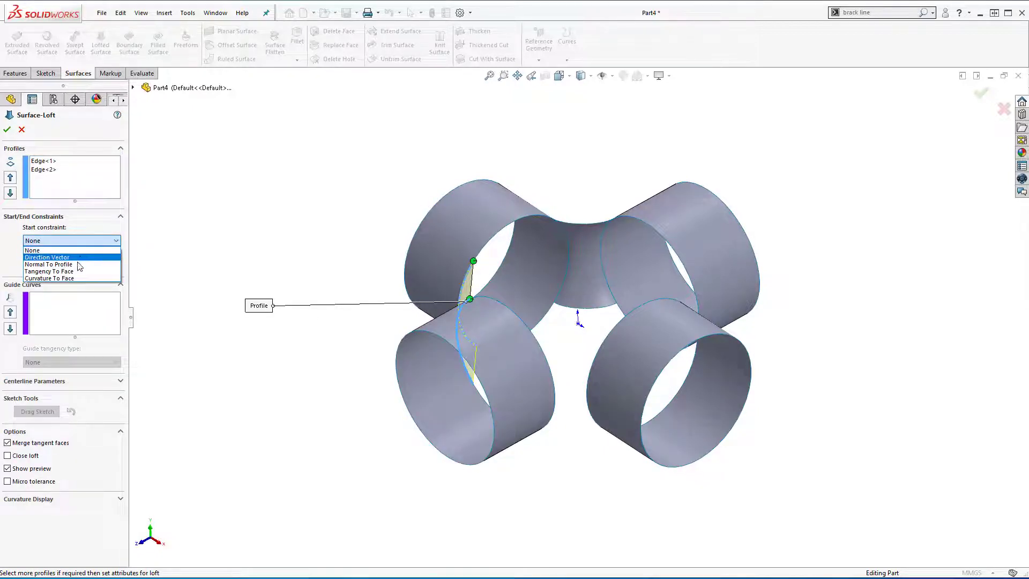
pyautogui.click(64, 271)
pyautogui.click(115, 293)
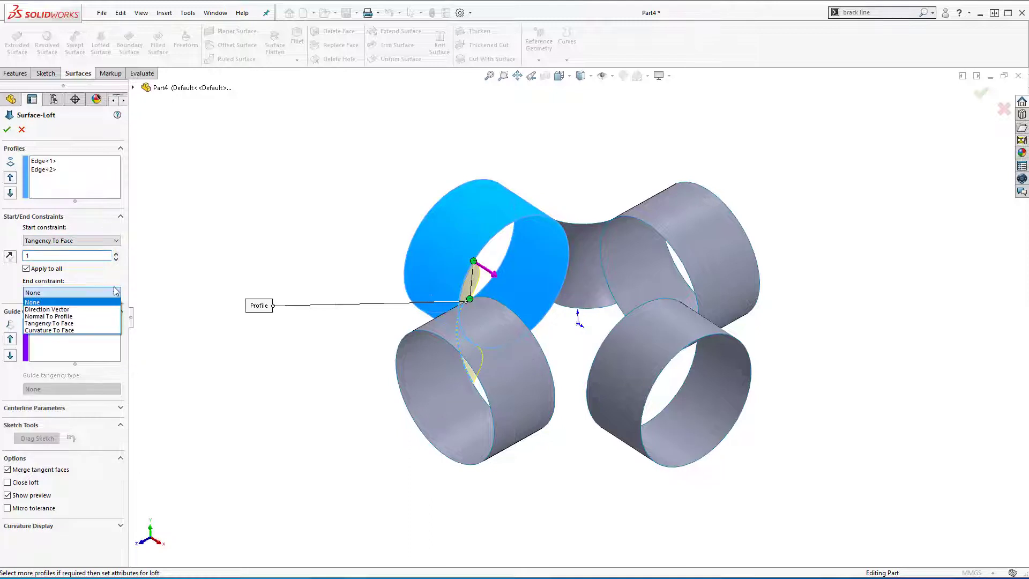
pyautogui.click(94, 327)
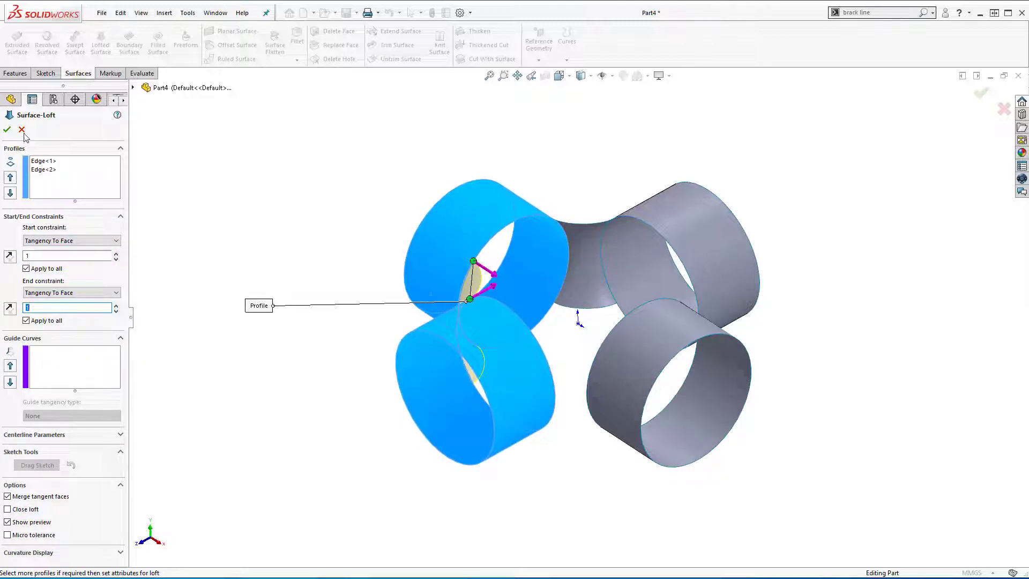
pyautogui.click(7, 129)
pyautogui.click(259, 215)
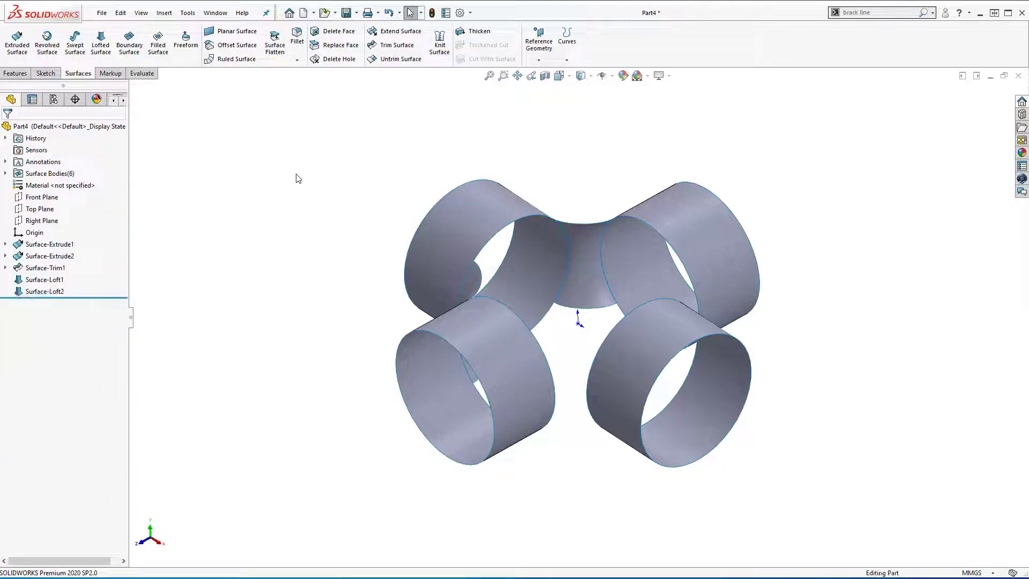
# Create Surface-Loft3 between the upper-right and front cylinder edges, Tangency To Face at both ends
pyautogui.click(100, 46)
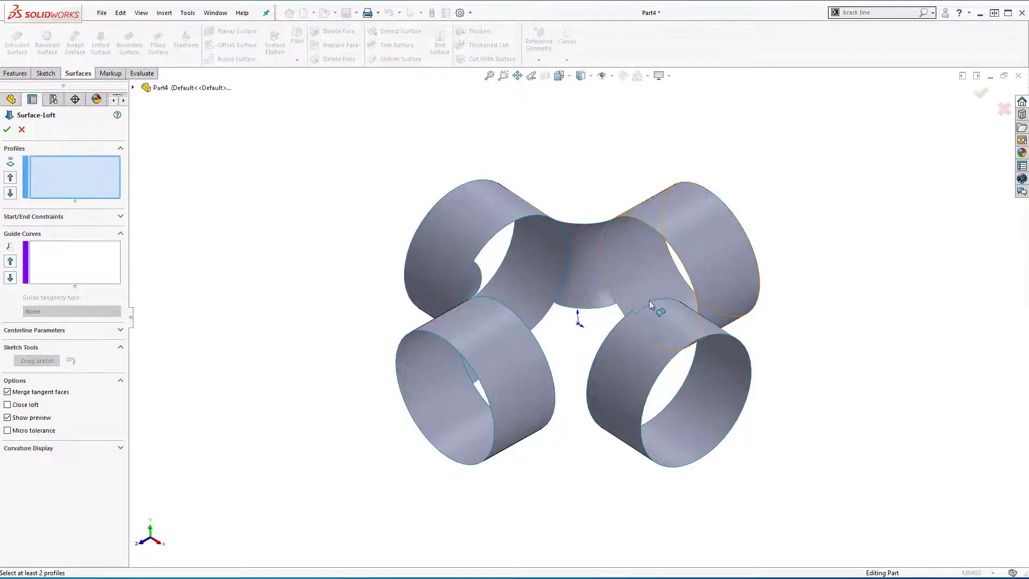
pyautogui.click(694, 292)
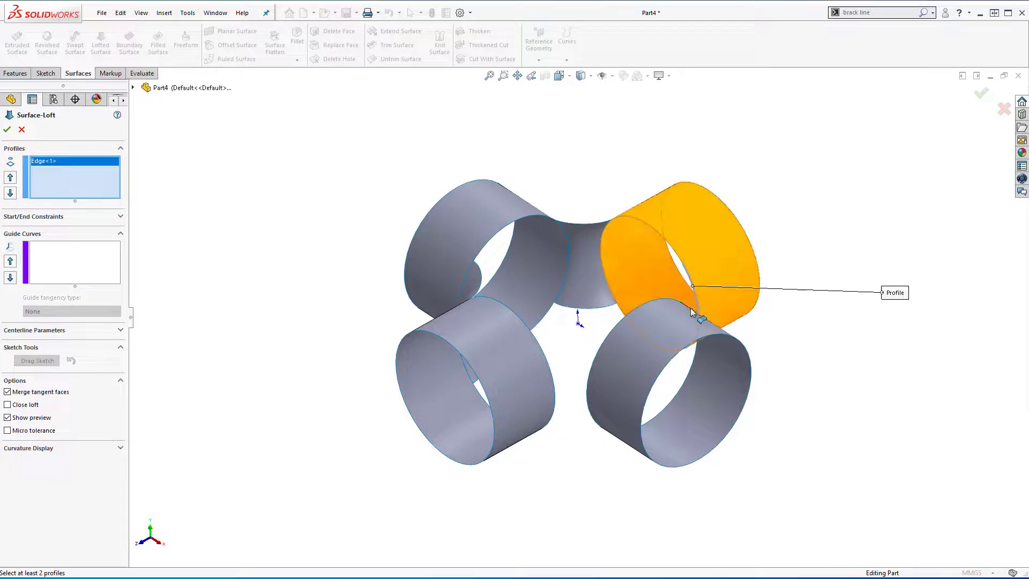
pyautogui.moveTo(701, 327); pyautogui.dragTo(628, 387, button='middle')
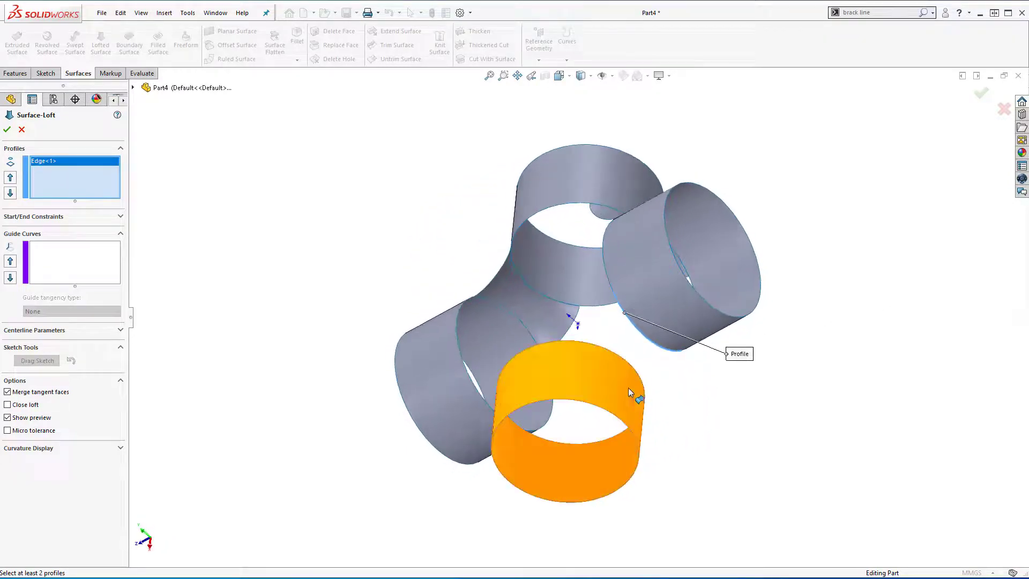
pyautogui.click(603, 345)
pyautogui.moveTo(609, 342); pyautogui.dragTo(558, 333, button='middle')
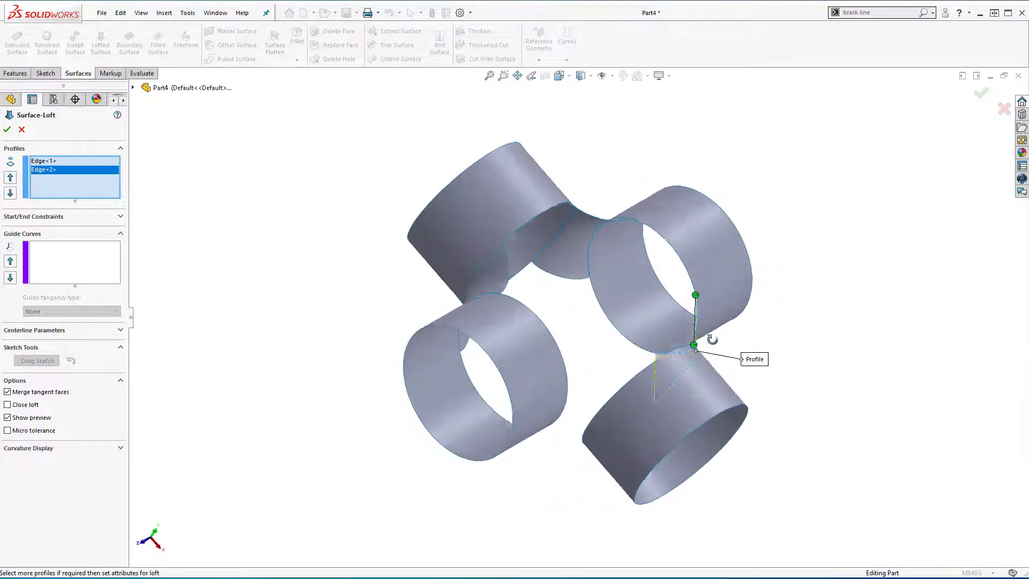
pyautogui.click(118, 216)
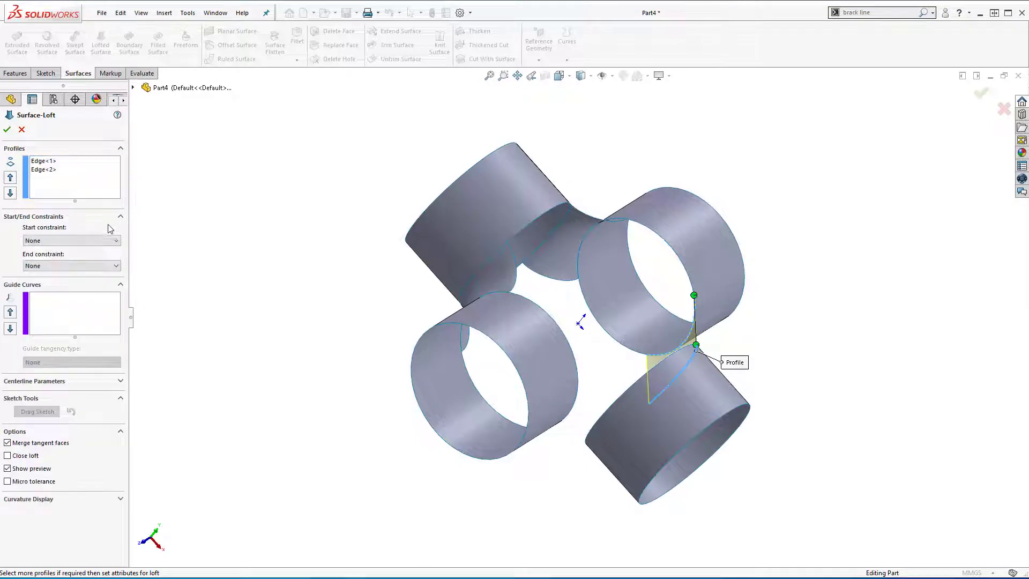
pyautogui.click(97, 240)
pyautogui.click(86, 271)
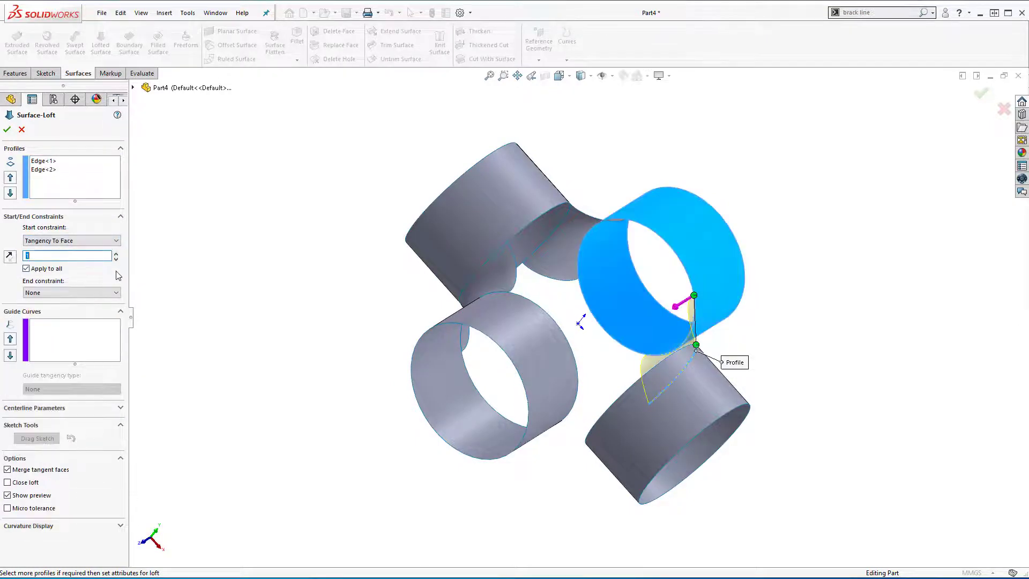
pyautogui.click(94, 292)
pyautogui.click(96, 323)
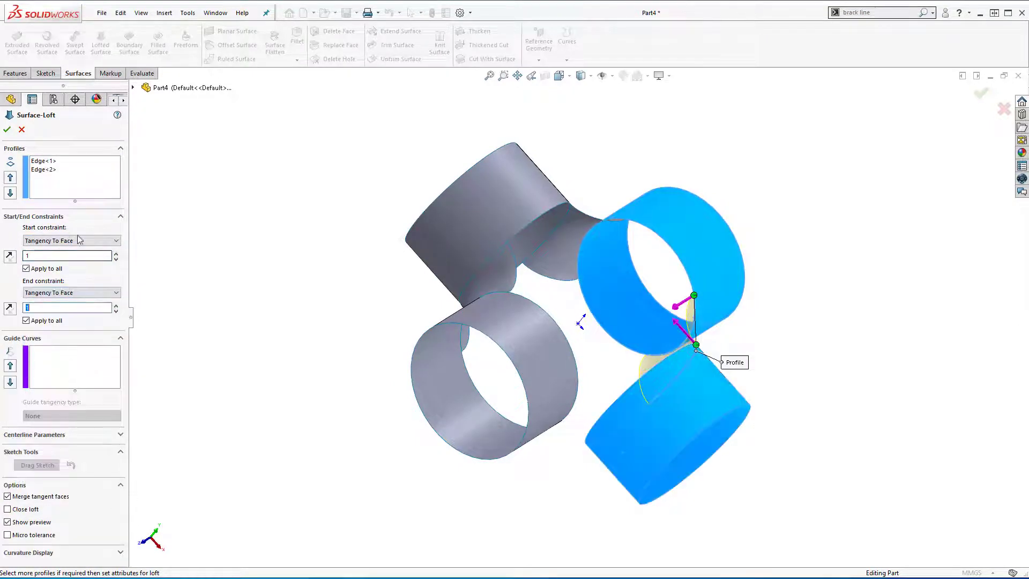
pyautogui.click(6, 129)
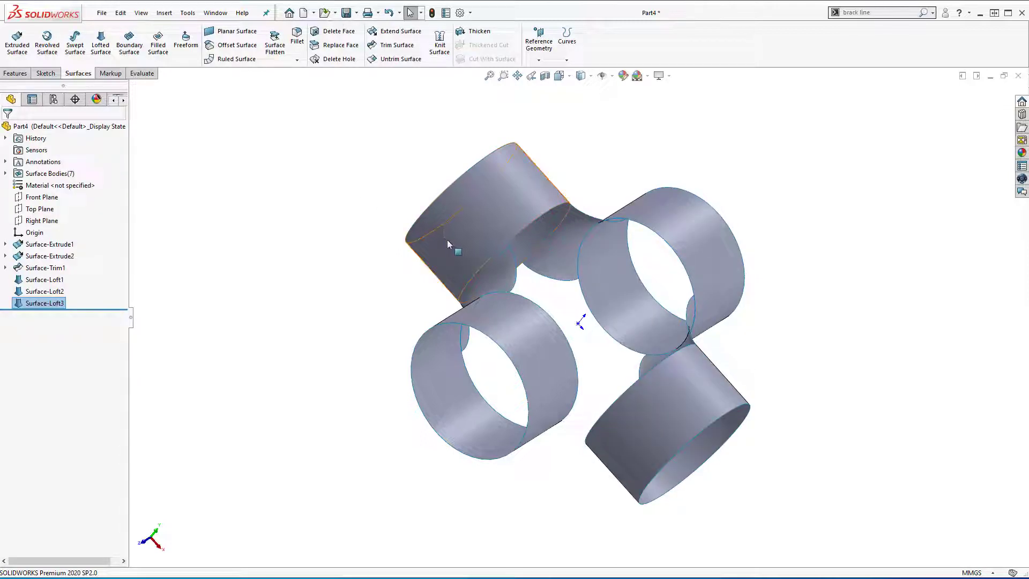
# Create Surface-Loft4 between the lower-left and lower-right cylinder edges, Tangency To Face at both ends
pyautogui.click(101, 47)
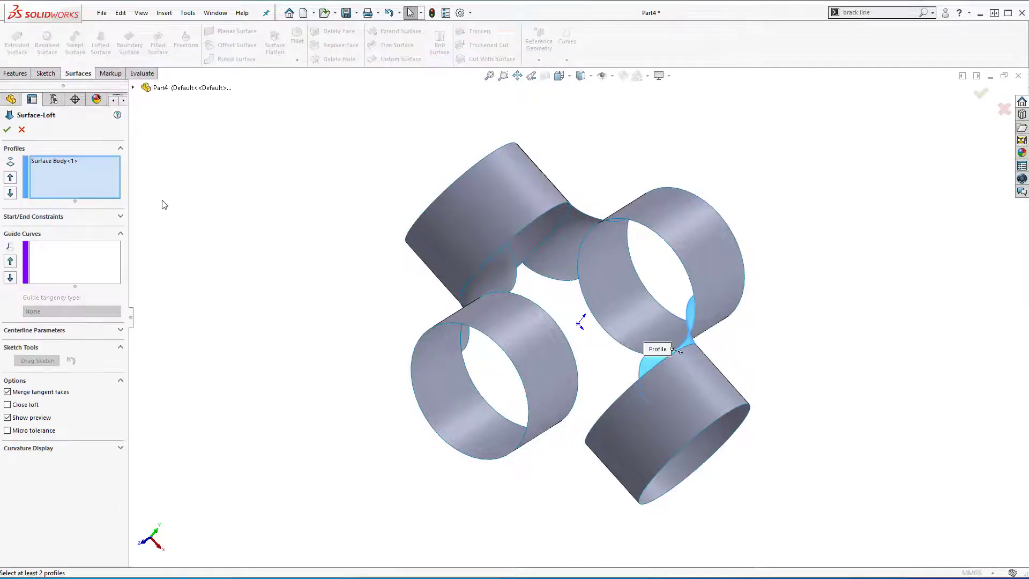
pyautogui.click(577, 378)
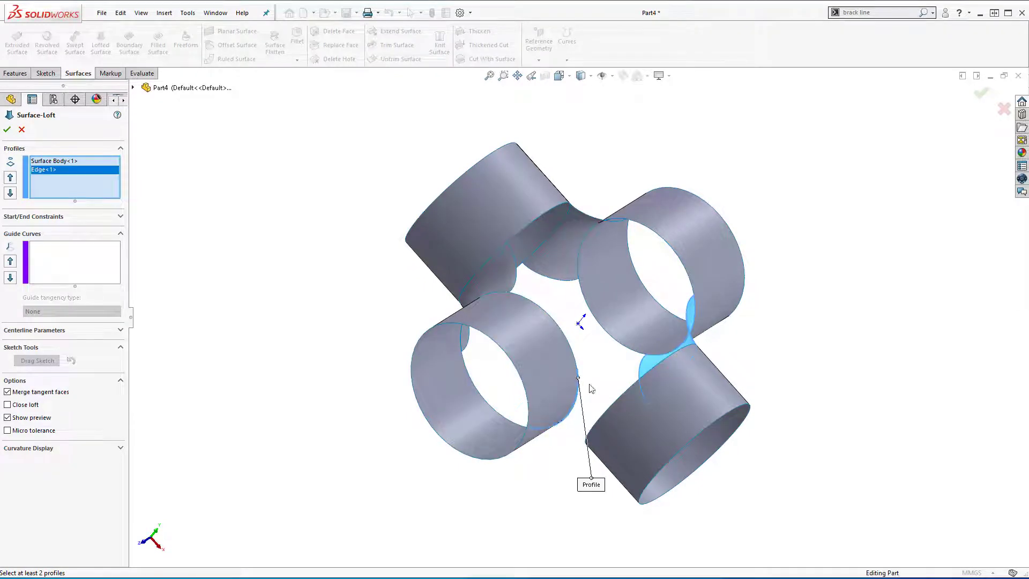
pyautogui.click(617, 398)
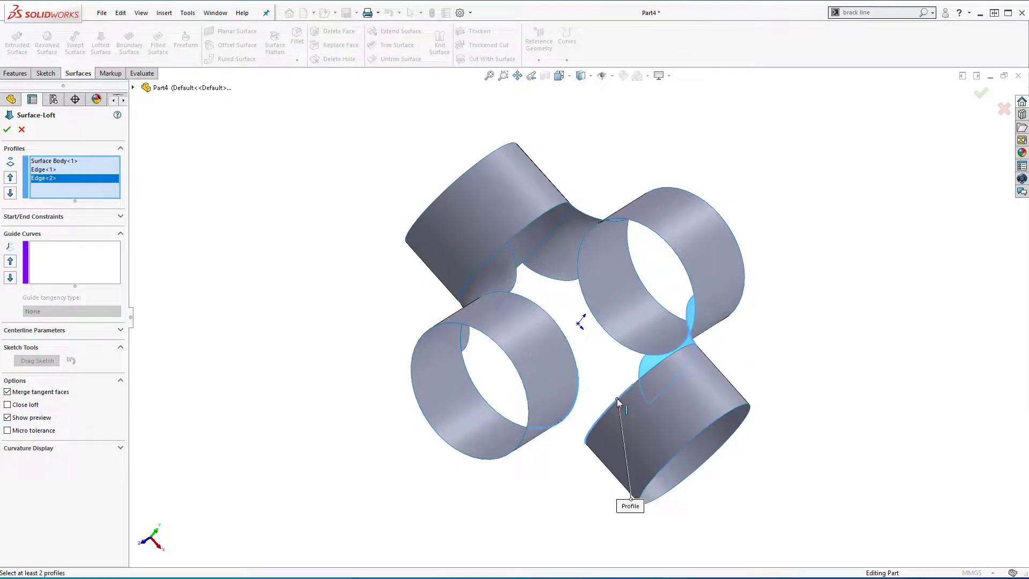
pyautogui.rightClick(61, 163)
pyautogui.click(102, 180)
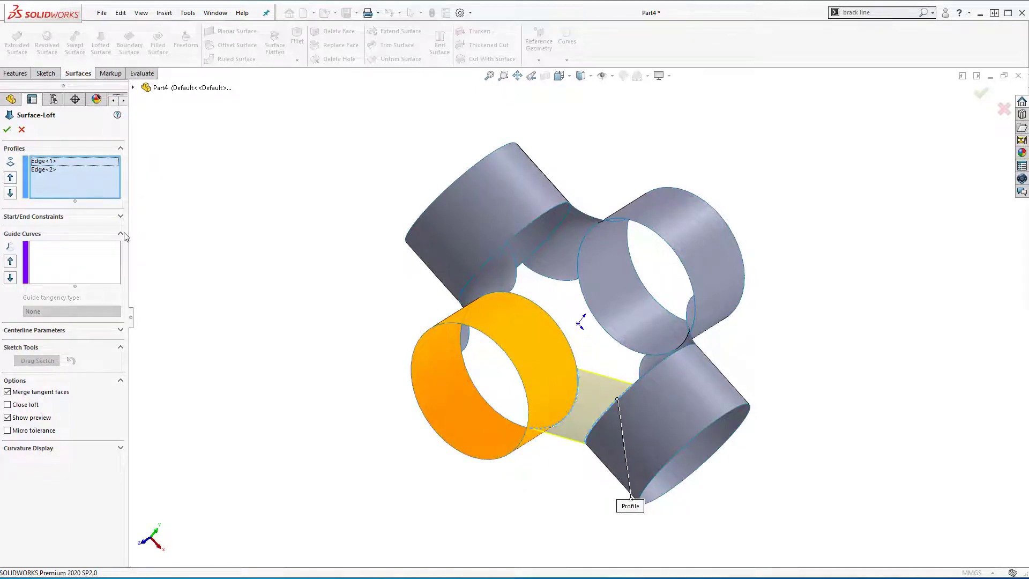
pyautogui.click(120, 216)
pyautogui.click(100, 241)
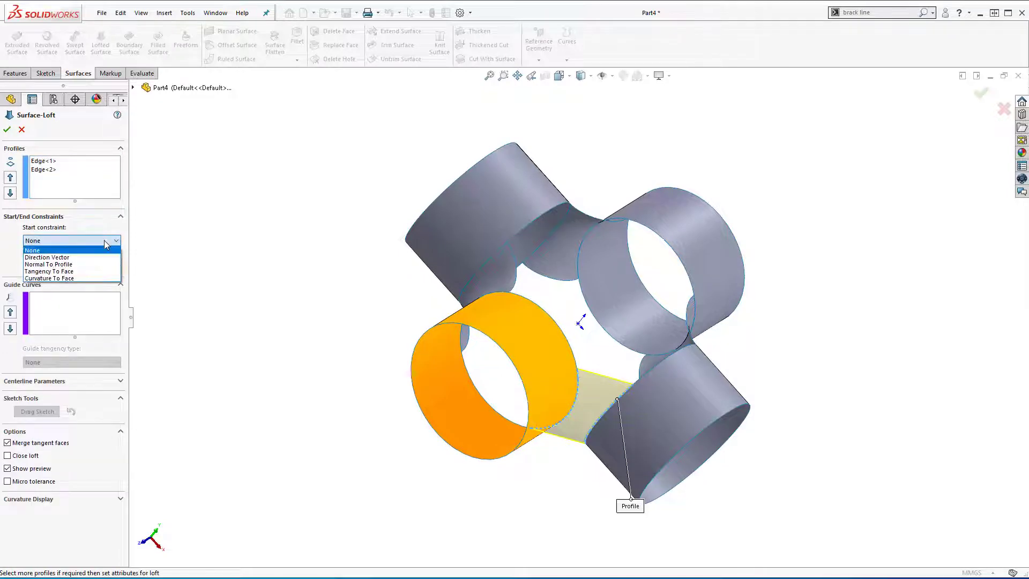
pyautogui.click(70, 271)
pyautogui.click(115, 292)
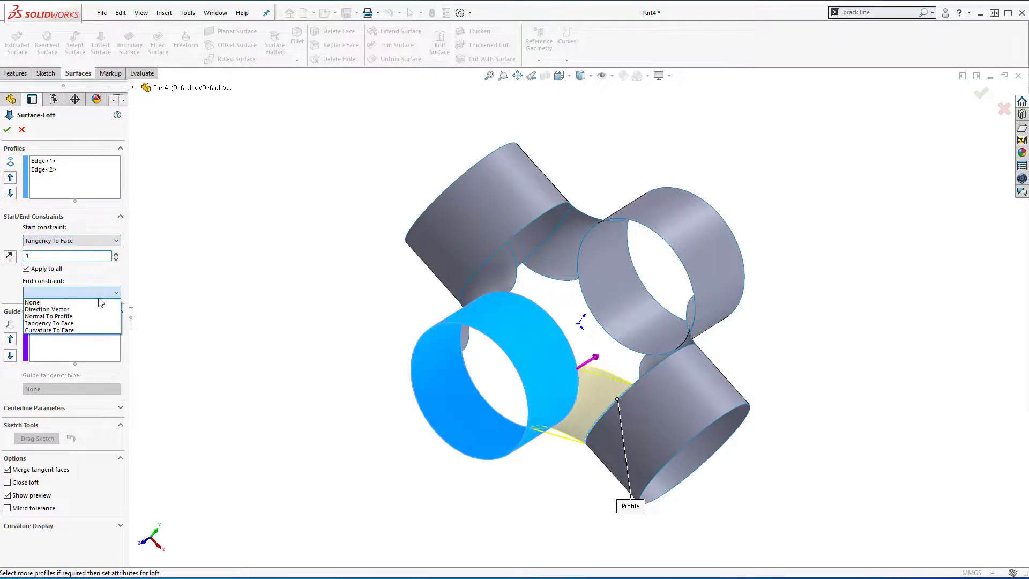
pyautogui.click(50, 323)
pyautogui.click(7, 129)
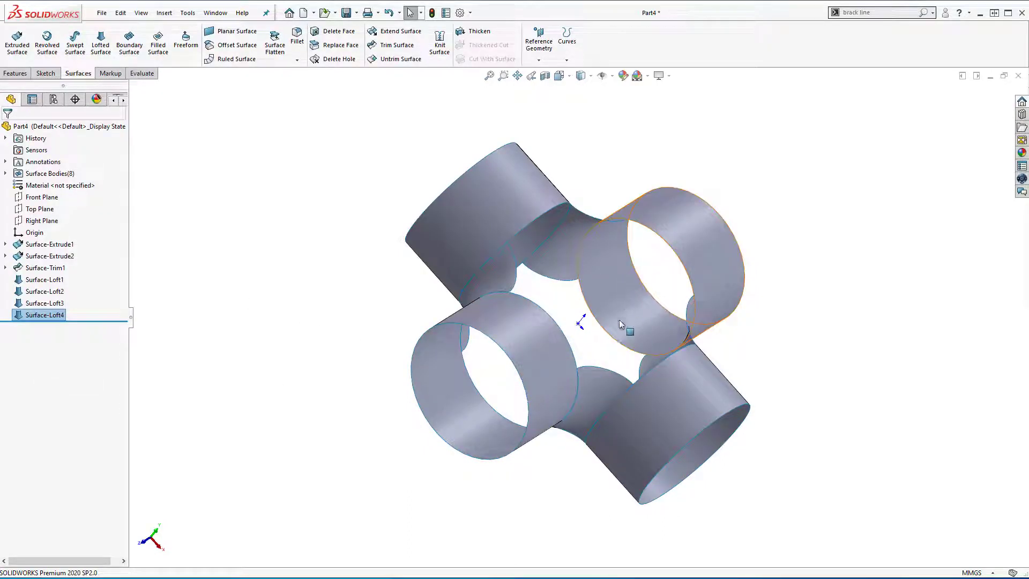
# Start a filled surface bounded by the eight edges around the front central opening
pyautogui.moveTo(619, 320); pyautogui.dragTo(595, 282, button='middle')
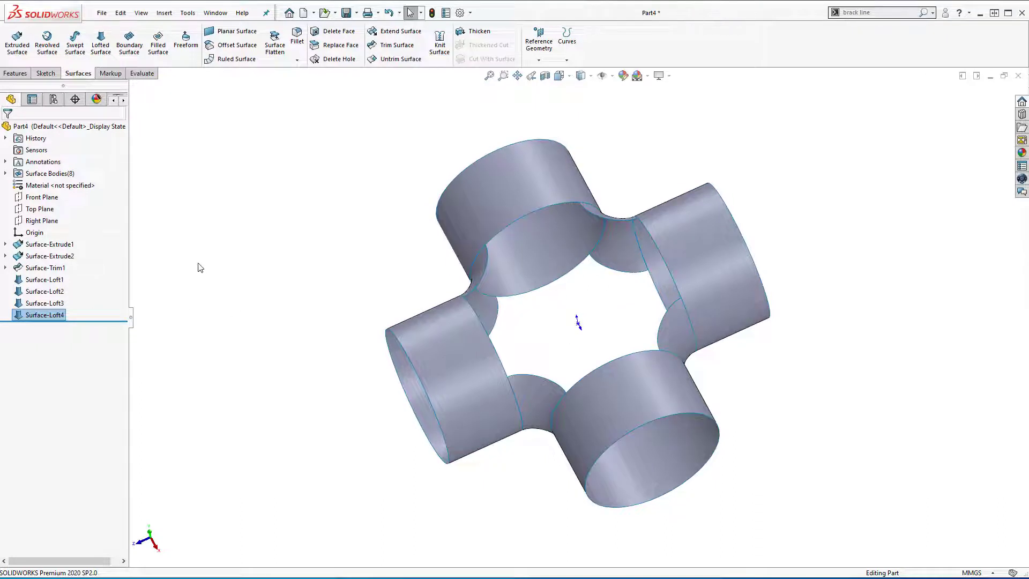
pyautogui.click(248, 293)
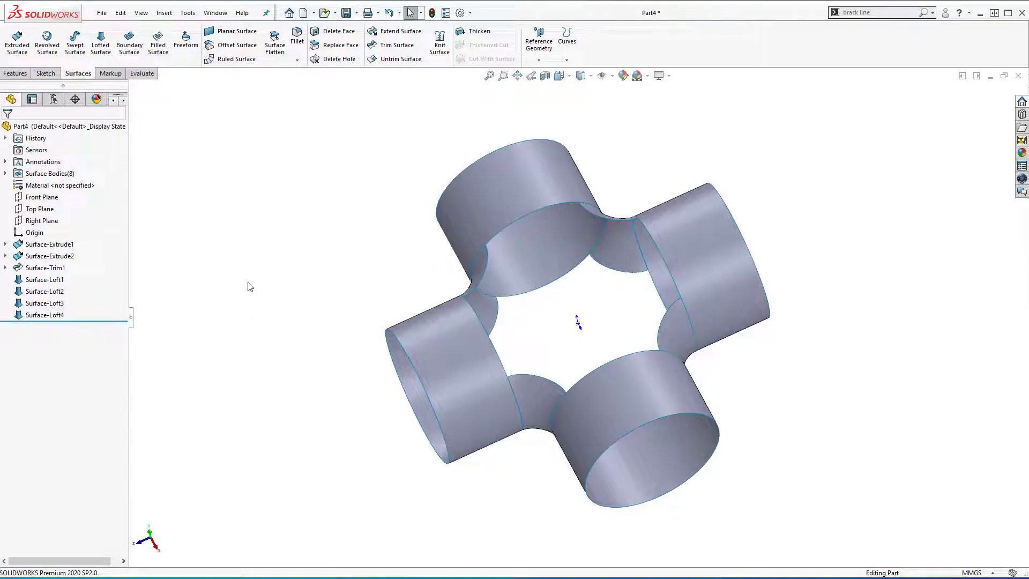
pyautogui.click(159, 43)
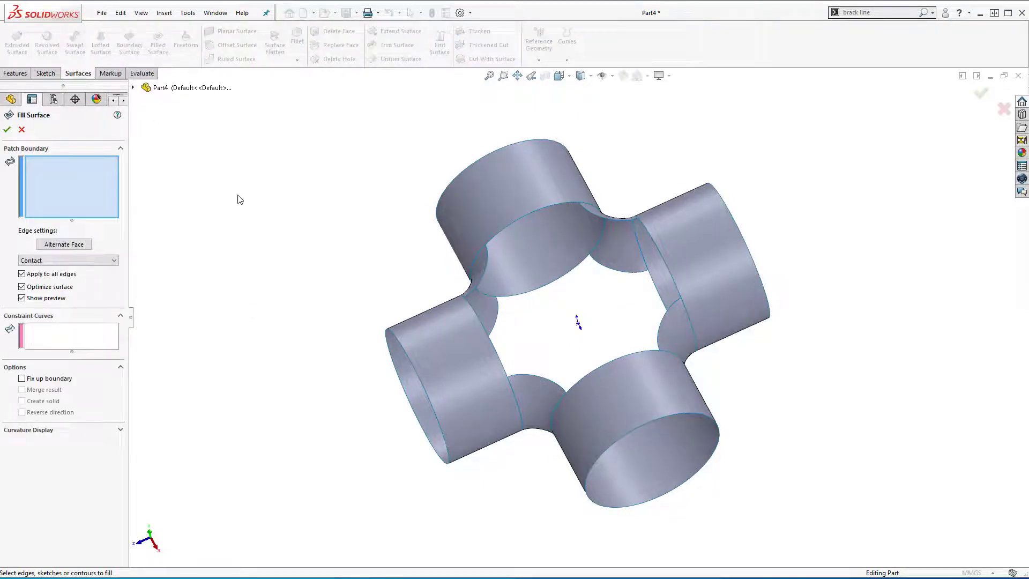
pyautogui.click(539, 210)
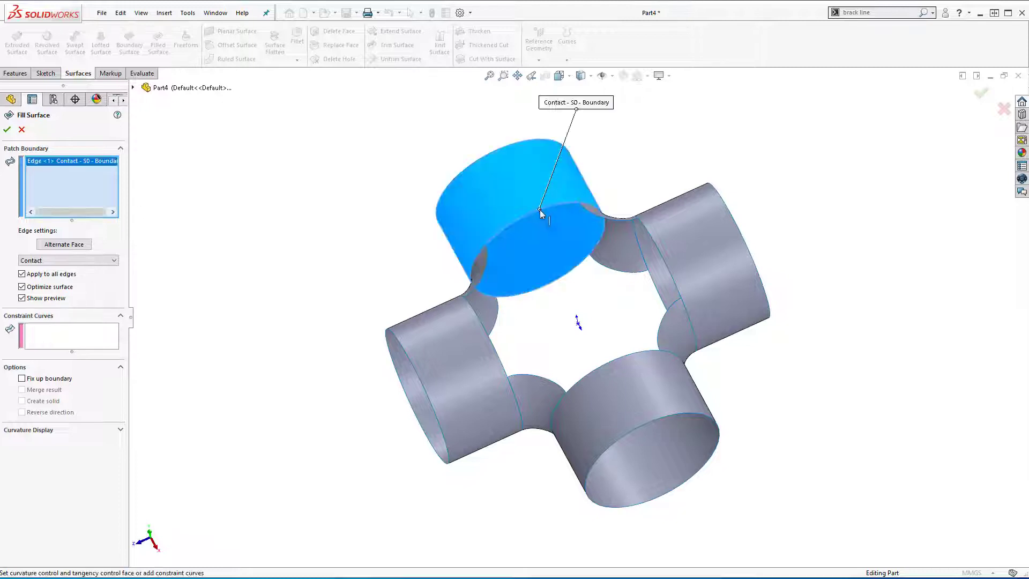
pyautogui.click(600, 218)
pyautogui.click(662, 260)
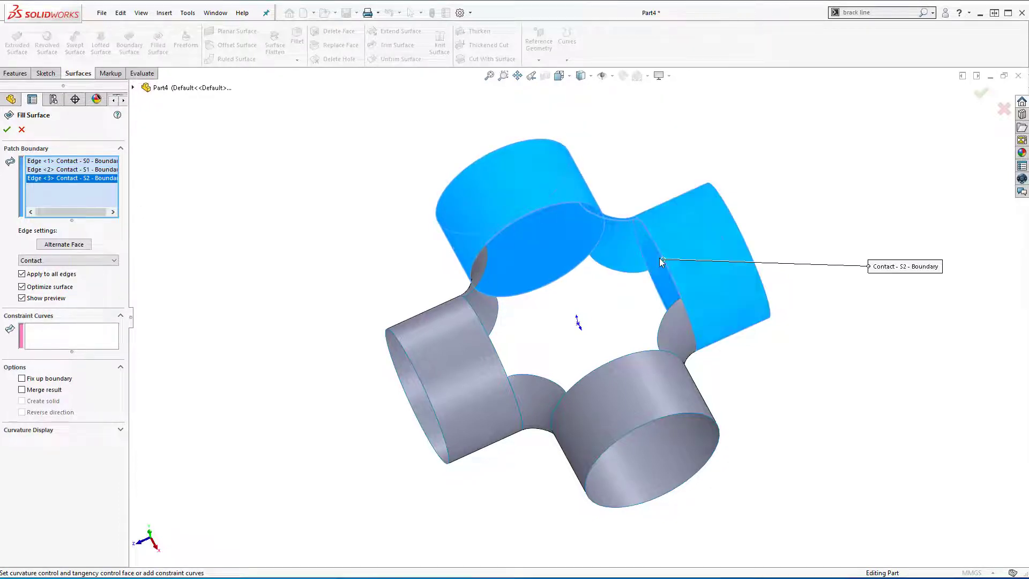
pyautogui.click(666, 319)
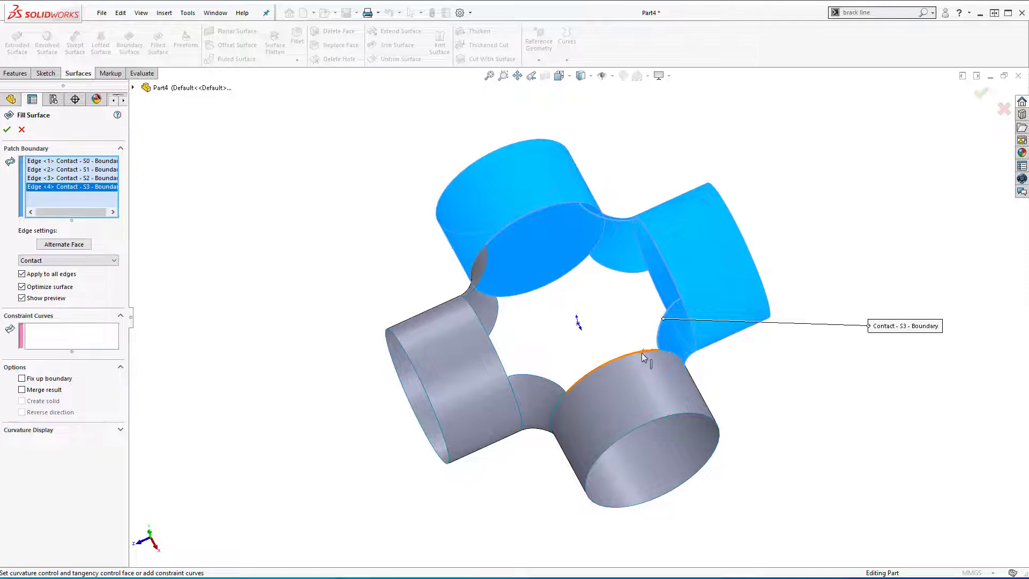
pyautogui.click(641, 352)
pyautogui.click(547, 380)
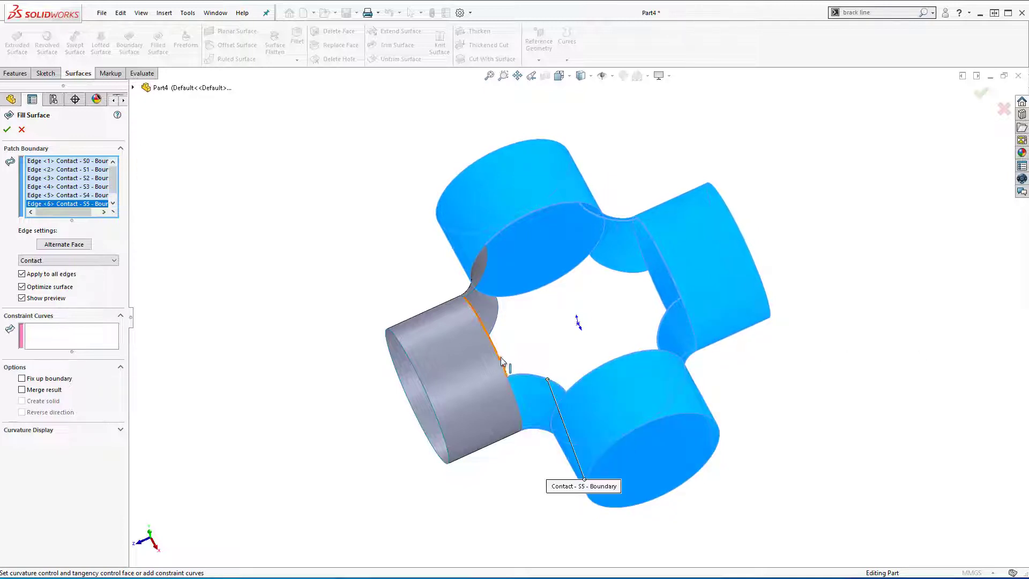
pyautogui.click(501, 359)
pyautogui.click(481, 286)
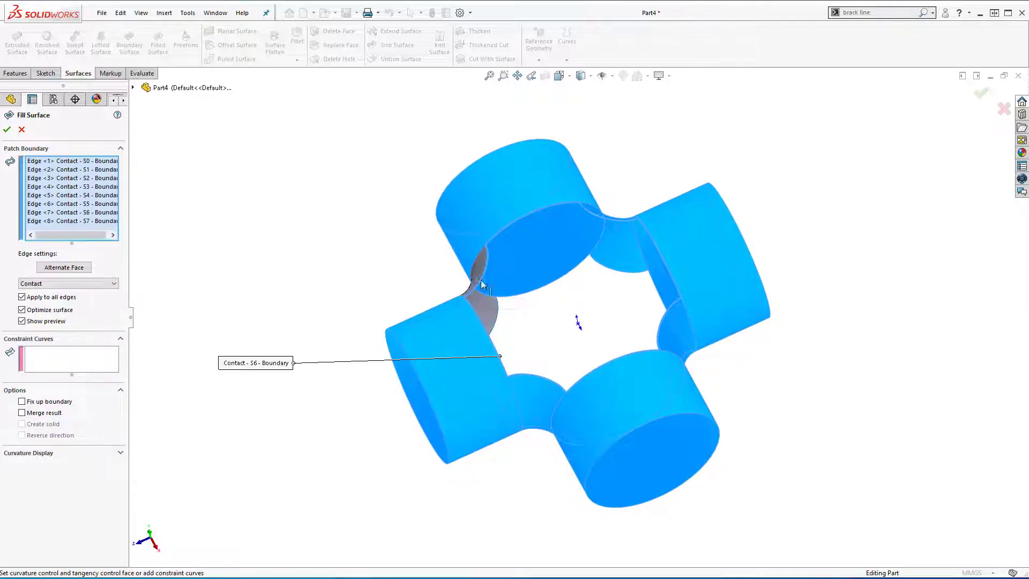
# Check the fill preview and accept Surface-Fill1 with Contact boundaries
pyautogui.moveTo(481, 286); pyautogui.dragTo(545, 309, button='middle')
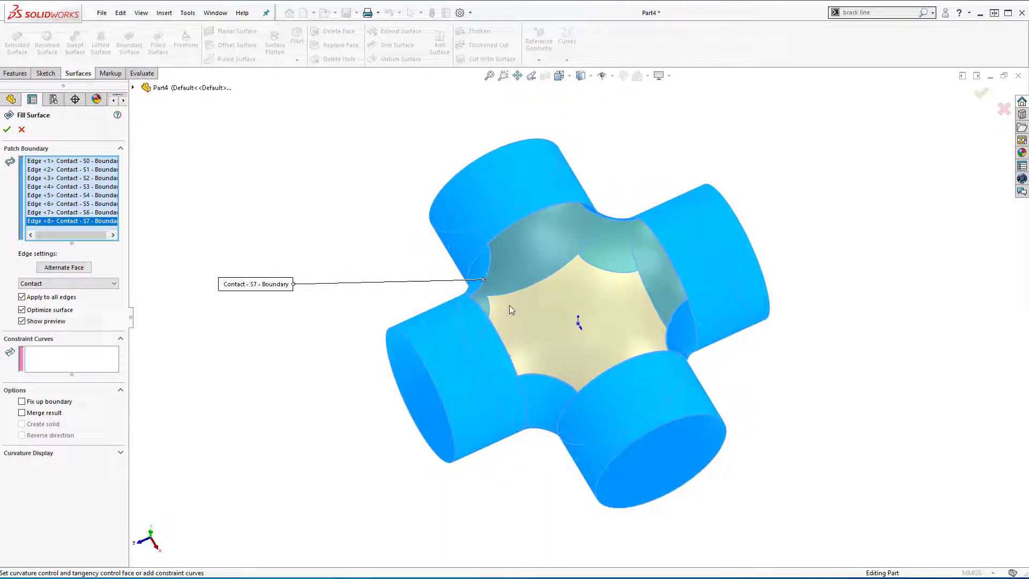
pyautogui.click(21, 321)
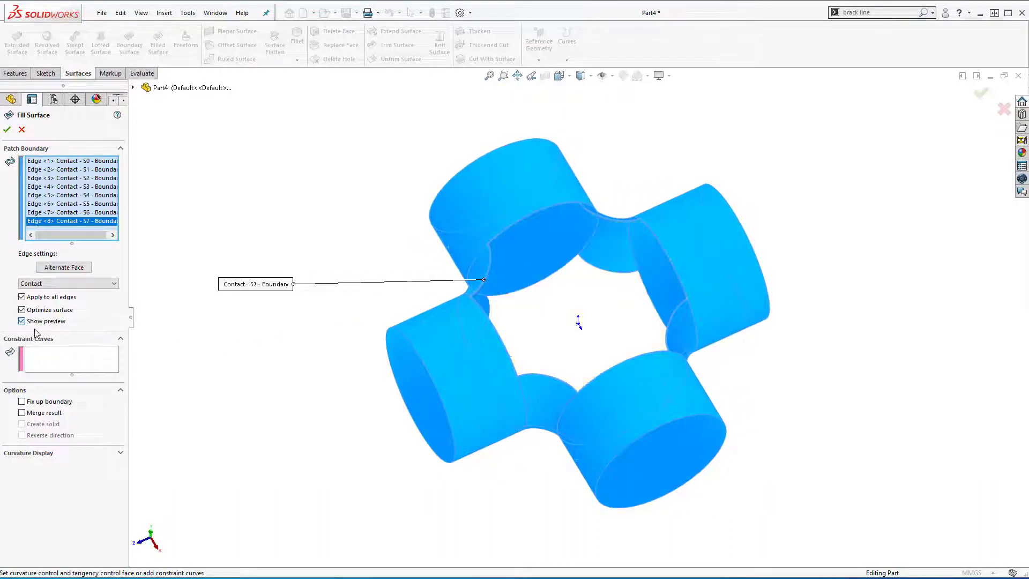
pyautogui.click(21, 321)
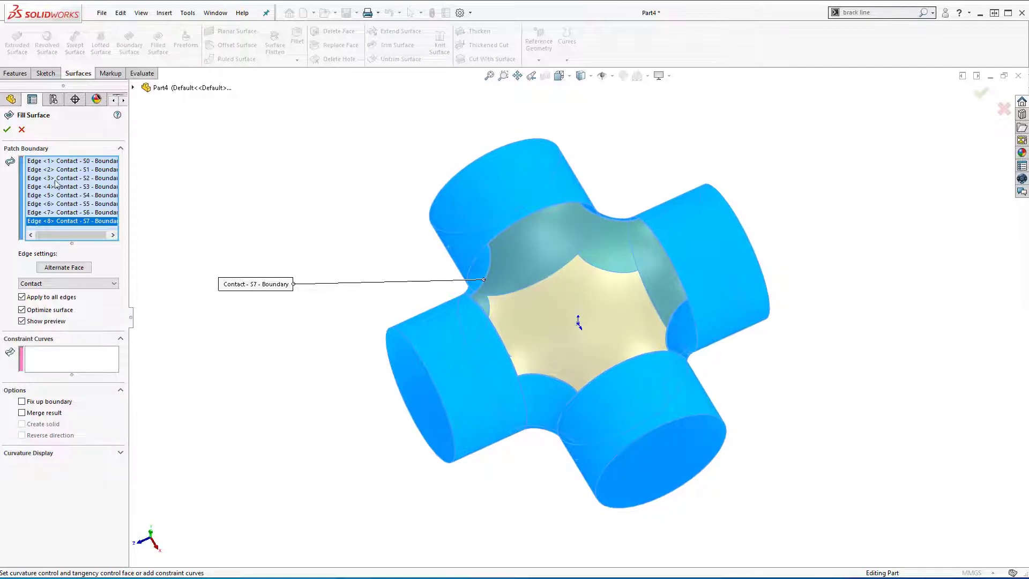
pyautogui.click(7, 129)
# Turn to the back opening and start a second filled surface from its upper edges
pyautogui.moveTo(506, 362); pyautogui.dragTo(563, 328, button='middle')
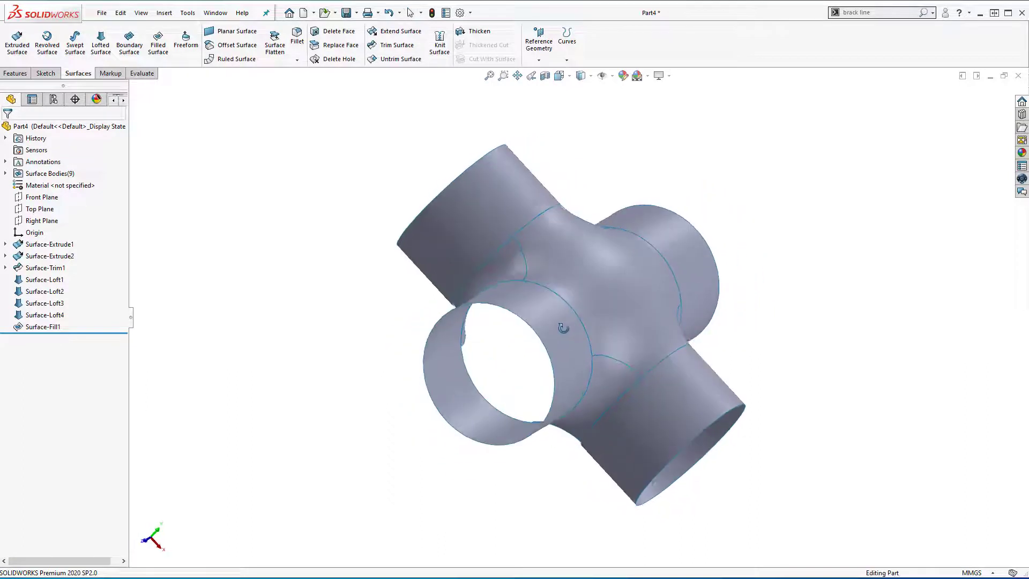
pyautogui.hotkey('ctrl', '5')
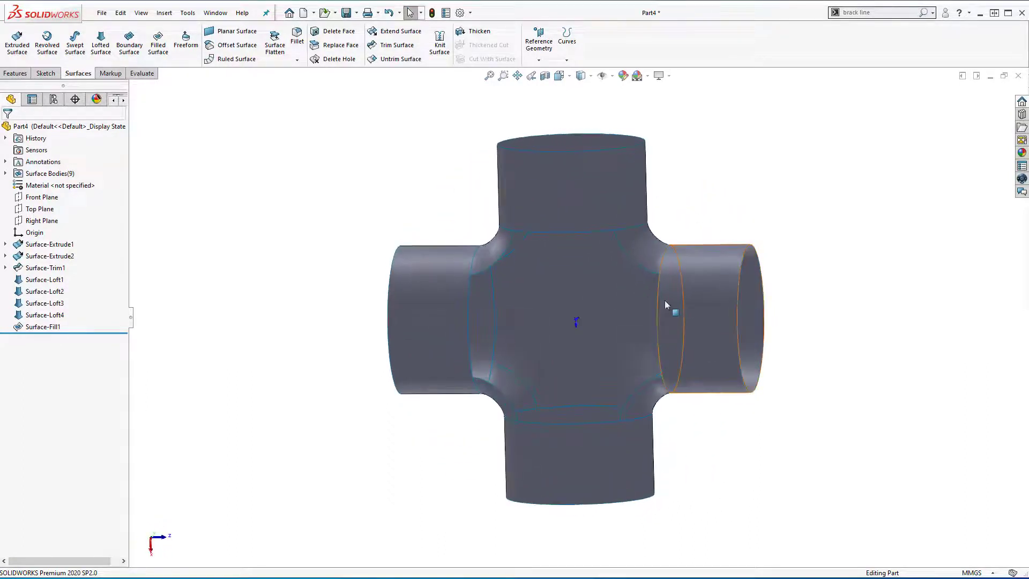
pyautogui.moveTo(665, 301)
pyautogui.mouseDown(button='middle')
pyautogui.moveTo(679, 294)
pyautogui.moveTo(670, 289)
pyautogui.mouseUp(button='middle')
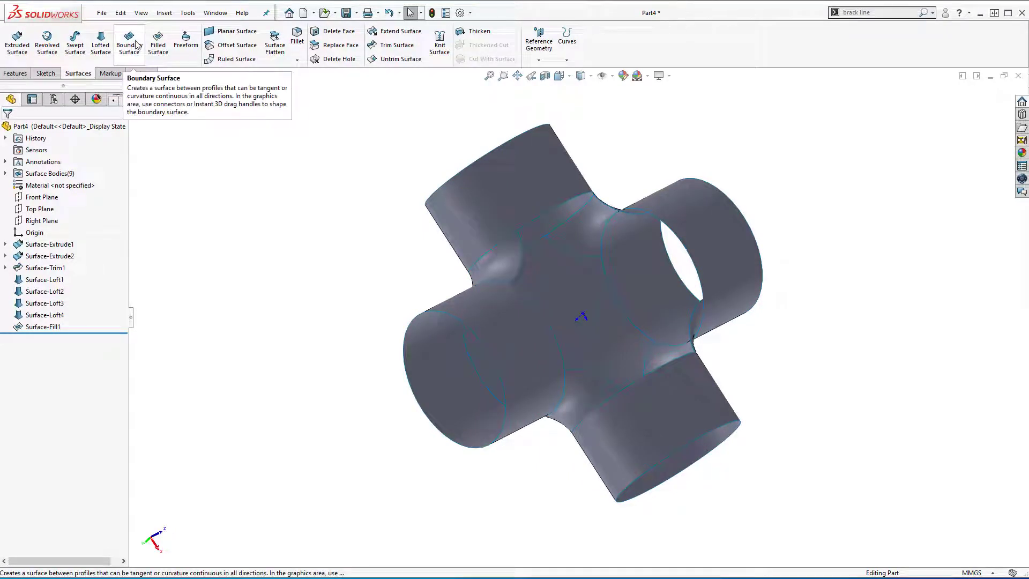
pyautogui.click(158, 42)
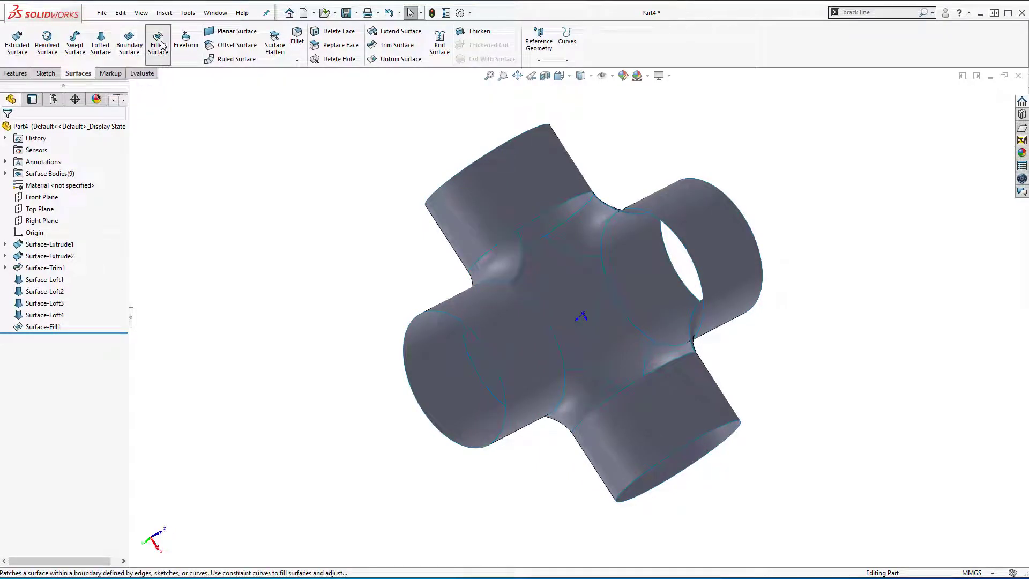
pyautogui.click(570, 206)
pyautogui.click(618, 208)
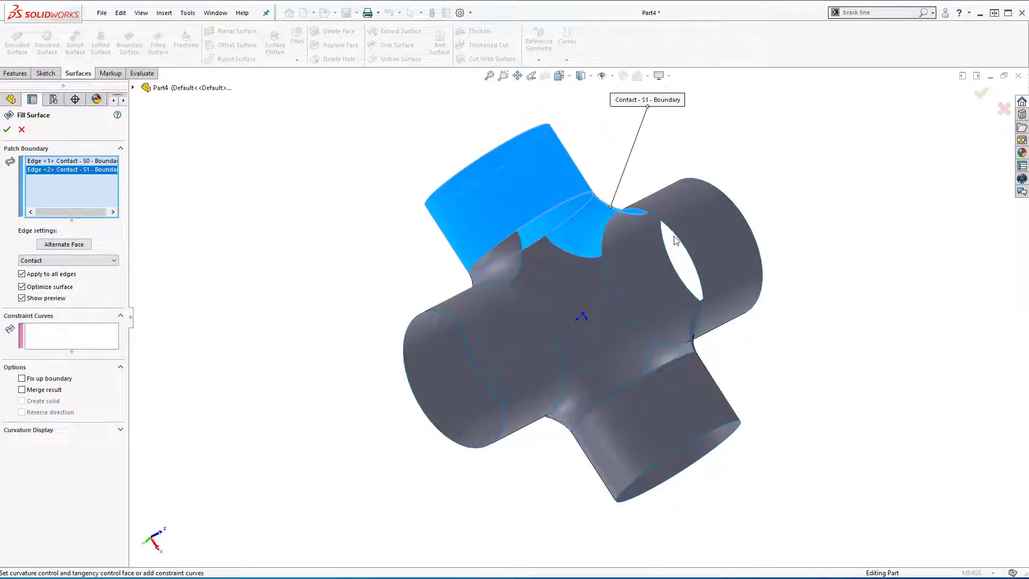
pyautogui.click(681, 244)
# Add the remaining boundary edges to close the loop and create Surface-Fill2
pyautogui.click(696, 317)
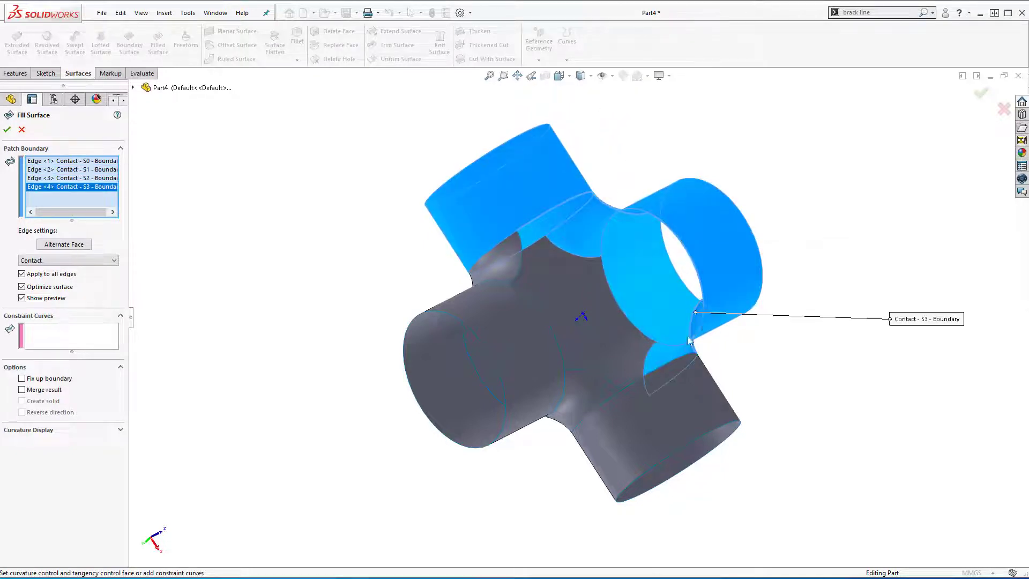
pyautogui.click(606, 383)
pyautogui.click(608, 382)
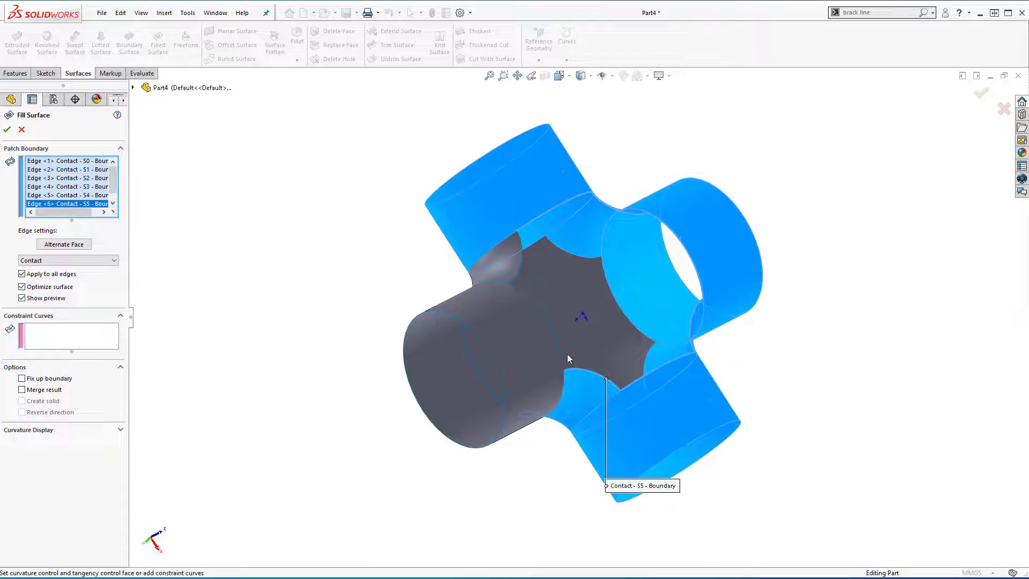
pyautogui.click(558, 346)
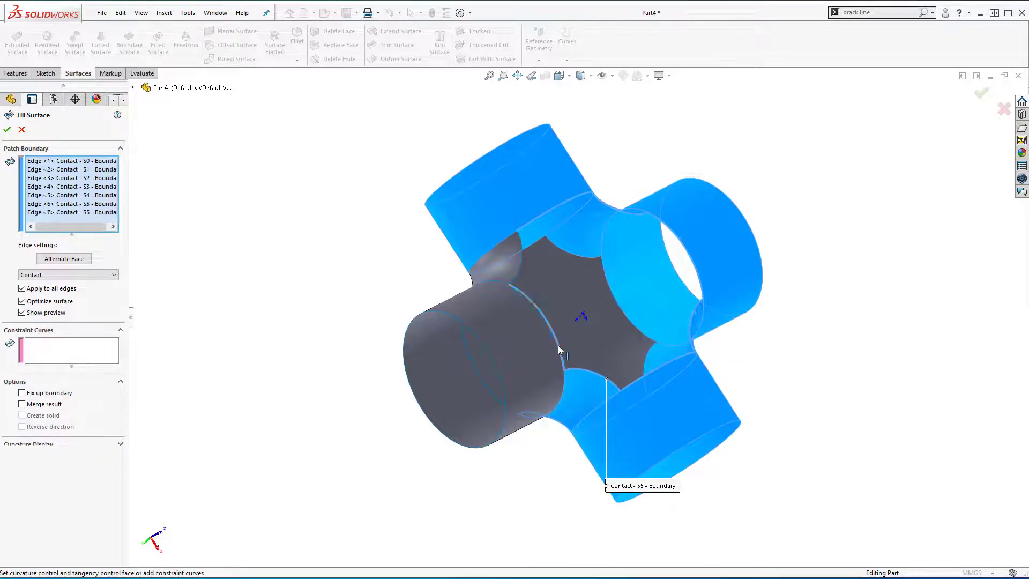
pyautogui.click(518, 262)
pyautogui.moveTo(626, 300)
pyautogui.mouseDown(button='middle')
pyautogui.moveTo(617, 316)
pyautogui.moveTo(637, 293)
pyautogui.moveTo(629, 307)
pyautogui.mouseUp(button='middle')
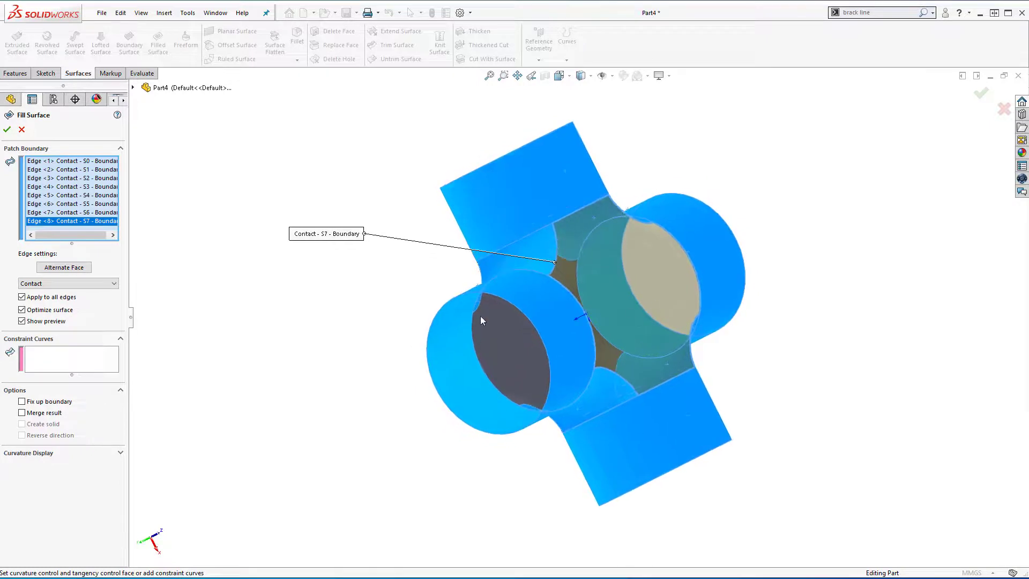
pyautogui.click(7, 129)
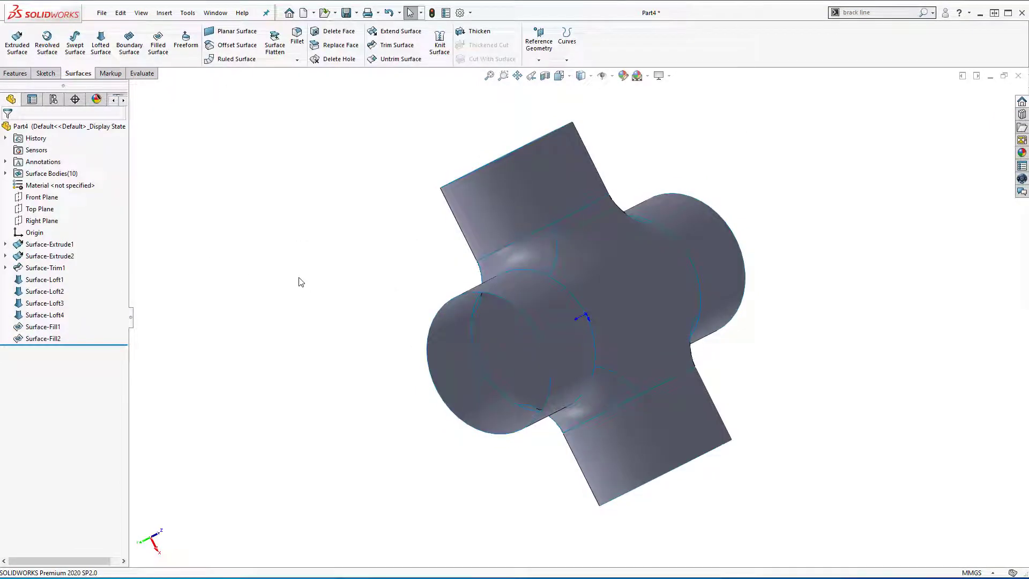
# Inspect the upper and front cylinder extrusions, then orbit to a frontal view
pyautogui.click(527, 219)
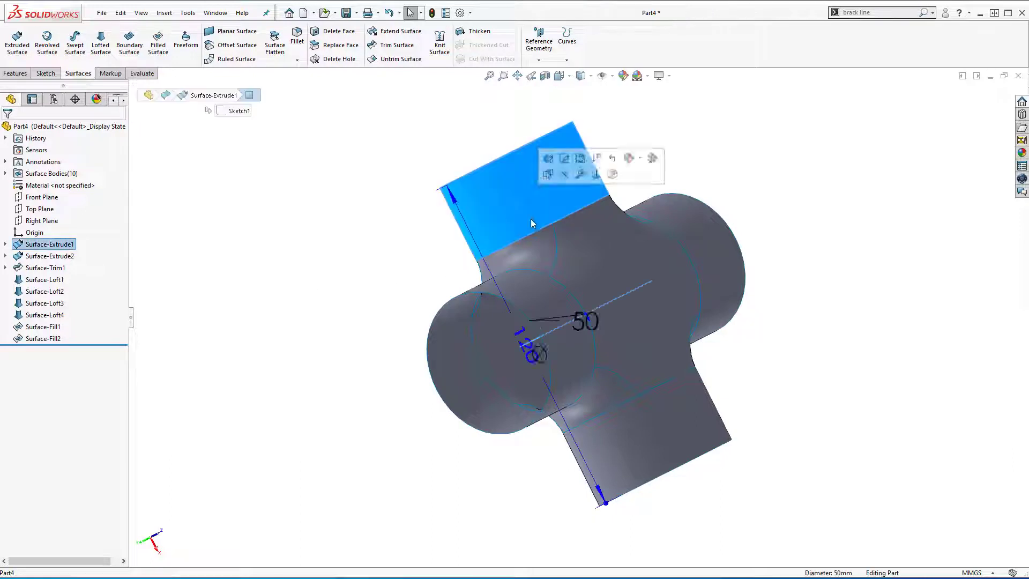
pyautogui.click(531, 309)
pyautogui.moveTo(609, 300); pyautogui.dragTo(517, 330, button='middle')
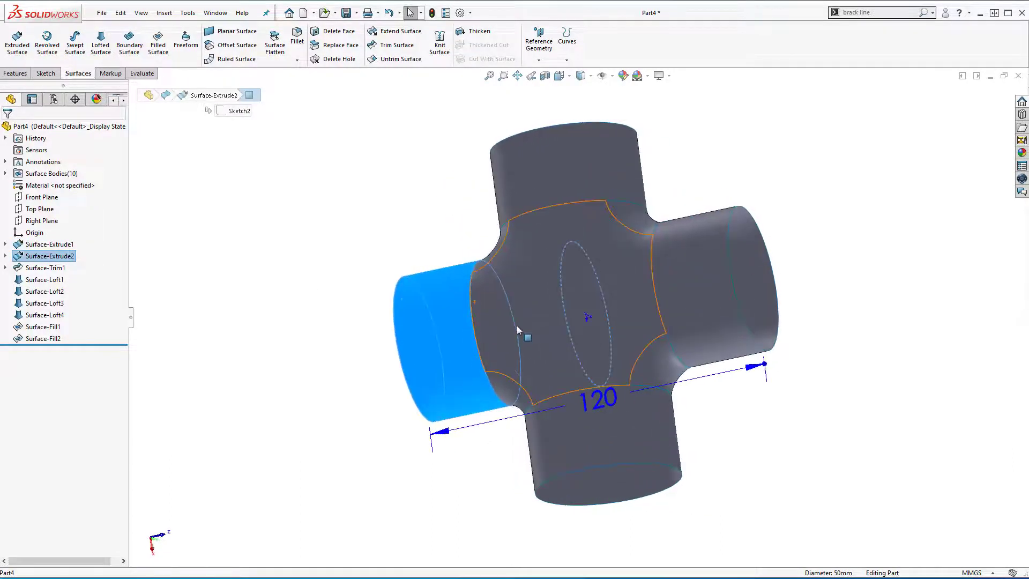
pyautogui.click(406, 220)
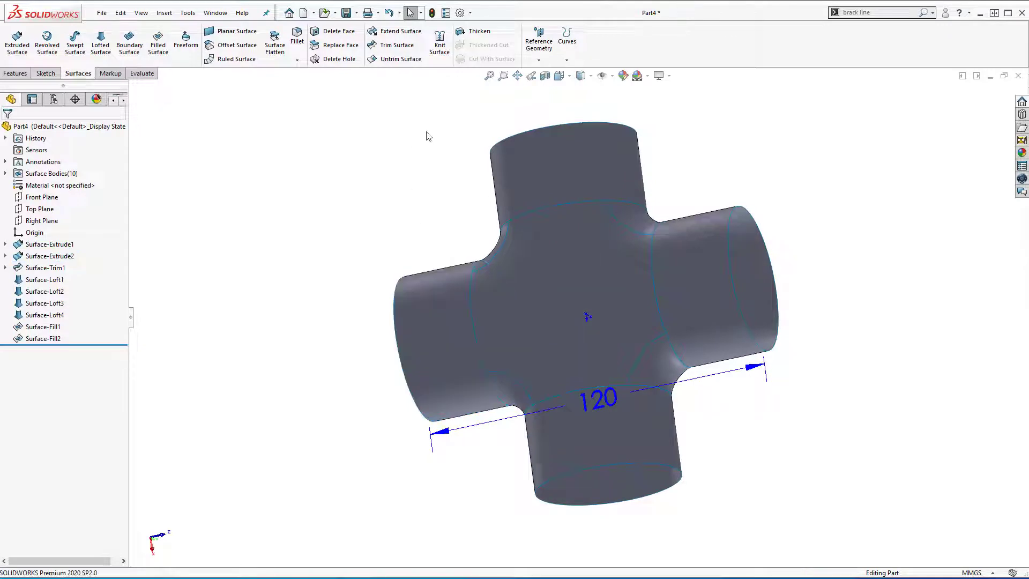
# Knit all ten surface bodies into Surface-Knit1 and bring up Thicken
pyautogui.click(439, 45)
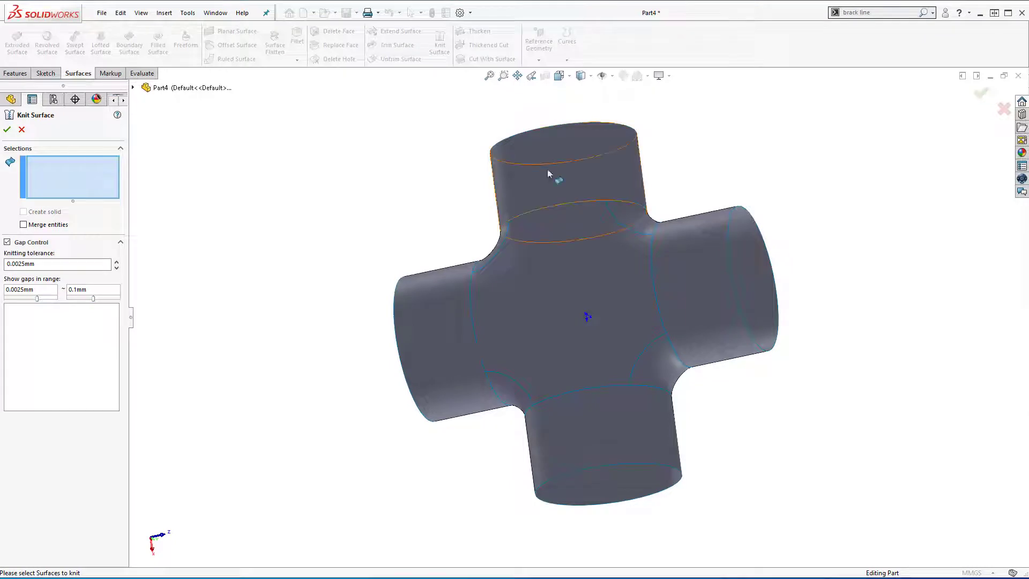
pyautogui.moveTo(799, 102); pyautogui.dragTo(343, 515)
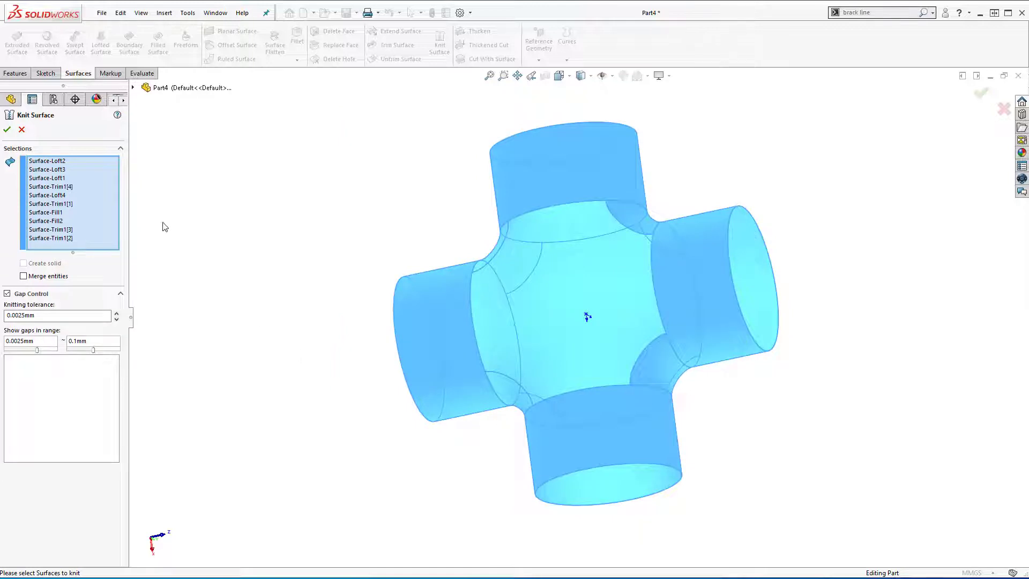
pyautogui.click(6, 130)
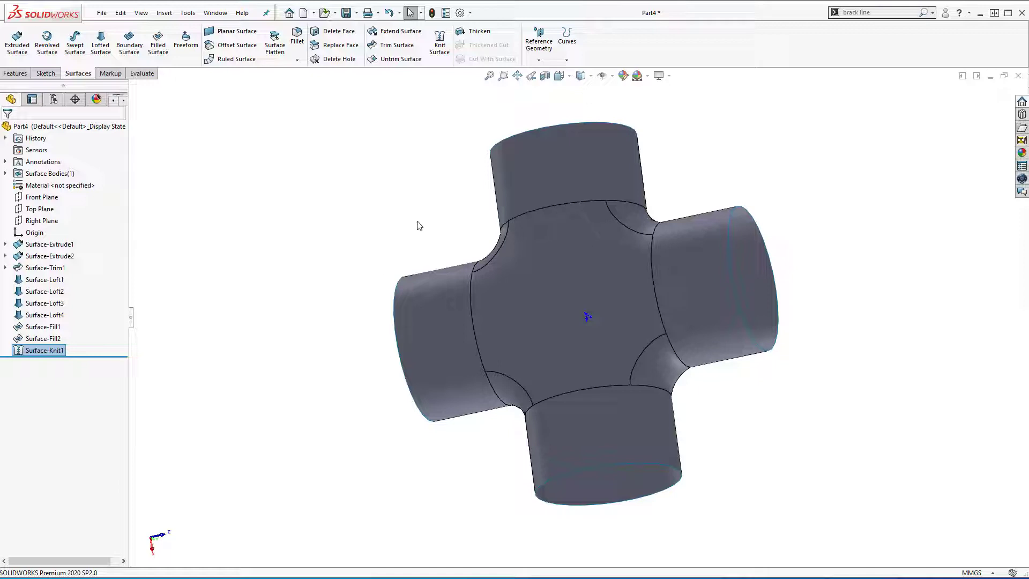
pyautogui.click(476, 34)
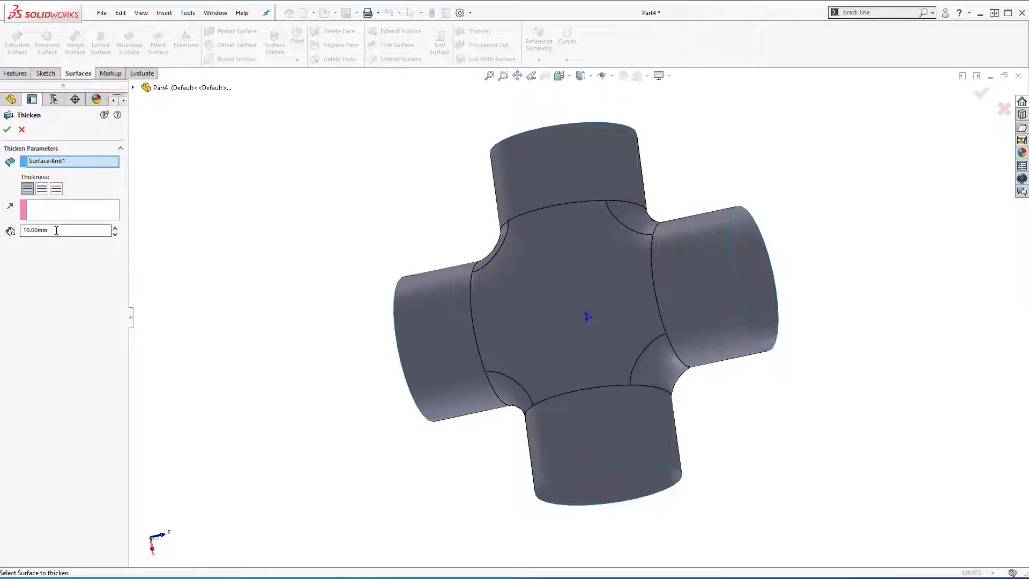
# Thicken Surface-Knit1 by 1 mm into solid Thicken1 and view it isometrically
pyautogui.moveTo(54, 230); pyautogui.dragTo(8, 229)
pyautogui.write('1')
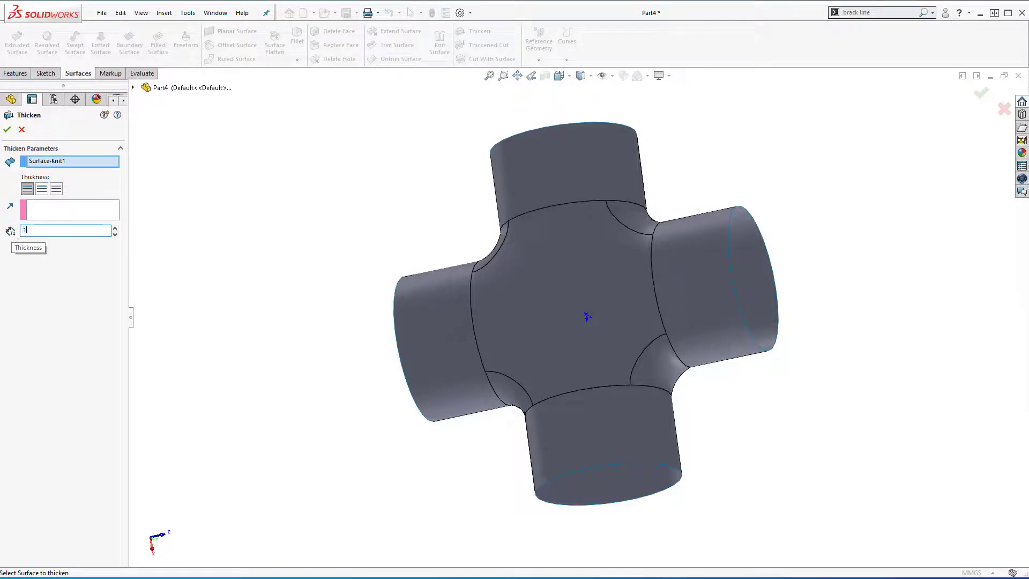
pyautogui.press('Return')
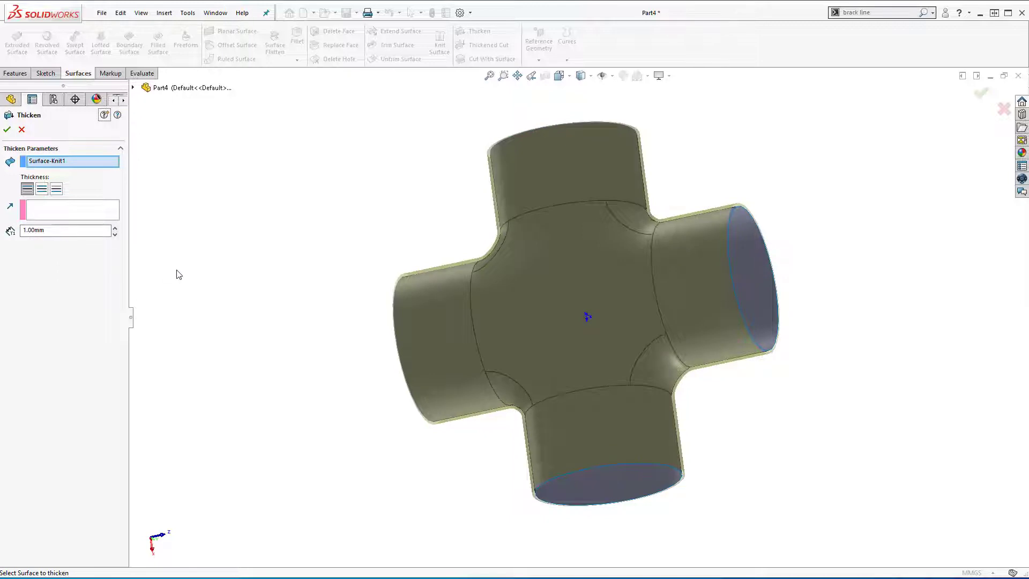
pyautogui.click(7, 129)
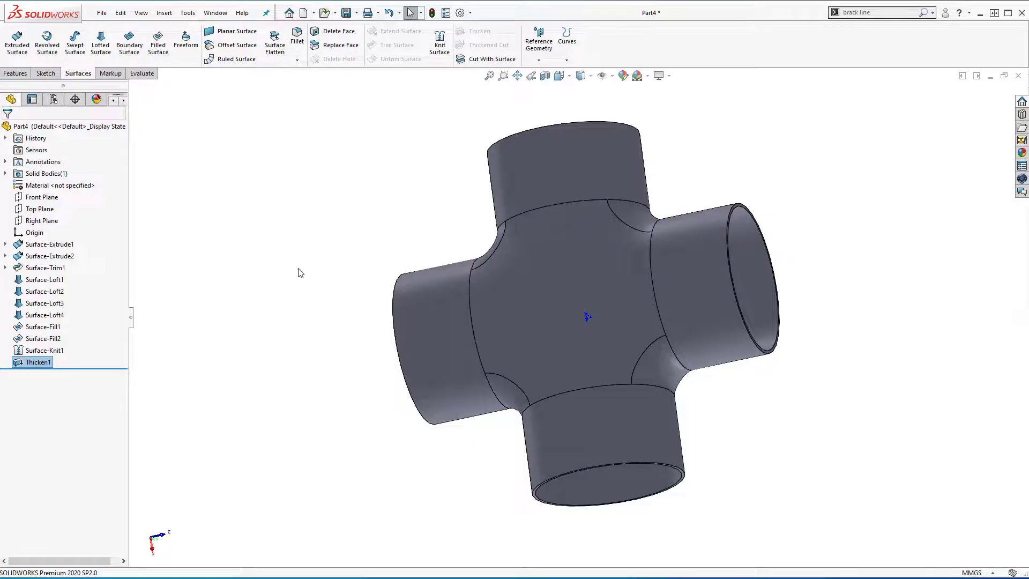
pyautogui.click(559, 76)
pyautogui.click(625, 106)
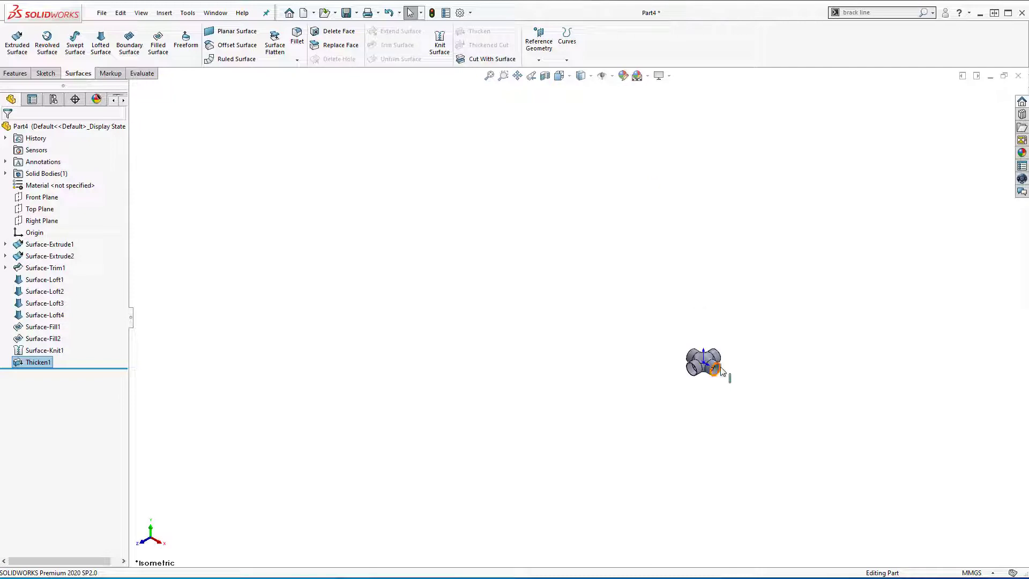
# Edit Sketch3 under Surface-Extrude2, change its Ø50 diameter to 25 mm, and exit to rebuild
pyautogui.scroll(-10, 714, 369)
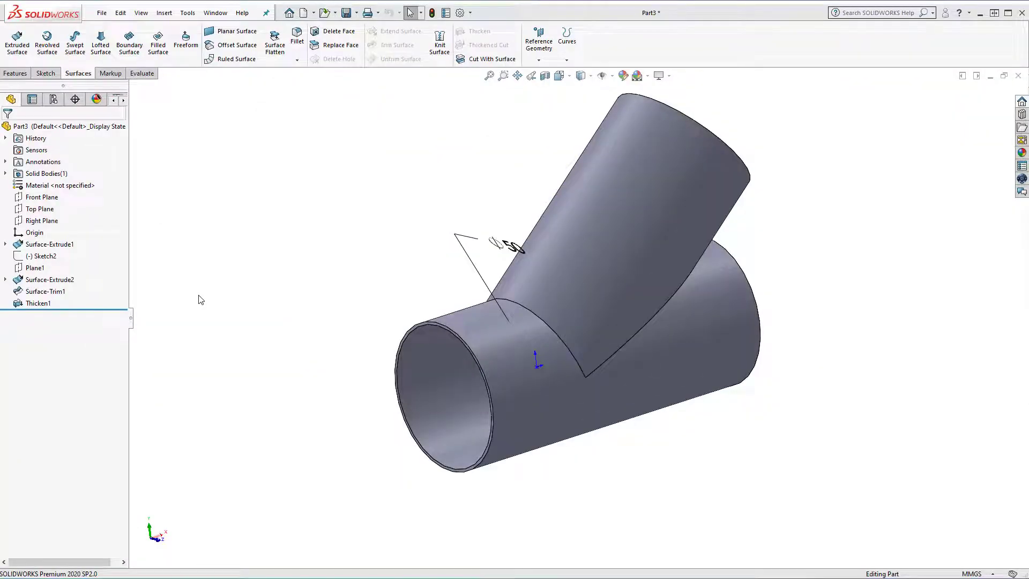
pyautogui.click(6, 279)
pyautogui.rightClick(48, 296)
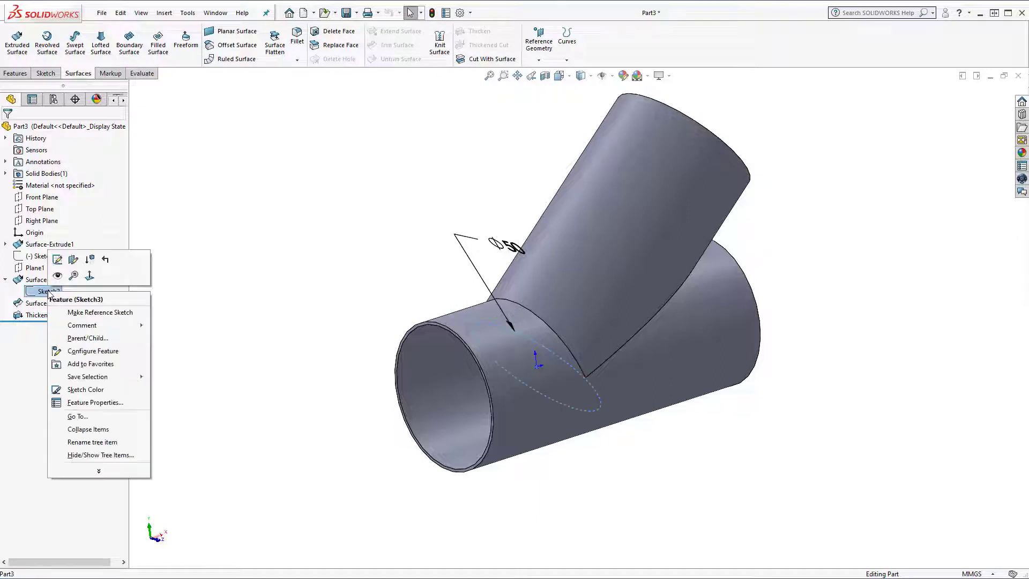
pyautogui.click(60, 261)
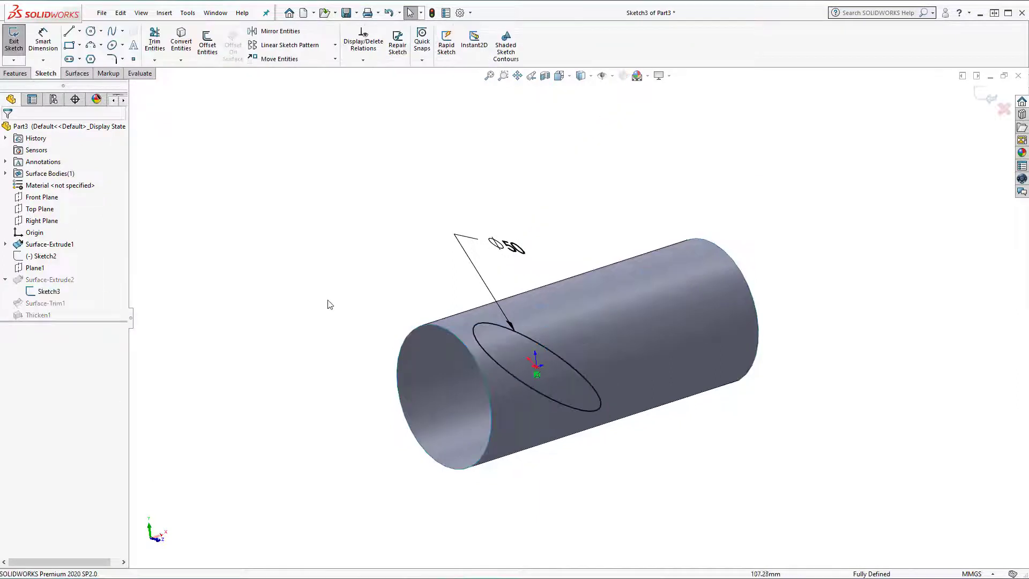
pyautogui.doubleClick(511, 247)
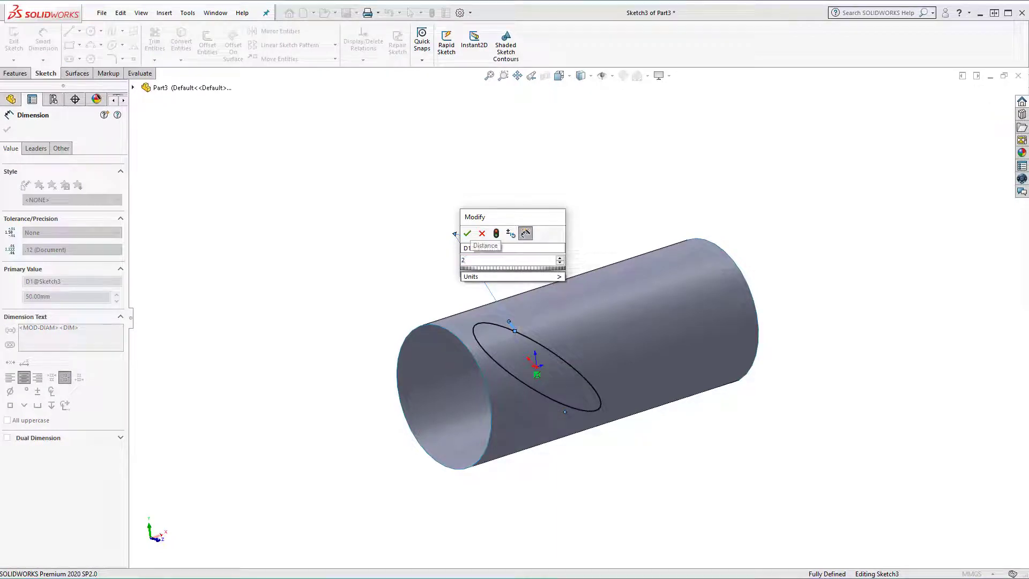
pyautogui.write('25')
pyautogui.click(467, 234)
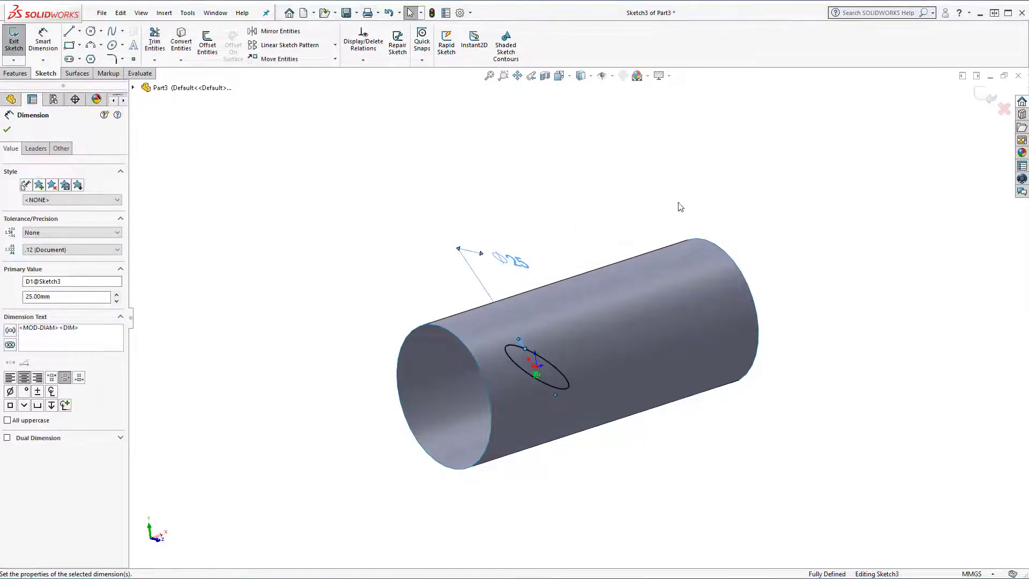
pyautogui.click(989, 98)
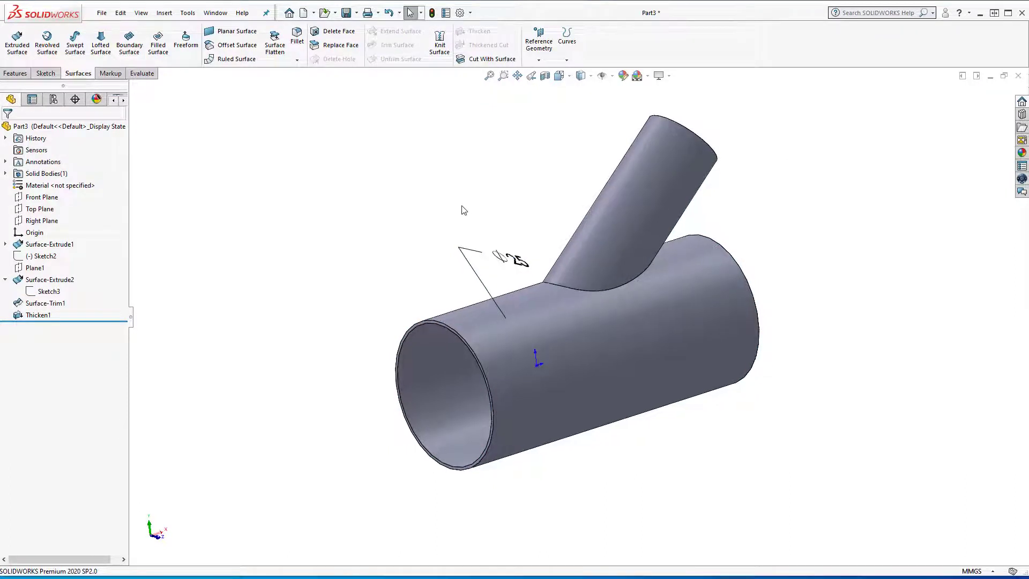
# Inspect the branch junction, then delete the Thicken1 feature
pyautogui.click(120, 12)
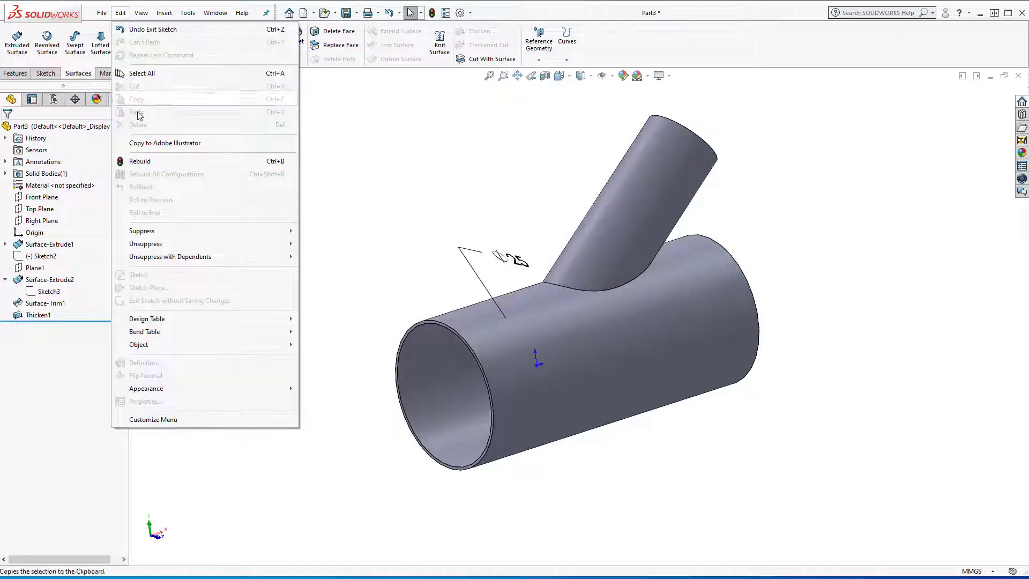
pyautogui.click(385, 231)
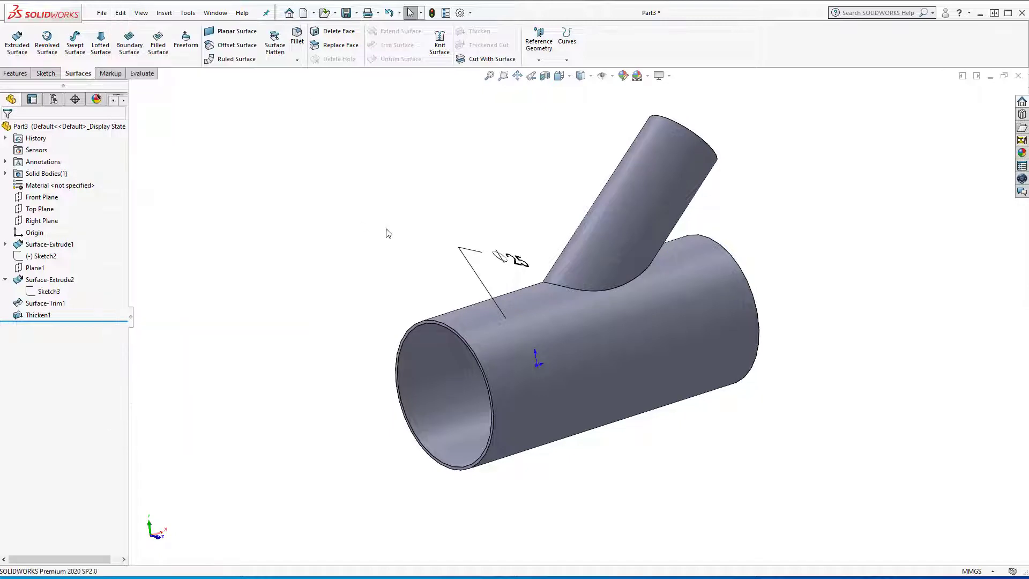
pyautogui.moveTo(510, 365)
pyautogui.mouseDown(button='middle')
pyautogui.moveTo(563, 364)
pyautogui.moveTo(507, 349)
pyautogui.mouseUp(button='middle')
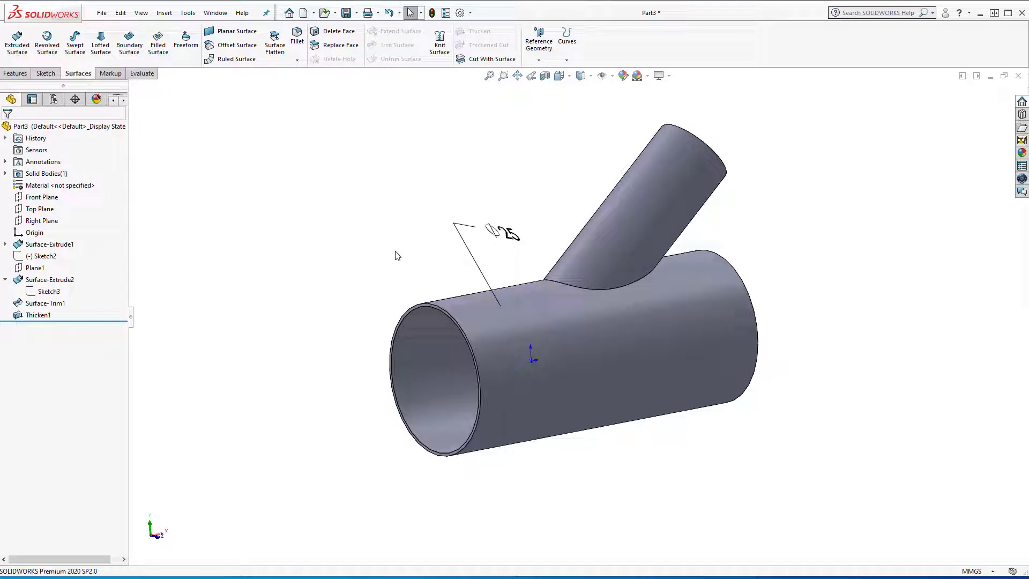
pyautogui.rightClick(42, 316)
pyautogui.click(96, 389)
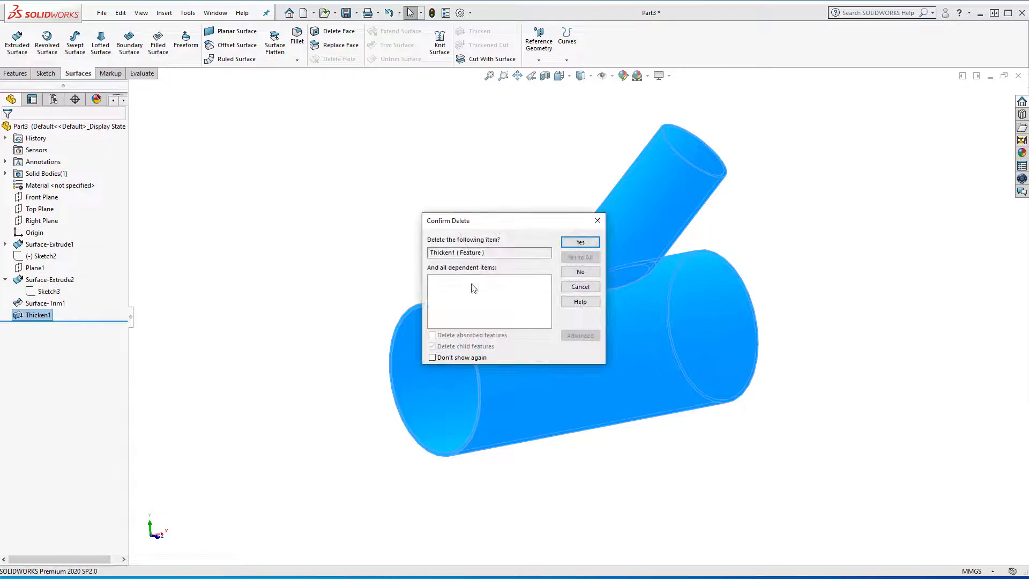
pyautogui.click(570, 250)
# Delete the Surface-Trim1 feature too
pyautogui.rightClick(42, 305)
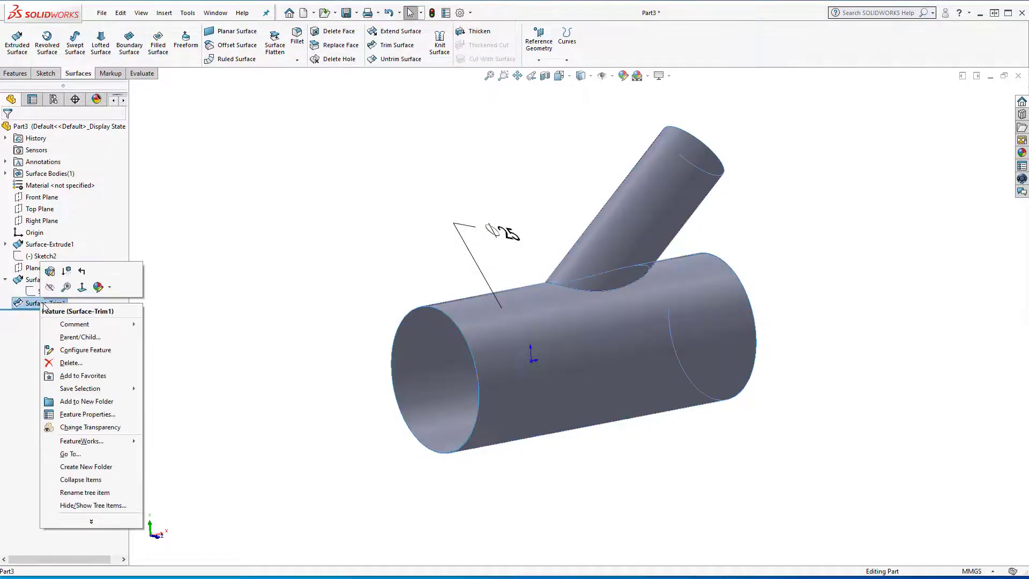
pyautogui.click(83, 363)
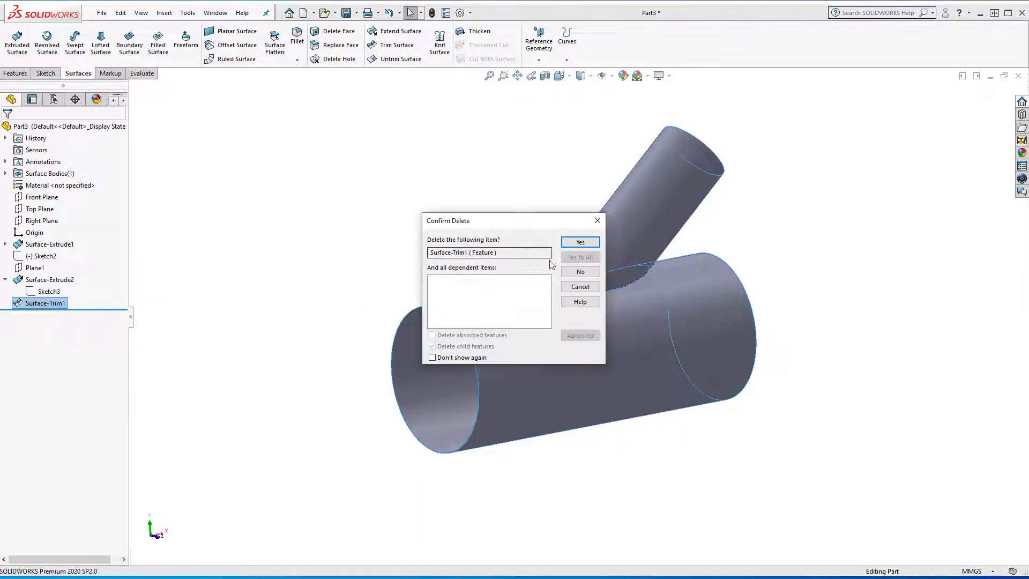
pyautogui.click(580, 242)
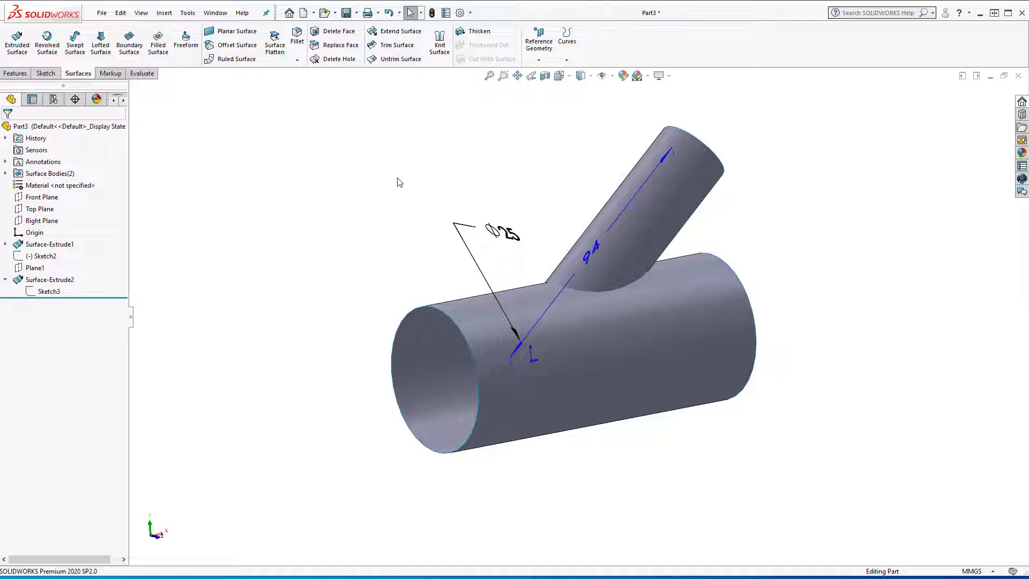
# Offset the Ø25 branch cylinder face 10.00 mm outward to create Surface-Offset1
pyautogui.click(242, 47)
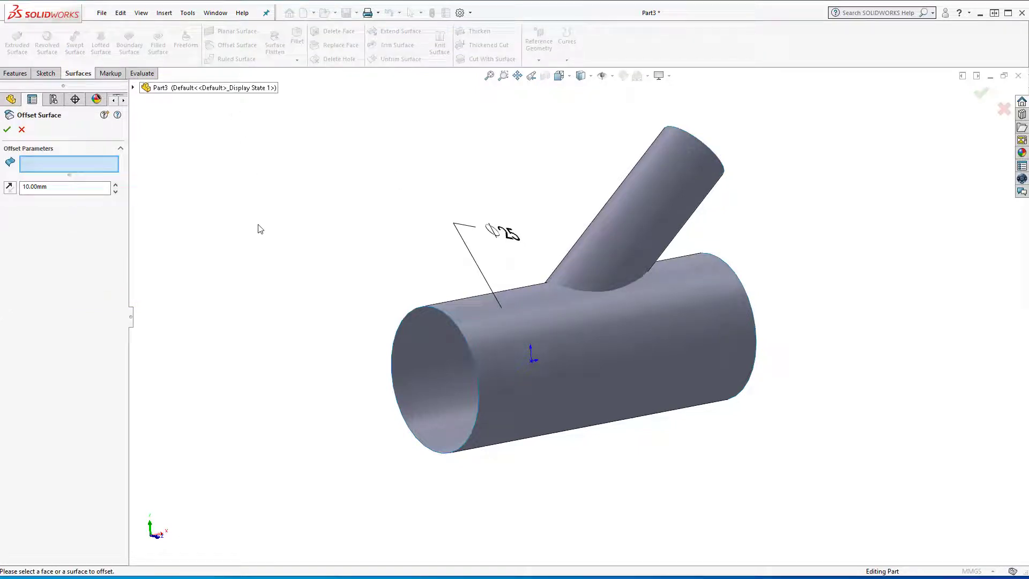
pyautogui.click(634, 242)
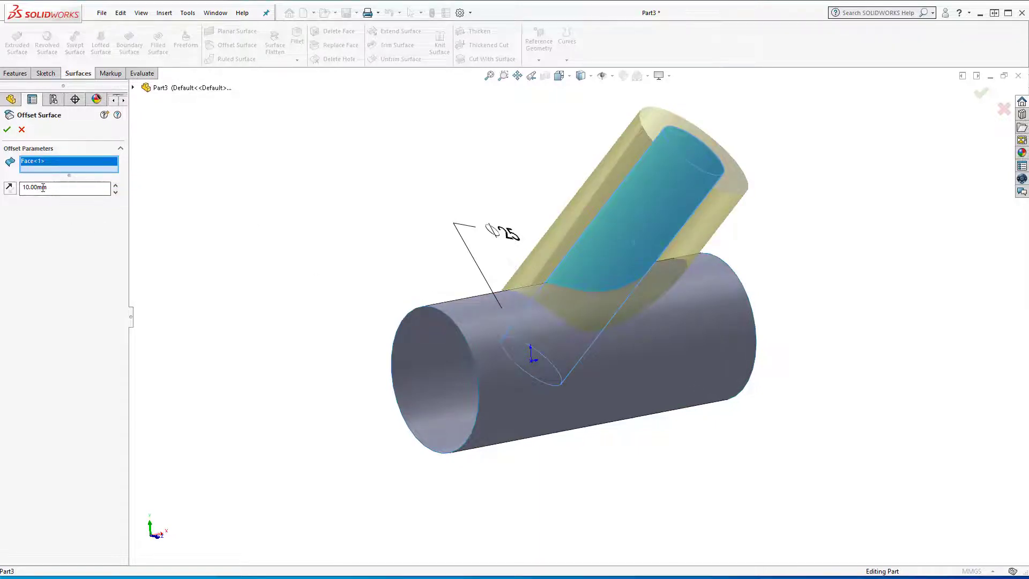
pyautogui.click(9, 190)
pyautogui.click(9, 191)
pyautogui.click(7, 129)
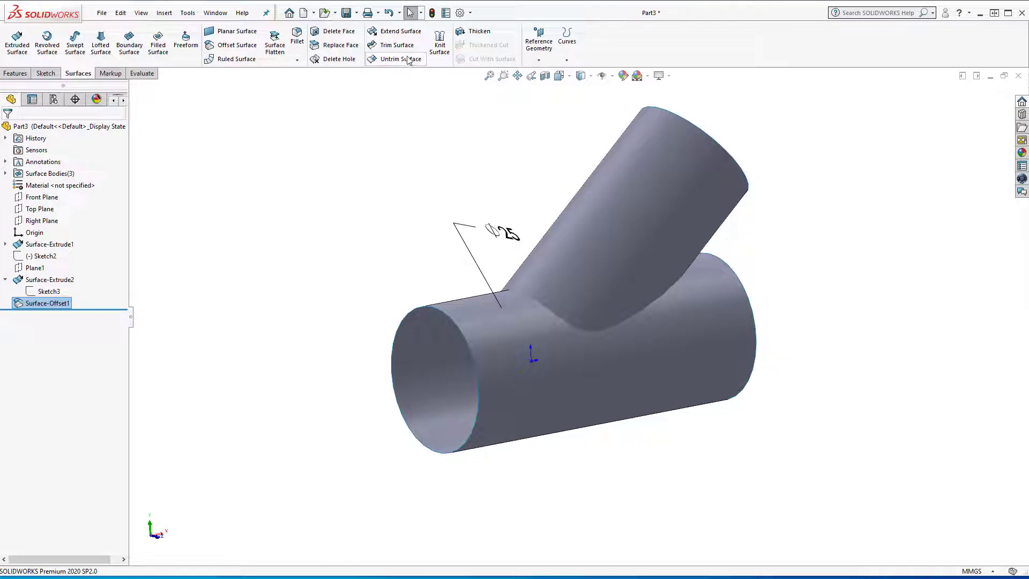
# Trim the main tube using Surface-Offset1 as the tool, keeping the main tube surface
pyautogui.click(397, 45)
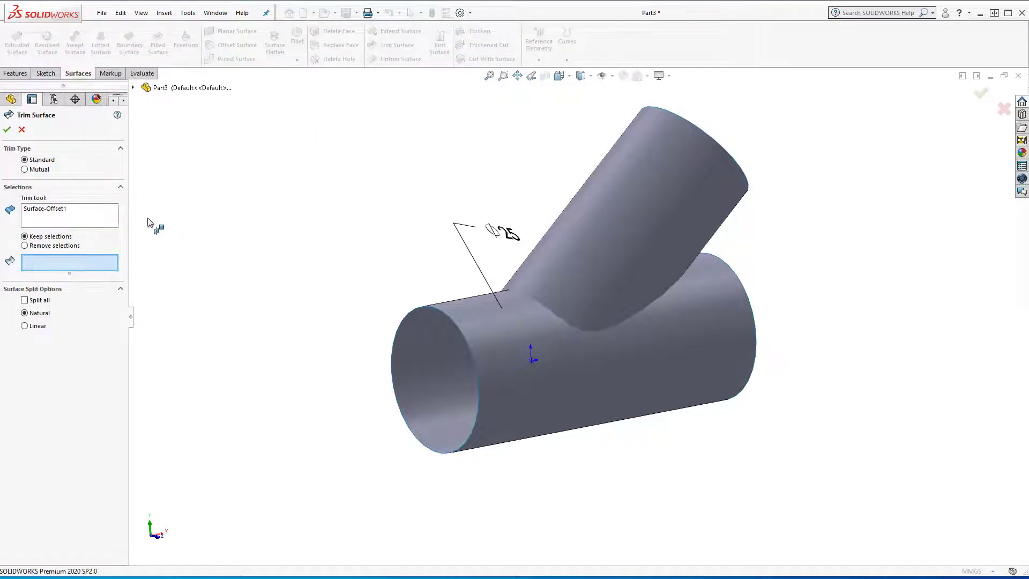
pyautogui.click(57, 214)
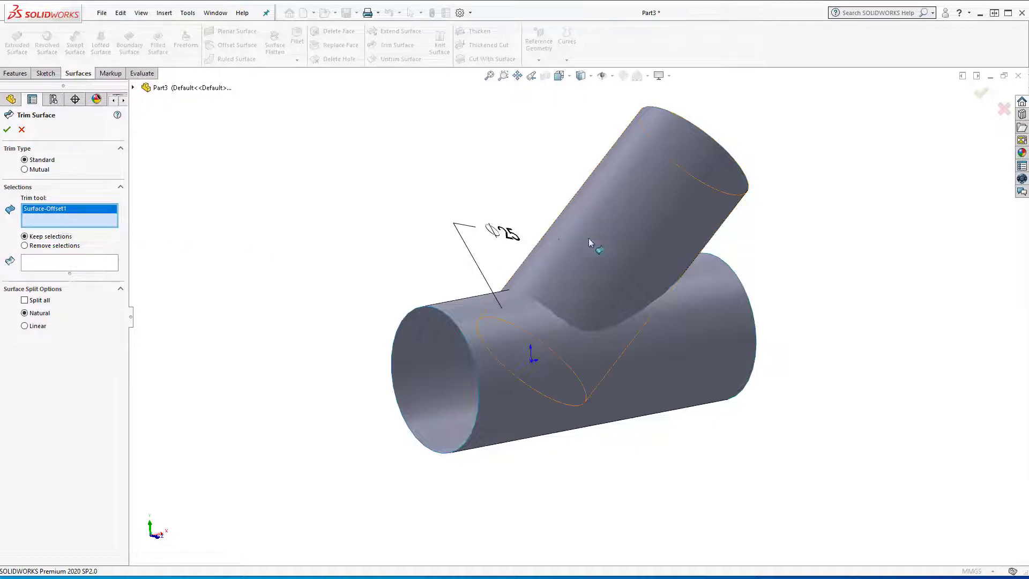
pyautogui.rightClick(510, 231)
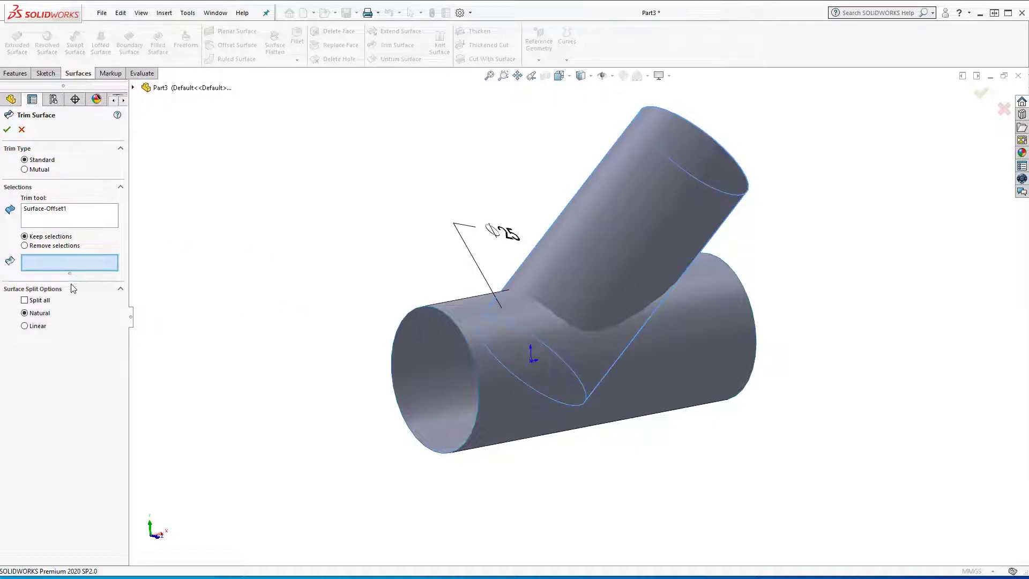
pyautogui.click(526, 381)
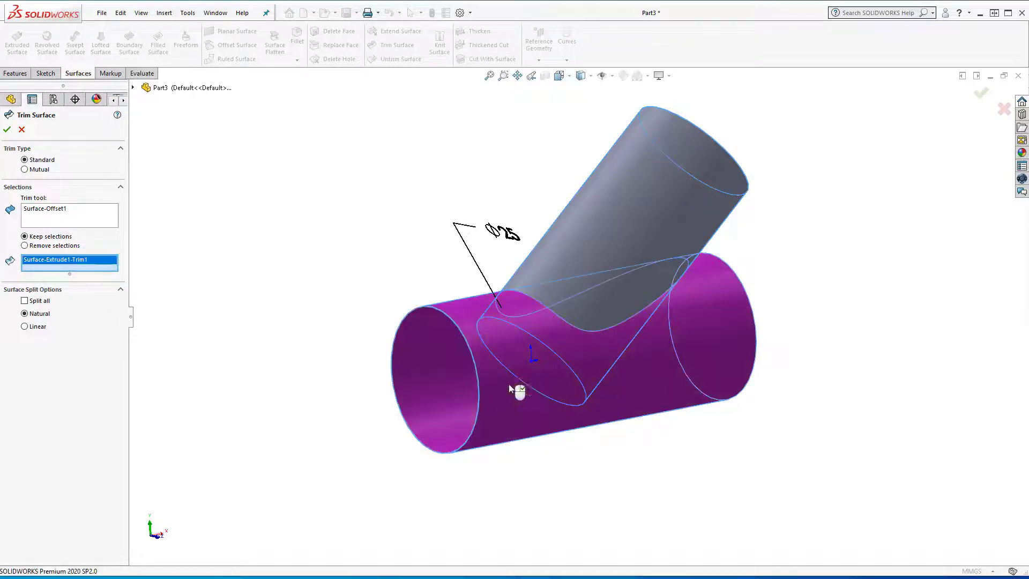
pyautogui.click(8, 130)
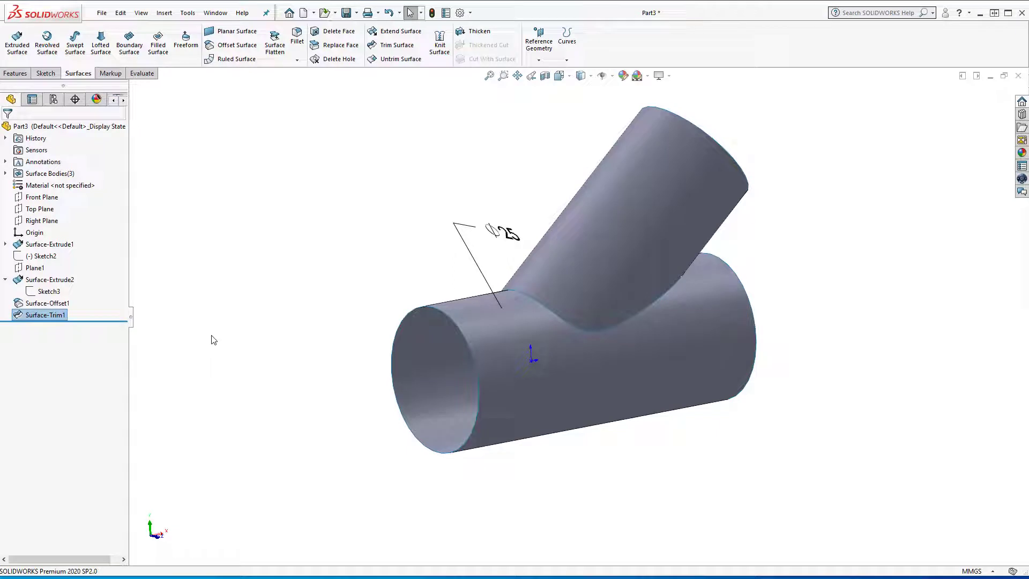
# Hide Surface-Offset1 and view the trimmed opening in the main tube
pyautogui.rightClick(48, 303)
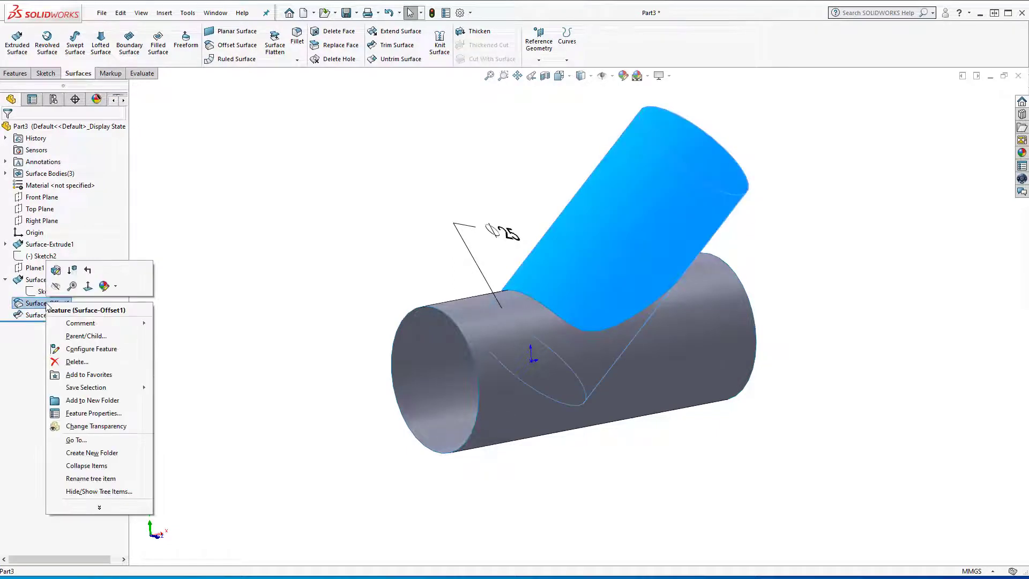
pyautogui.click(56, 288)
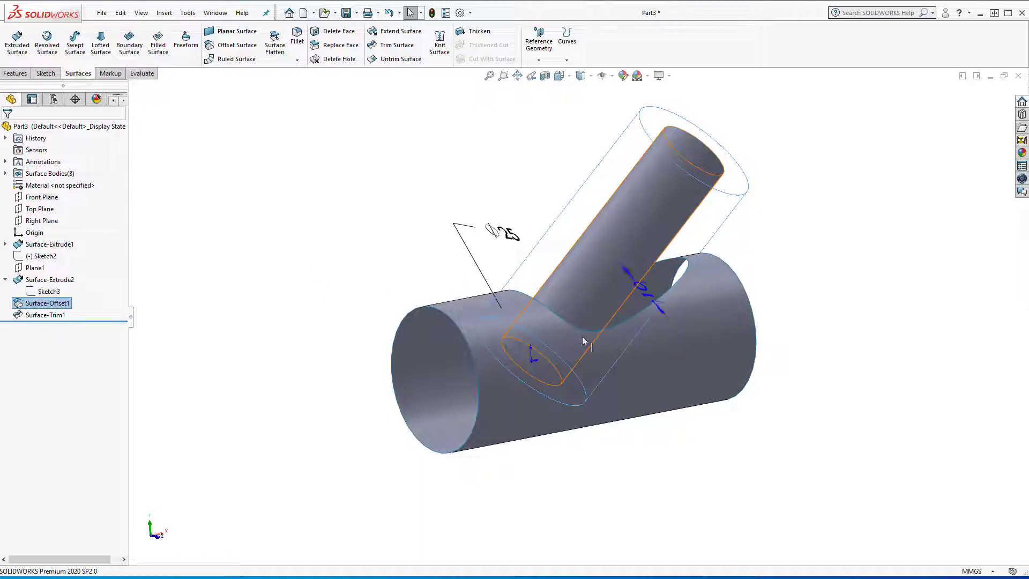
pyautogui.moveTo(552, 347); pyautogui.dragTo(472, 218, button='middle')
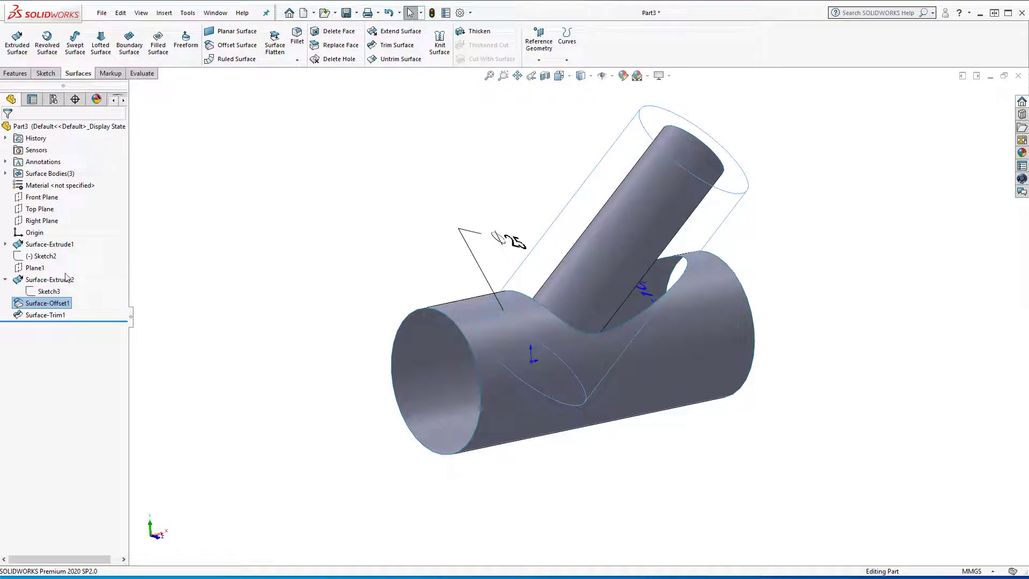
# Create Plane2 offset 80 mm from Plane1 via Insert > Reference Geometry > Plane
pyautogui.click(35, 268)
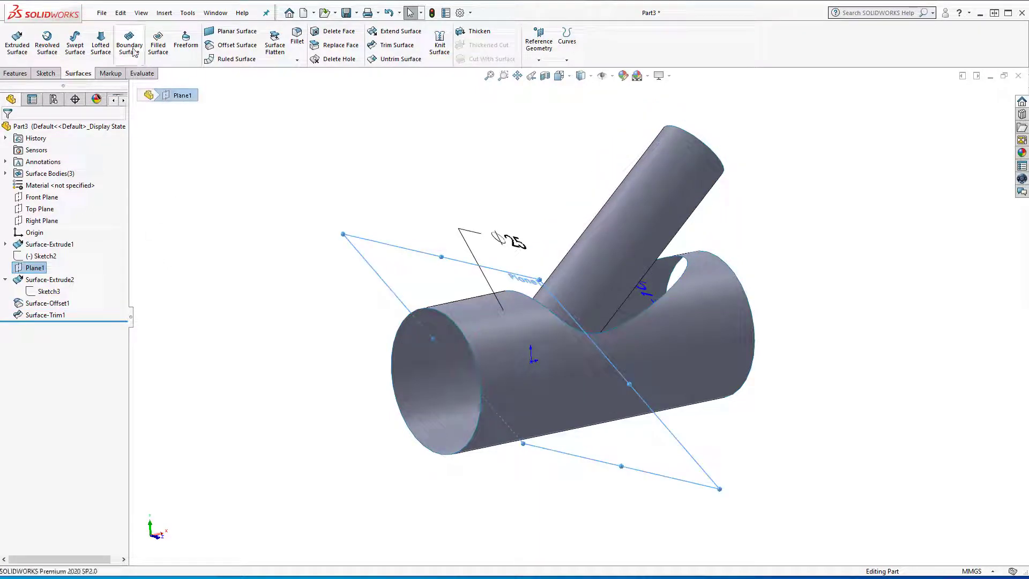
pyautogui.click(164, 13)
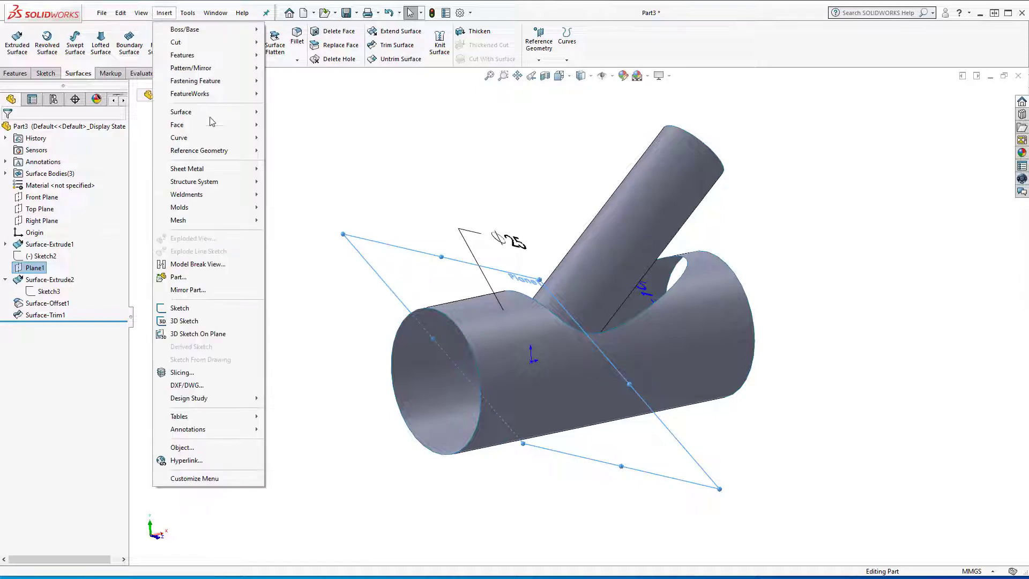
pyautogui.moveTo(217, 154)
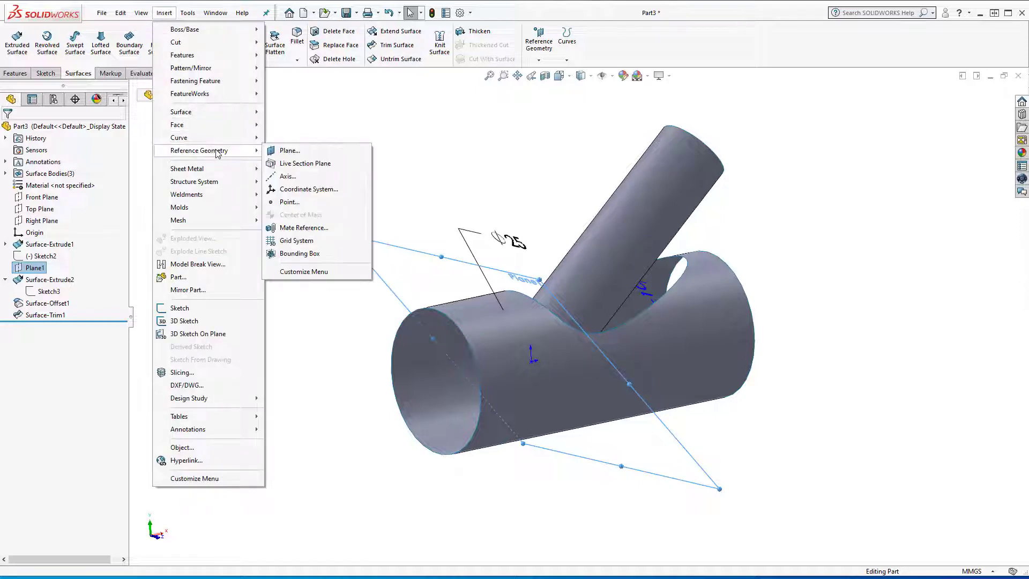
pyautogui.click(290, 151)
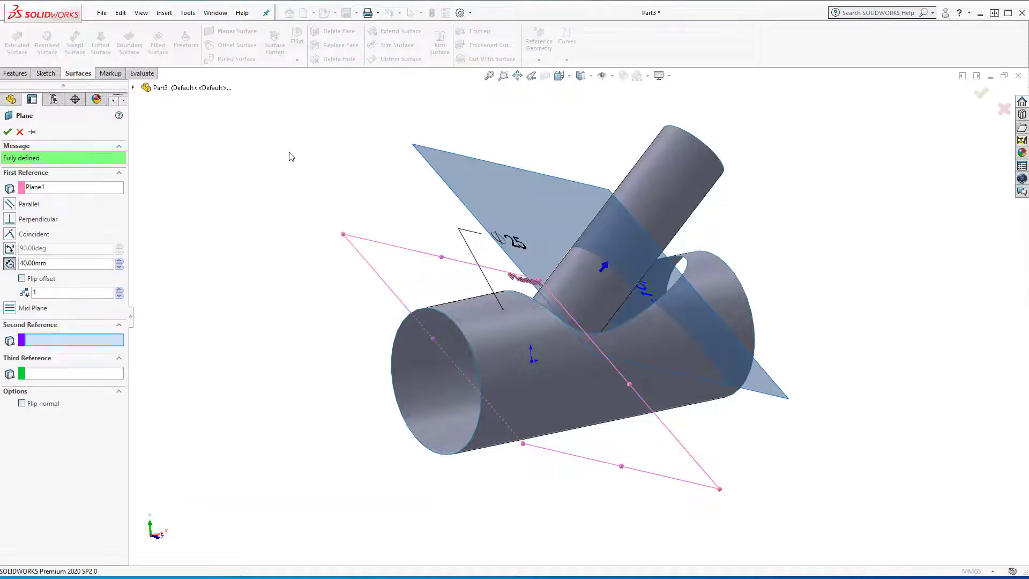
pyautogui.moveTo(516, 420); pyautogui.dragTo(475, 418, button='middle')
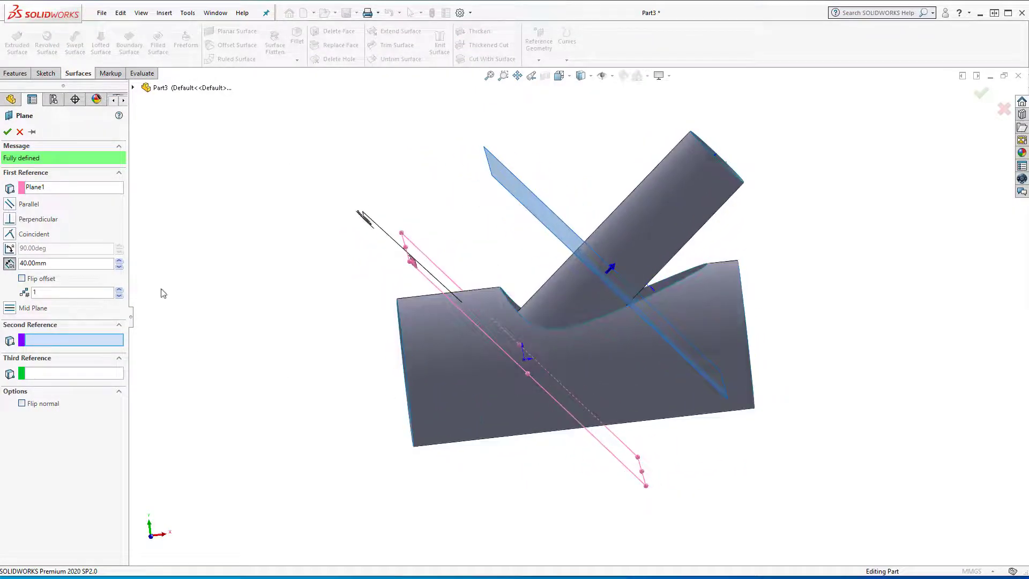
pyautogui.click(120, 261)
pyautogui.click(120, 260)
pyautogui.click(120, 261)
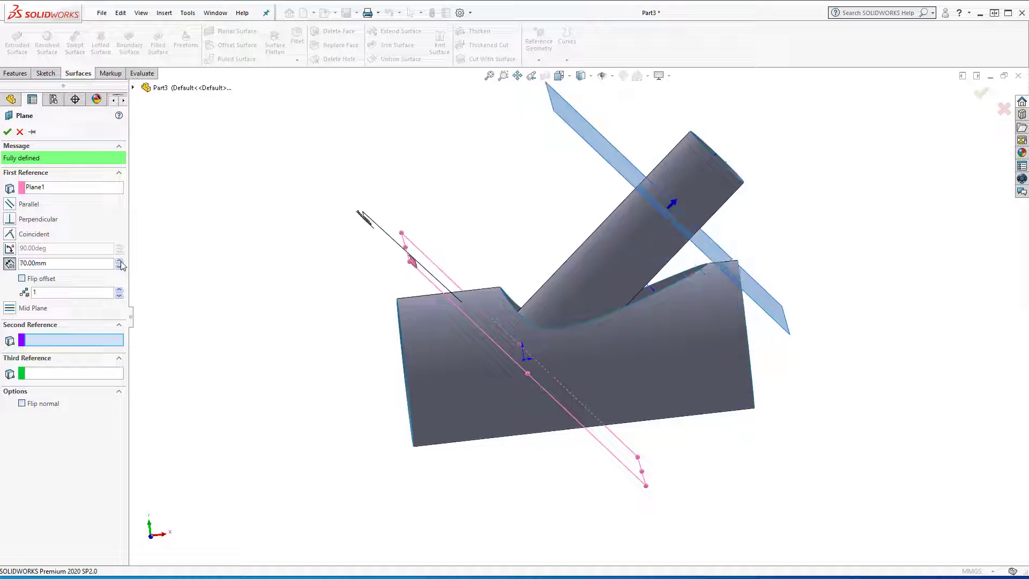
pyautogui.click(120, 261)
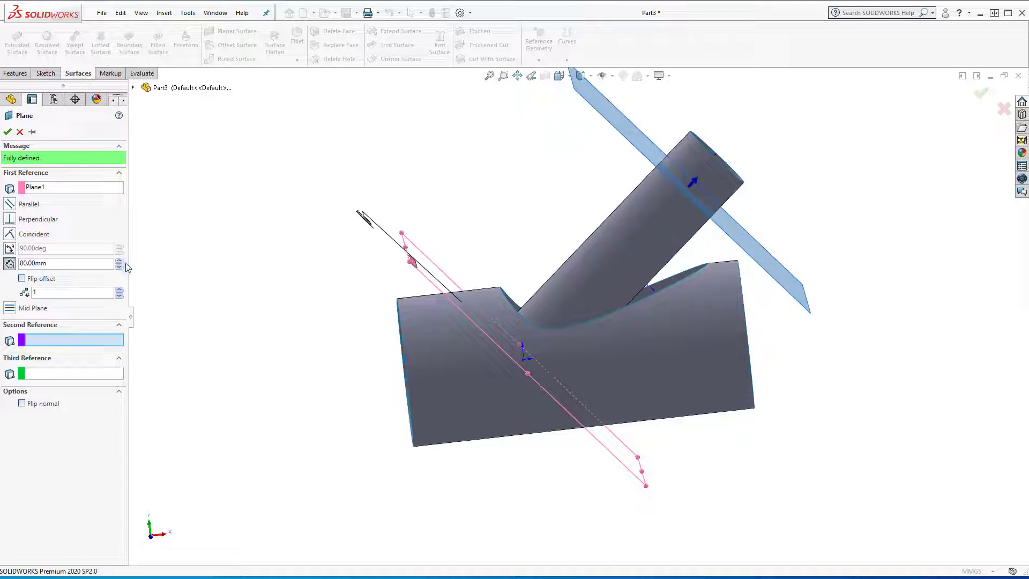
pyautogui.click(8, 131)
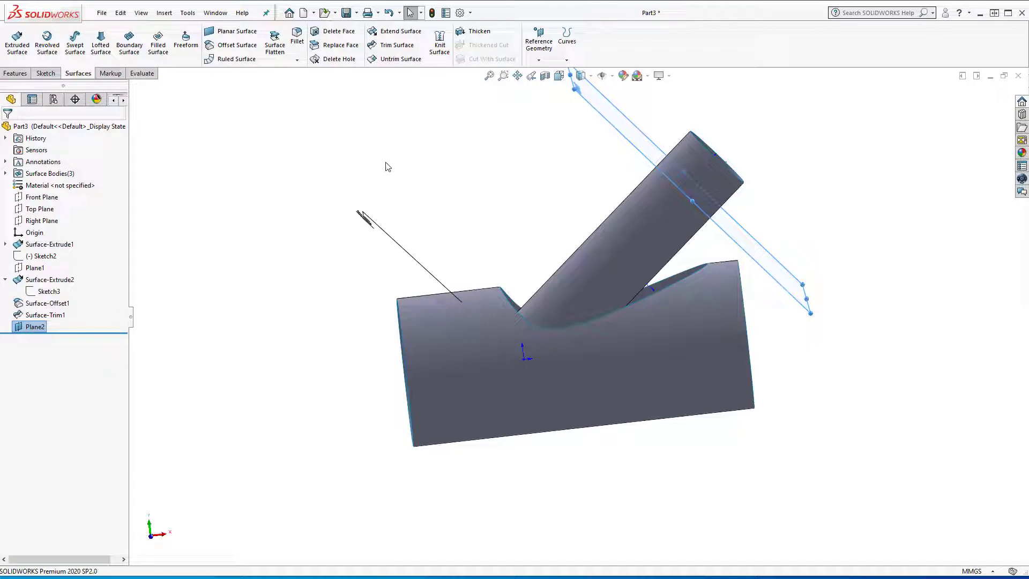
# Trim the branch cylinder at Plane2, keeping only its outer end piece, then hide Plane2
pyautogui.click(399, 45)
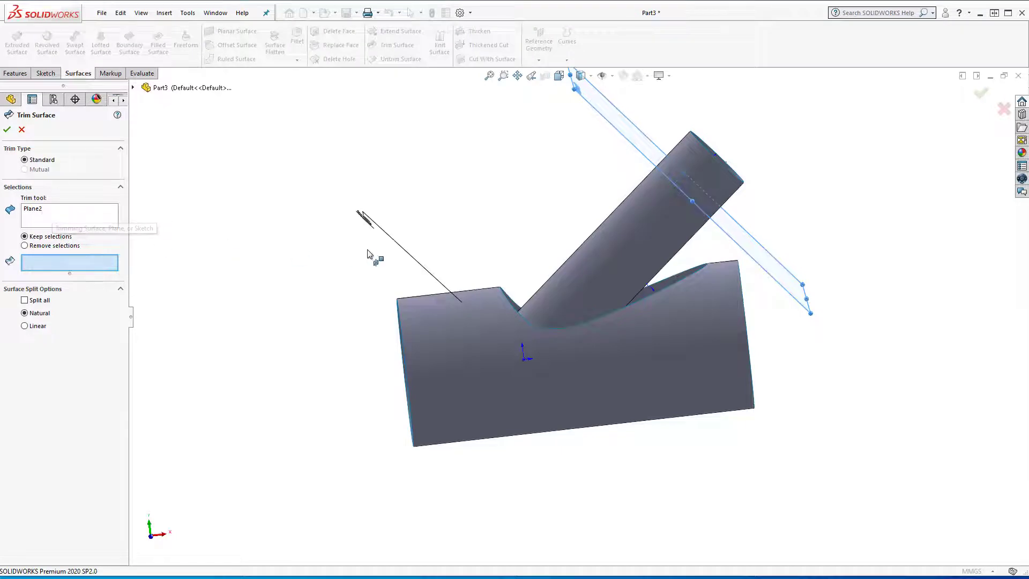
pyautogui.click(711, 175)
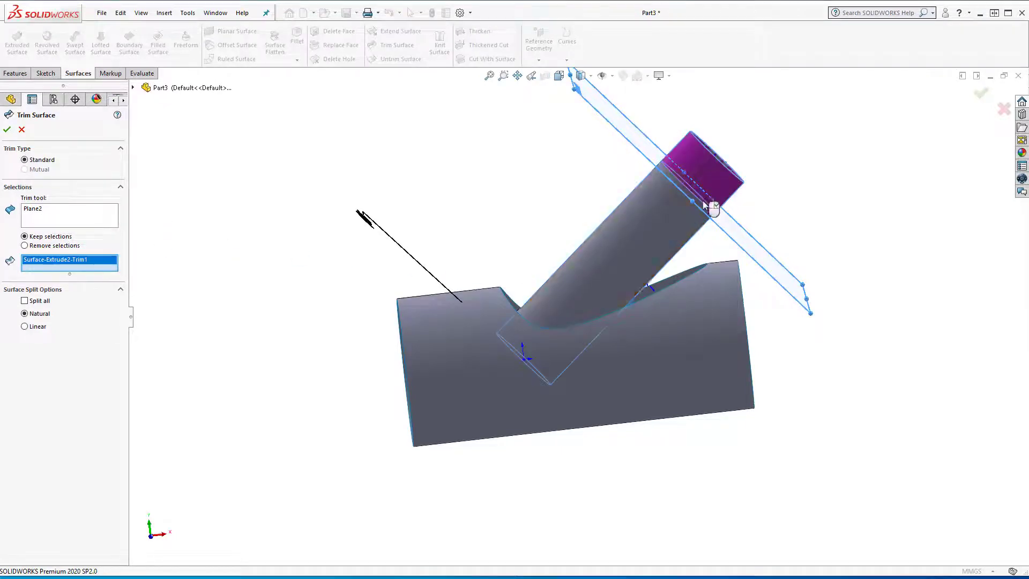
pyautogui.click(7, 130)
pyautogui.moveTo(482, 306); pyautogui.dragTo(536, 351, button='middle')
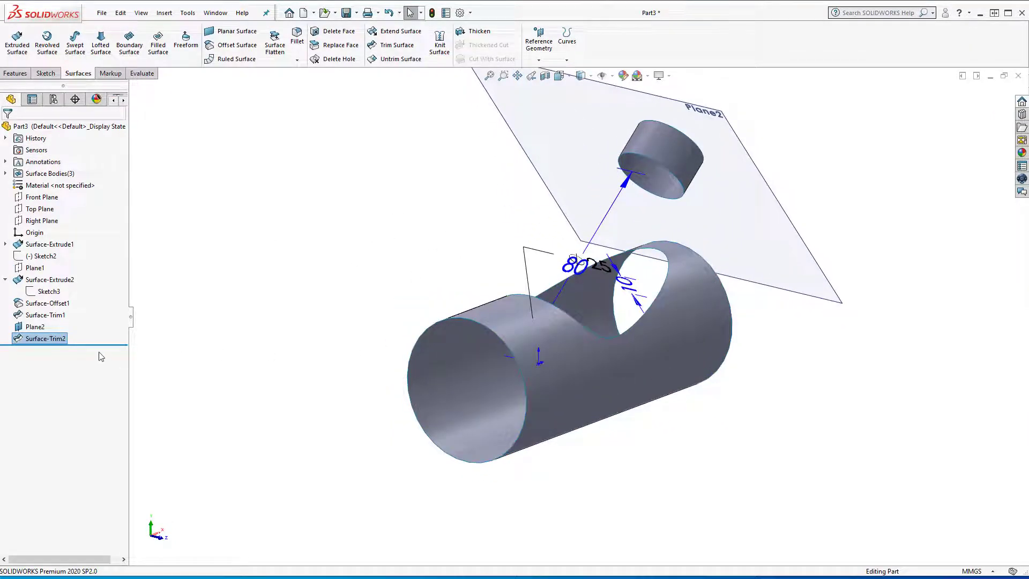
pyautogui.rightClick(34, 328)
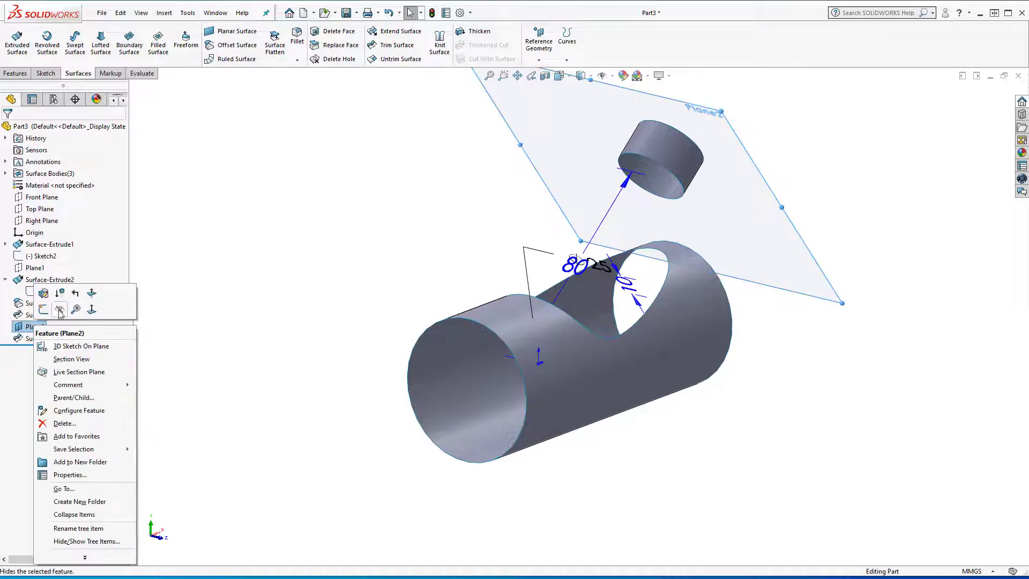
pyautogui.click(96, 312)
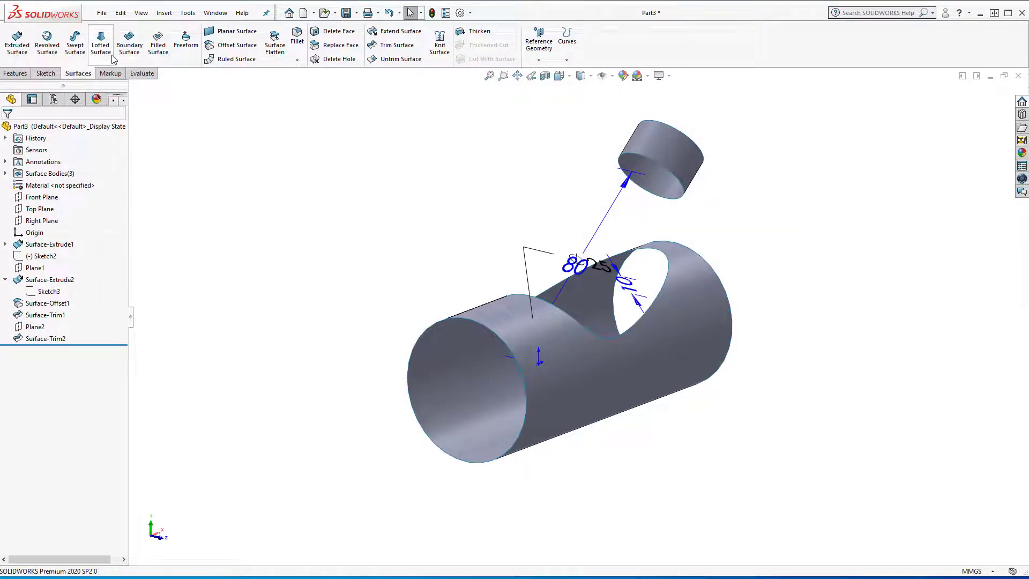
# Loft a surface from the stub's bottom edge to the main tube's hole edge
pyautogui.click(100, 44)
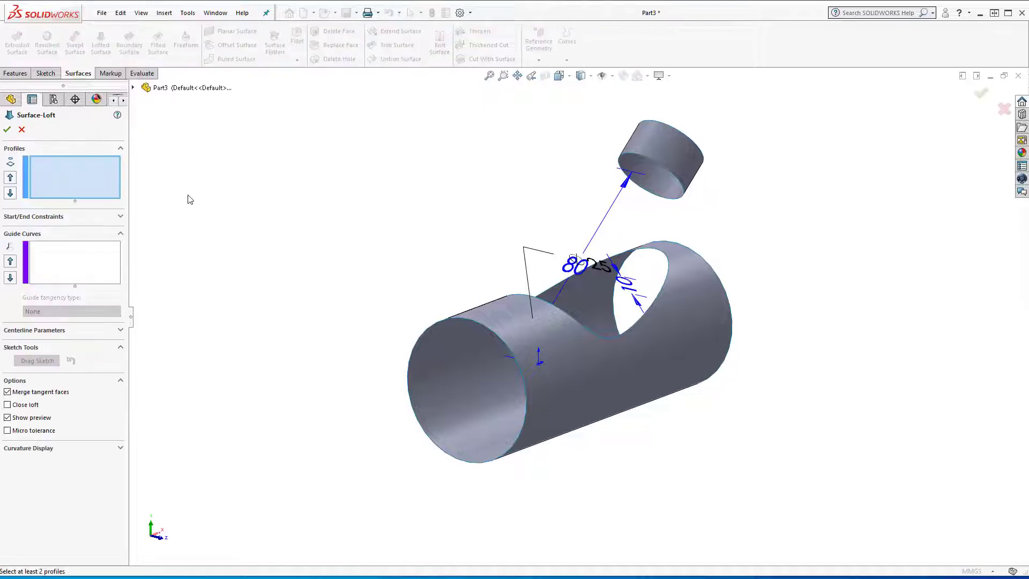
pyautogui.click(647, 161)
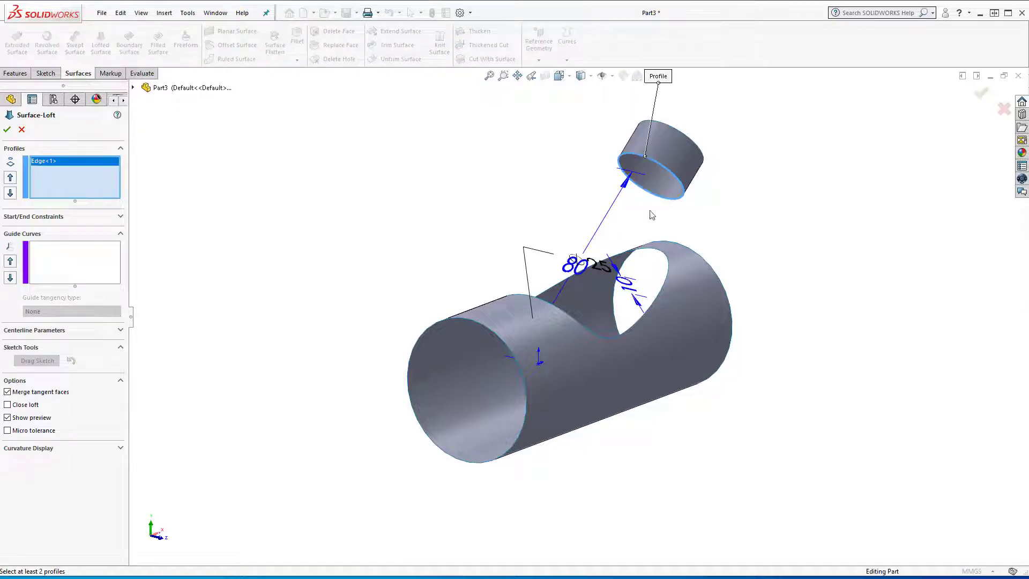
pyautogui.click(552, 306)
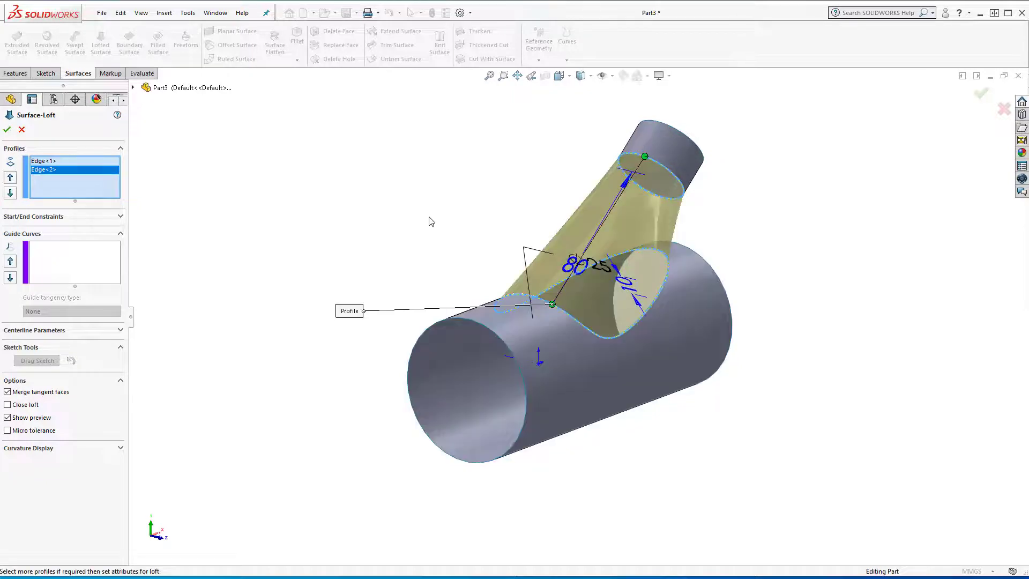
pyautogui.moveTo(553, 304); pyautogui.dragTo(547, 303)
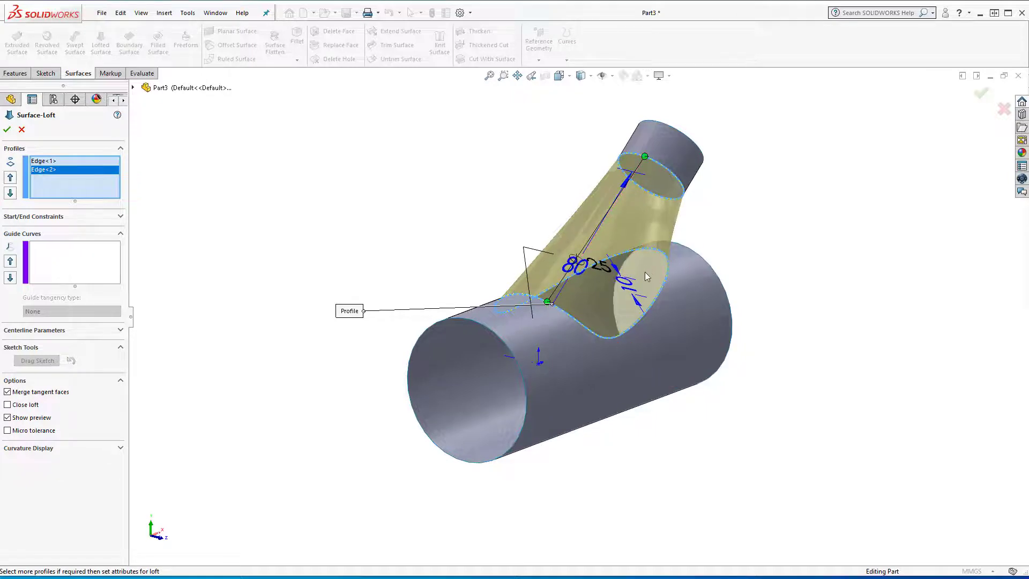
pyautogui.moveTo(552, 366); pyautogui.dragTo(418, 268, button='middle')
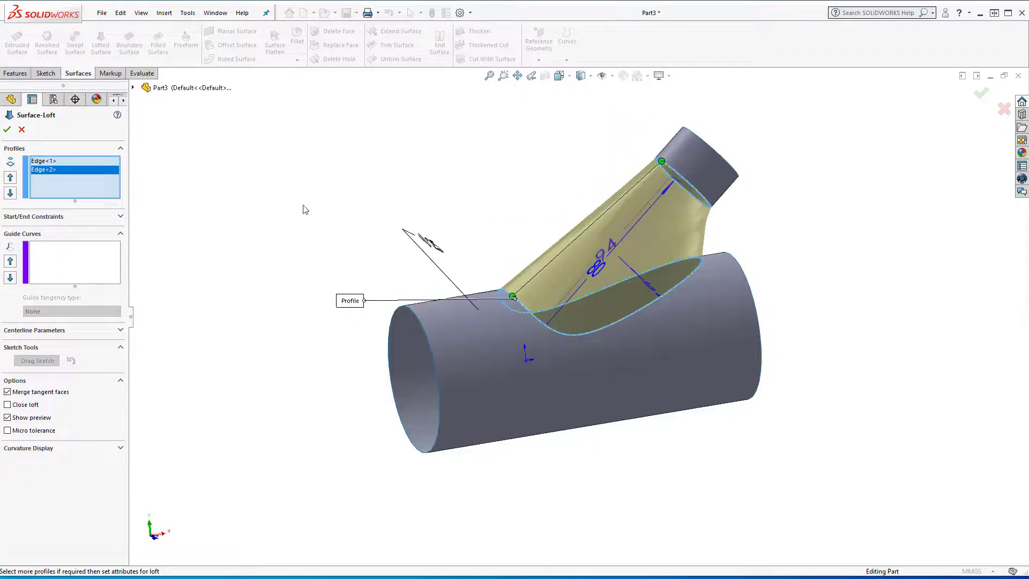
pyautogui.click(7, 129)
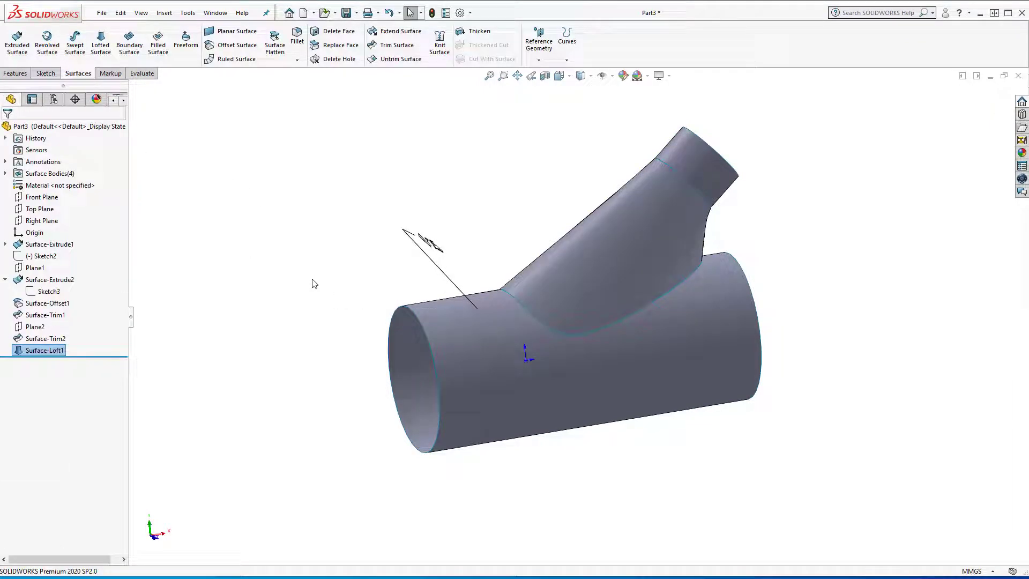
# Knit Surface-Loft1, Surface-Trim2 and Surface-Trim1 into one surface
pyautogui.click(439, 44)
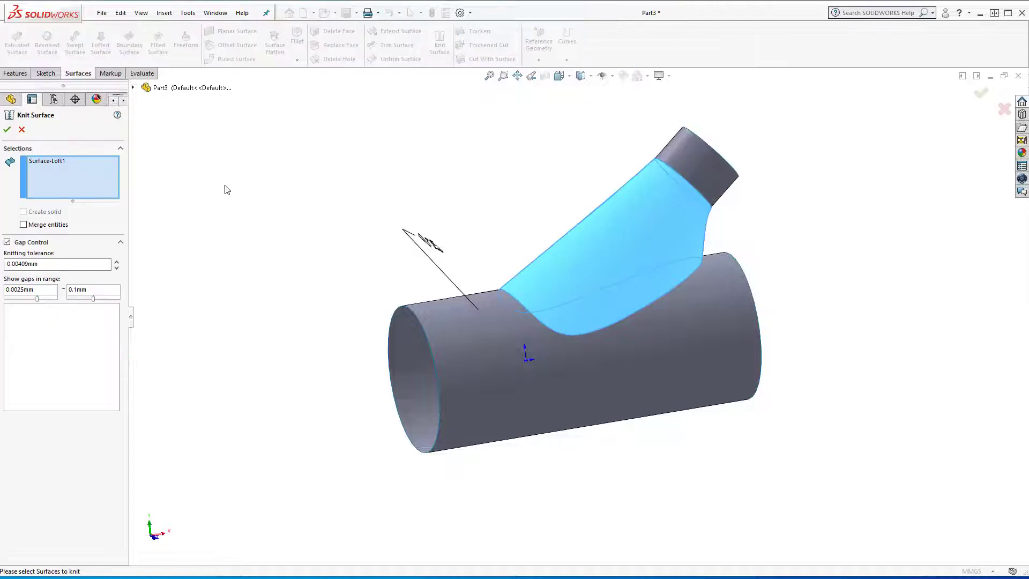
pyautogui.click(697, 160)
pyautogui.click(496, 358)
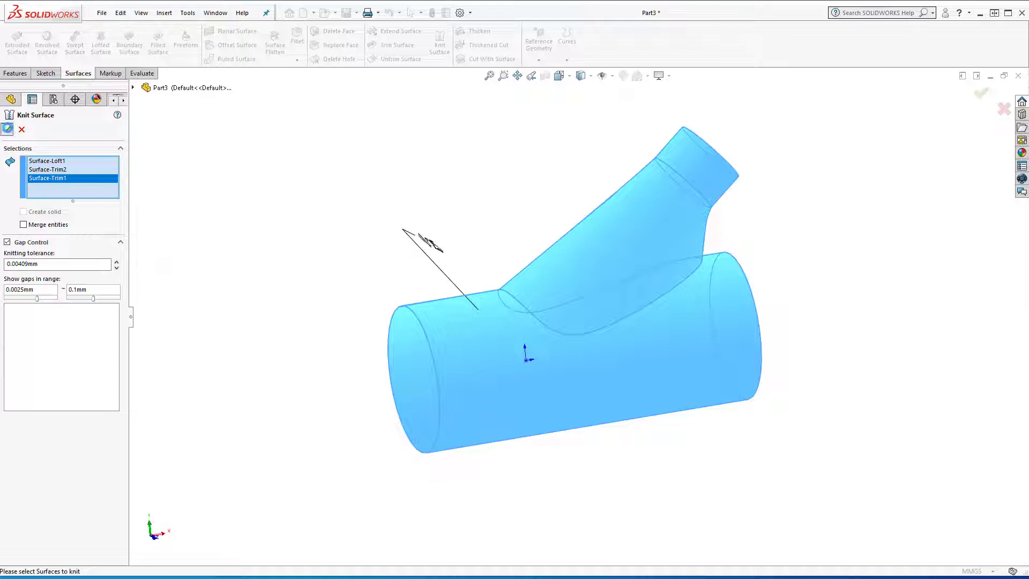
pyautogui.click(7, 129)
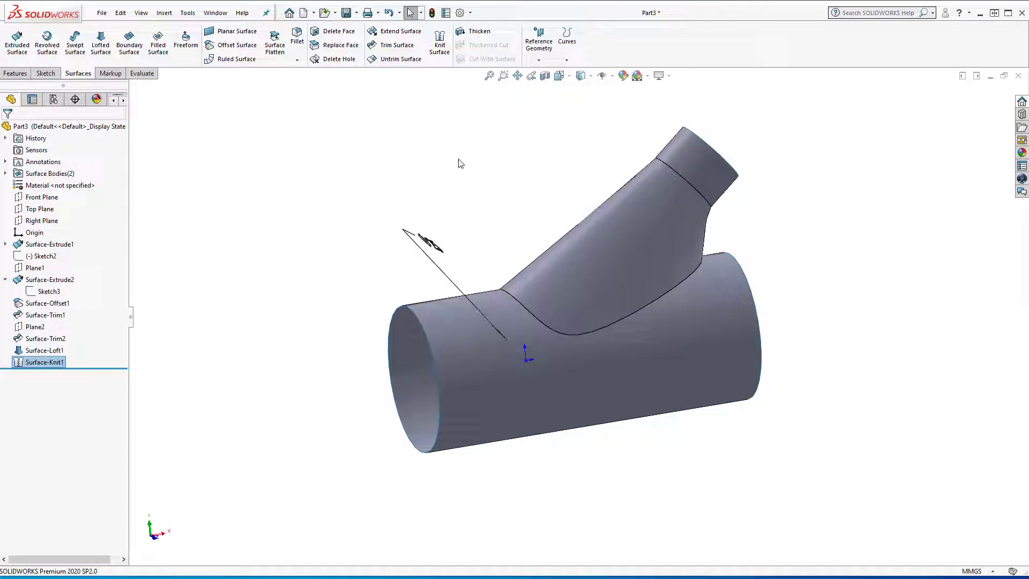
# Thicken the knitted surface by 1 mm to make the solid Y-branch tube
pyautogui.click(477, 31)
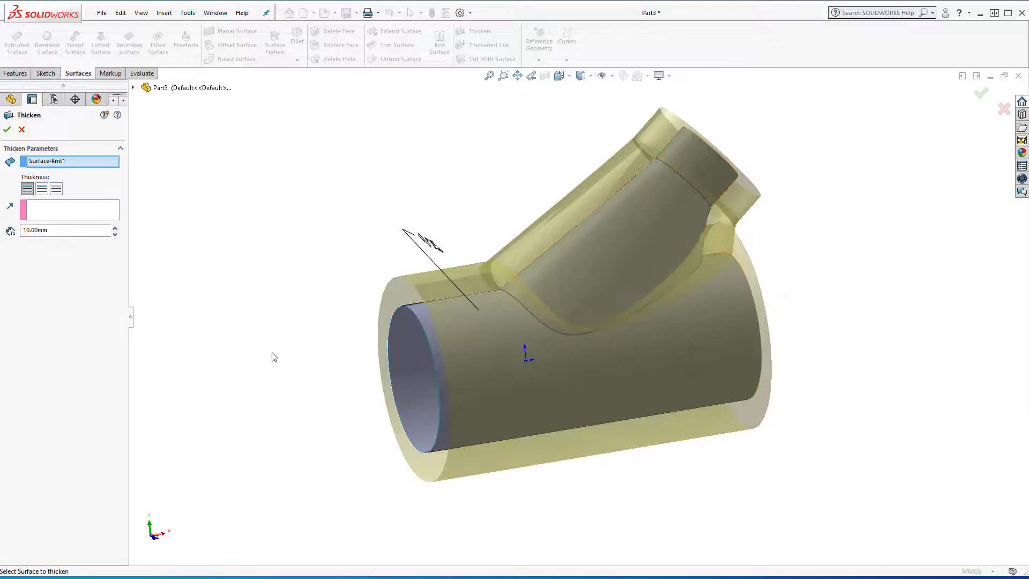
pyautogui.doubleClick(36, 230)
pyautogui.write('1')
pyautogui.press('Return')
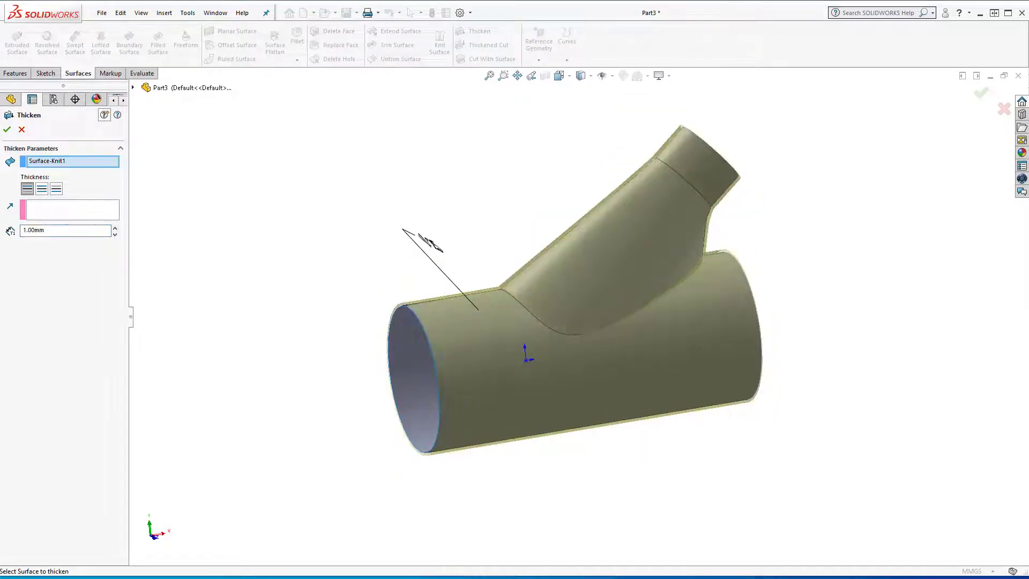
pyautogui.click(7, 131)
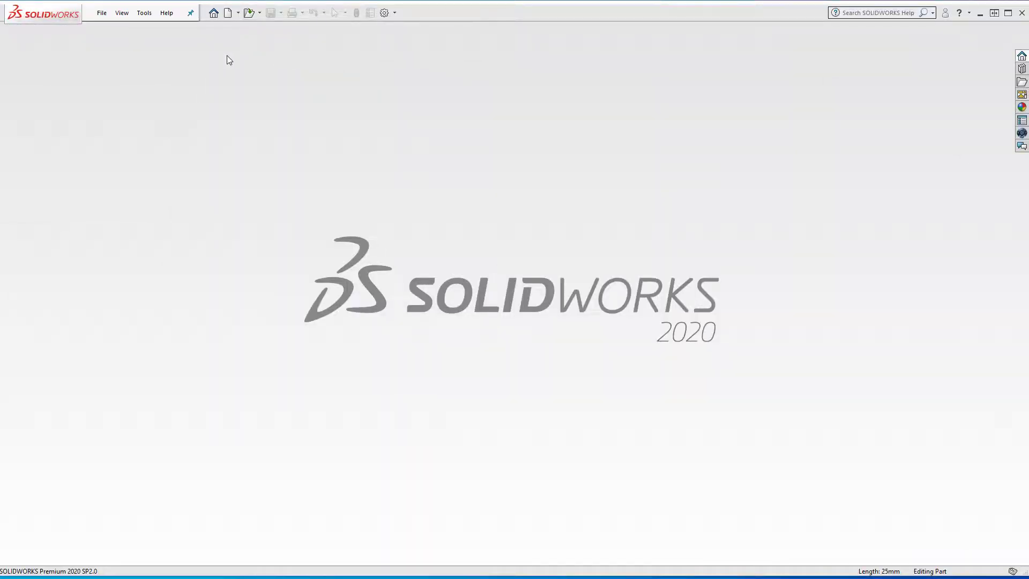
# Create a new blank part and start a sketch on the Right Plane
pyautogui.click(238, 13)
pyautogui.click(239, 25)
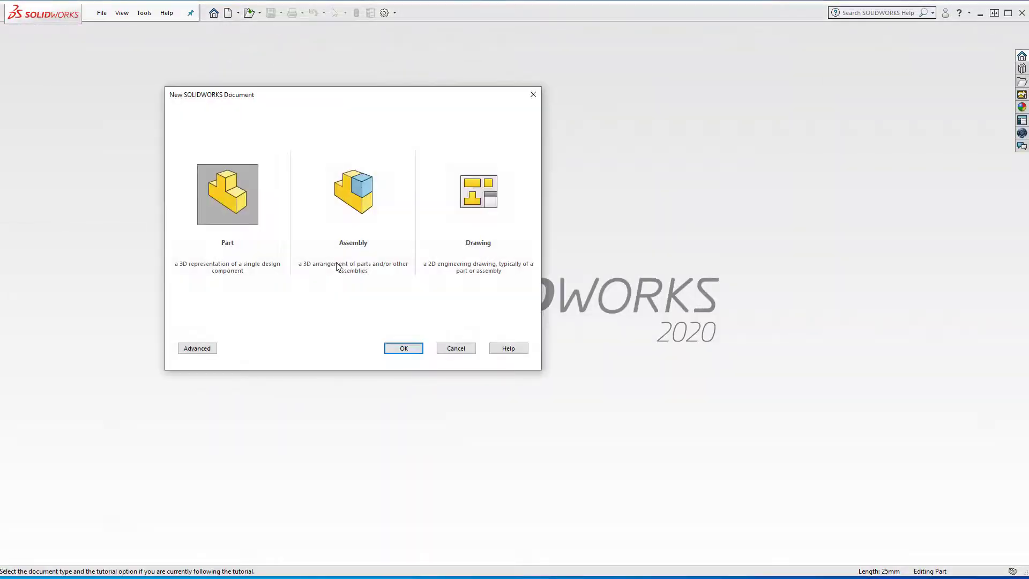
pyautogui.click(411, 351)
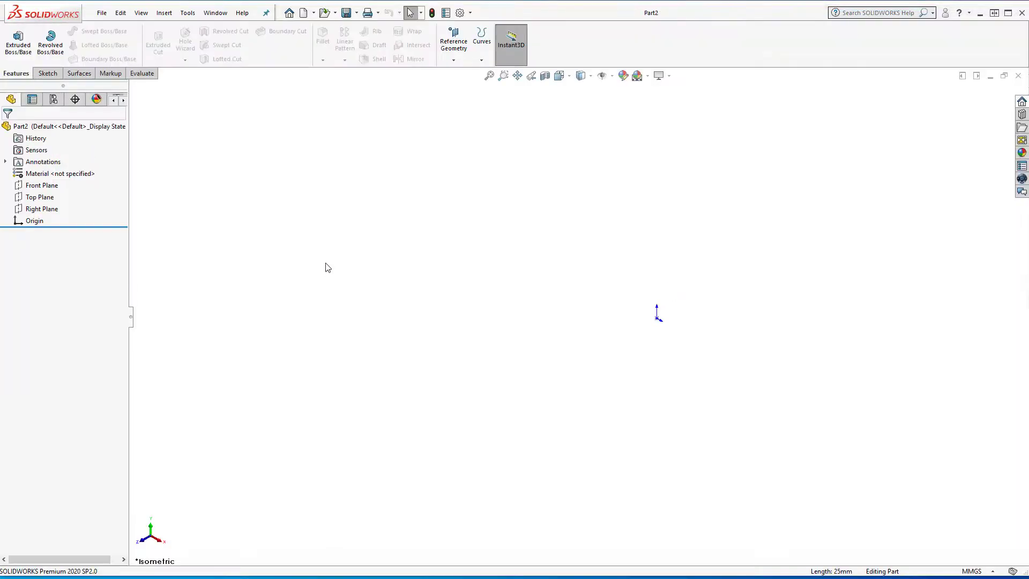
pyautogui.rightClick(46, 209)
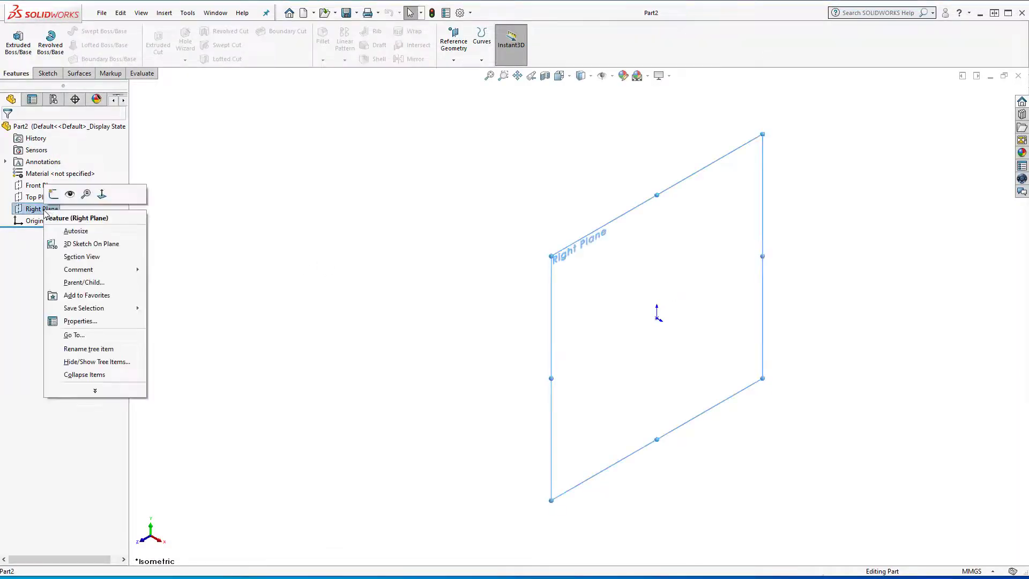
pyautogui.click(53, 195)
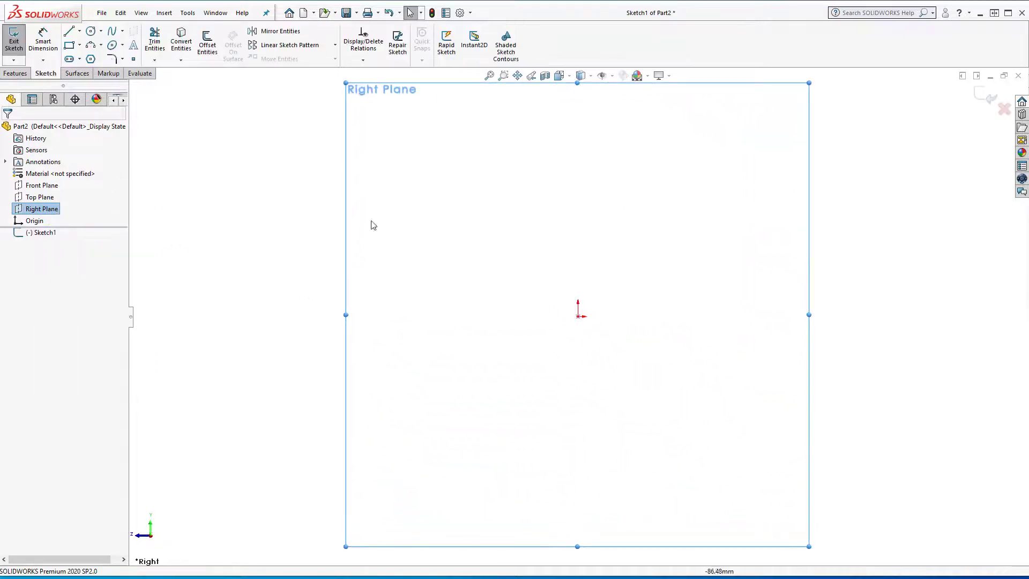
# Draw an origin-centred circle, dimension it to Ø50 mm, and exit the sketch
pyautogui.click(91, 31)
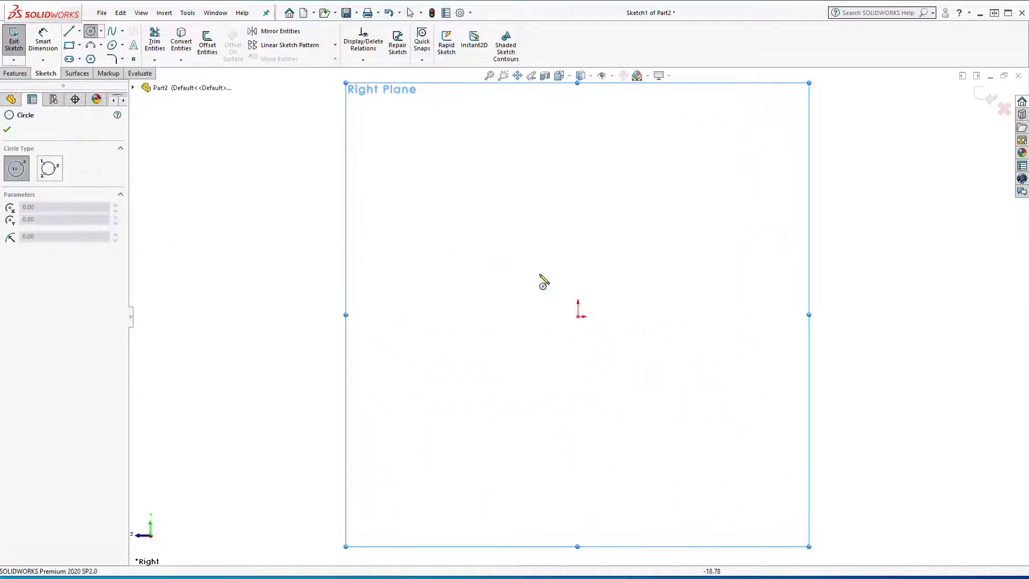
pyautogui.click(579, 317)
pyautogui.click(501, 355)
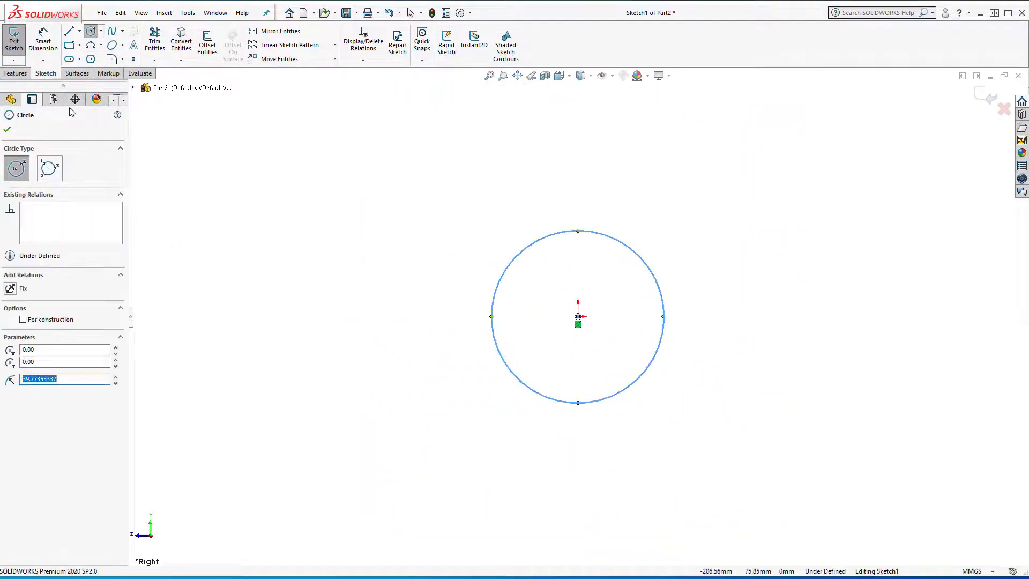
pyautogui.press('d')
pyautogui.click(493, 311)
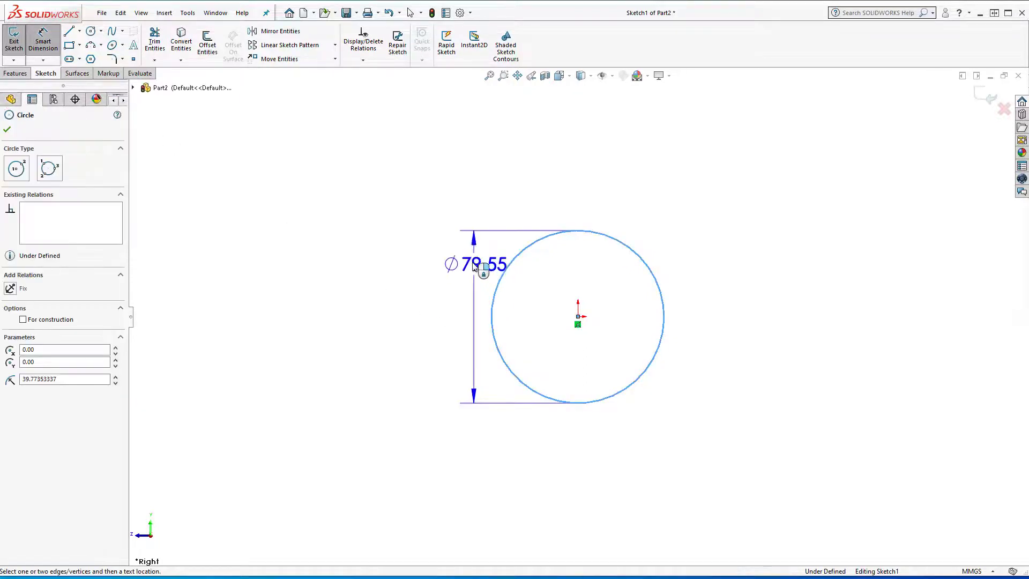
pyautogui.click(461, 216)
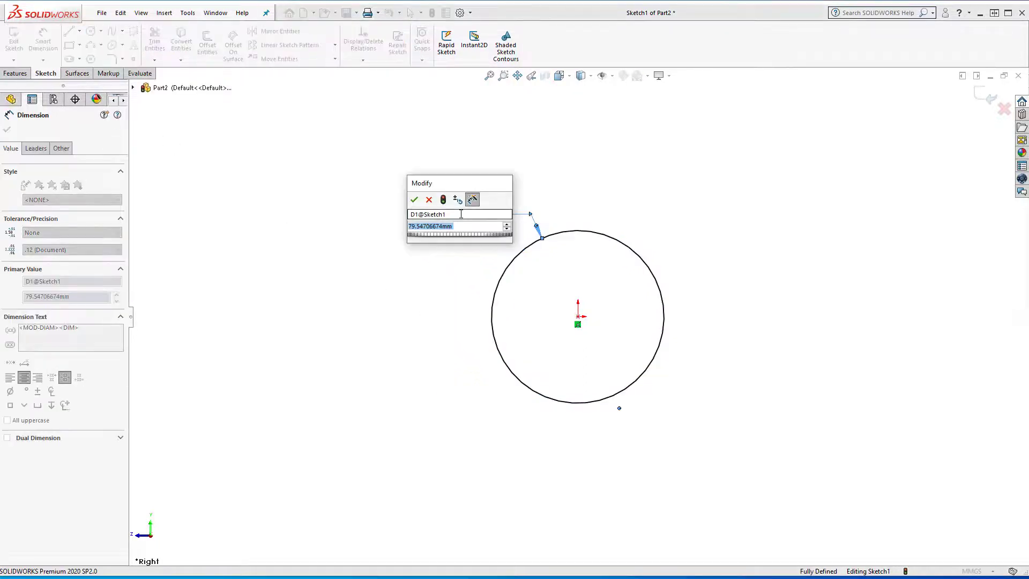
pyautogui.write('50')
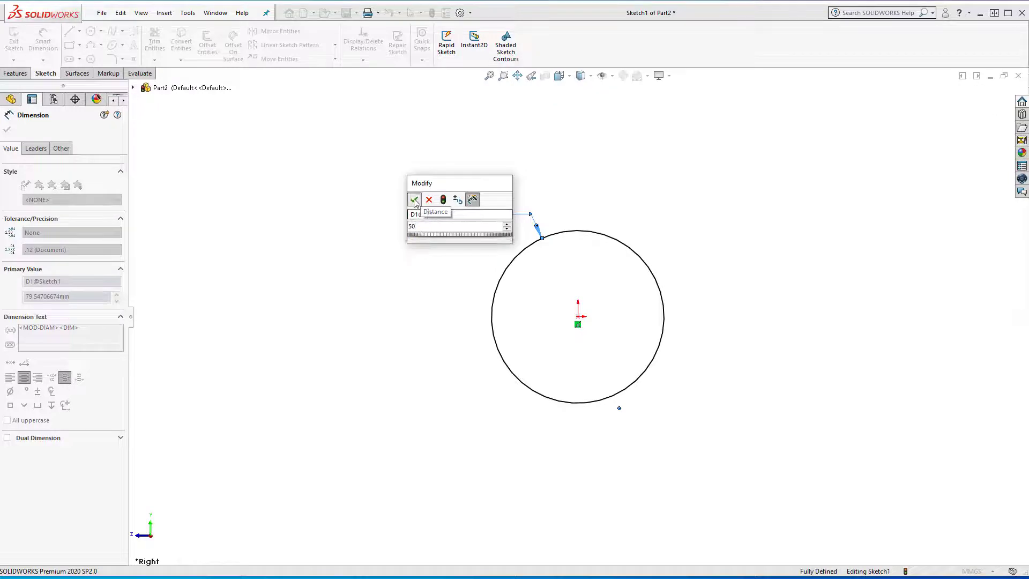
pyautogui.click(414, 199)
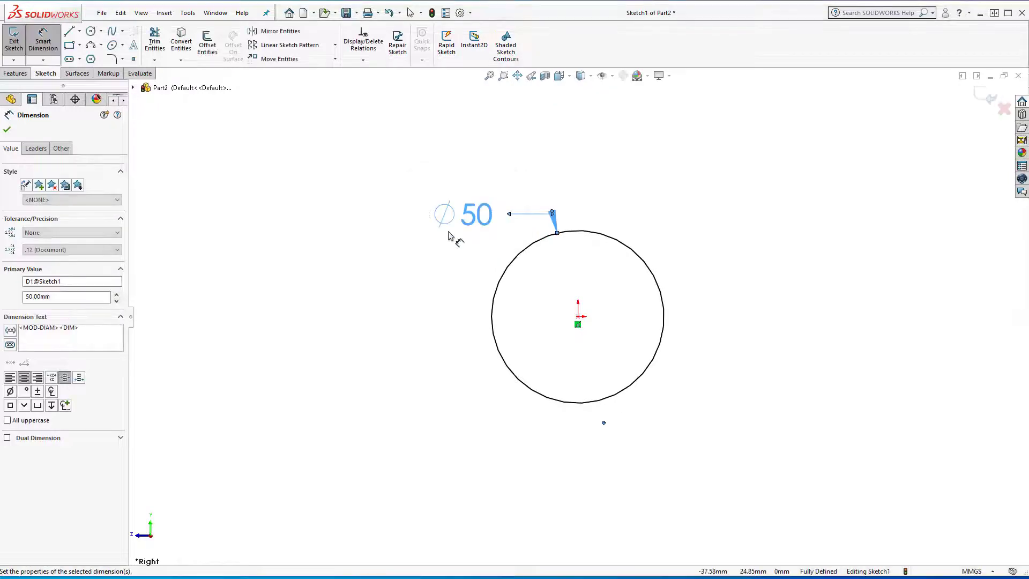
pyautogui.click(981, 100)
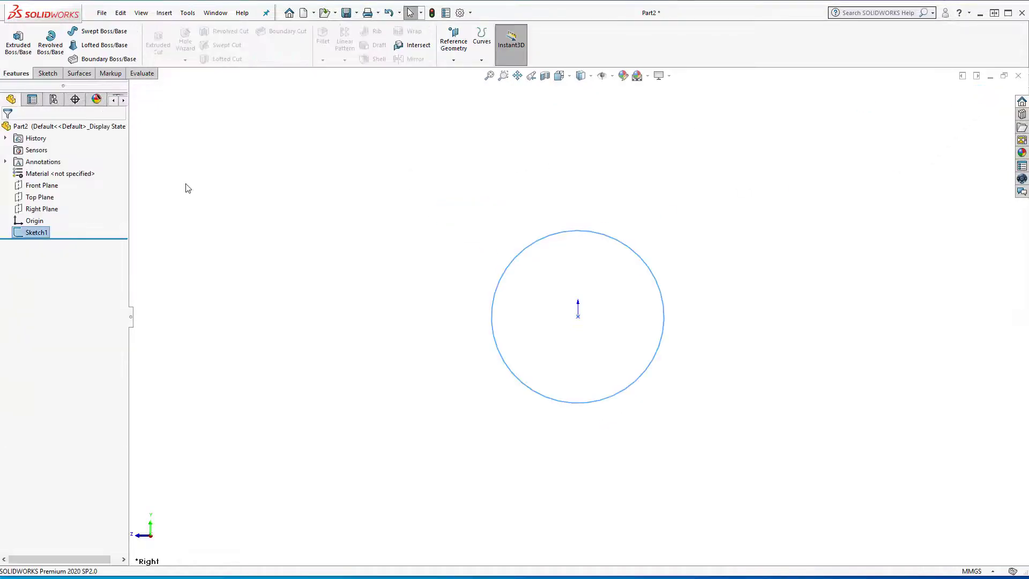
# Extrude the Ø50 circle 120 mm into Boss-Extrude1, toggling perspective display
pyautogui.click(19, 41)
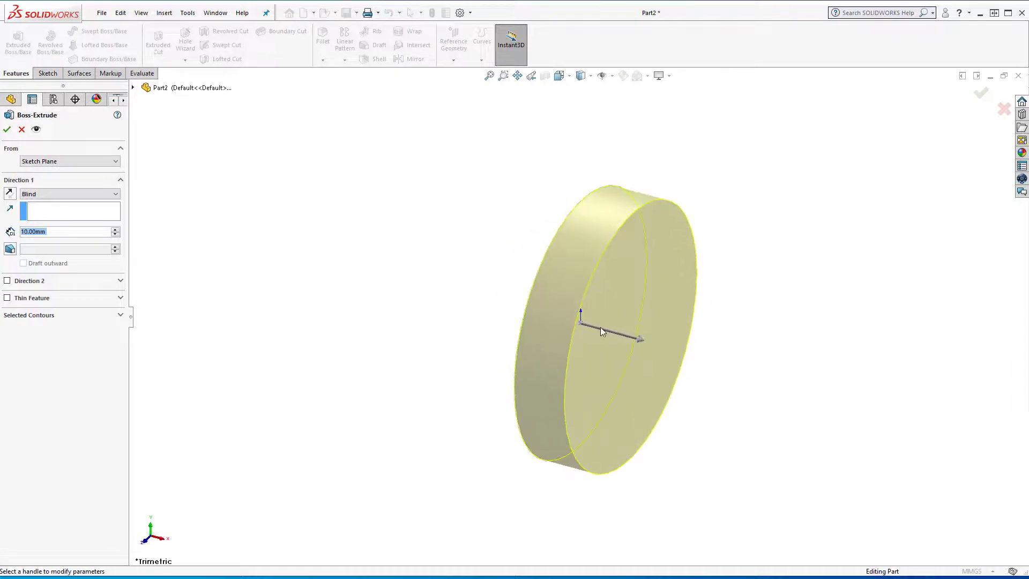
pyautogui.scroll(3, 600, 332)
pyautogui.moveTo(614, 329)
pyautogui.mouseDown()
pyautogui.moveTo(877, 366)
pyautogui.moveTo(870, 382)
pyautogui.mouseUp()
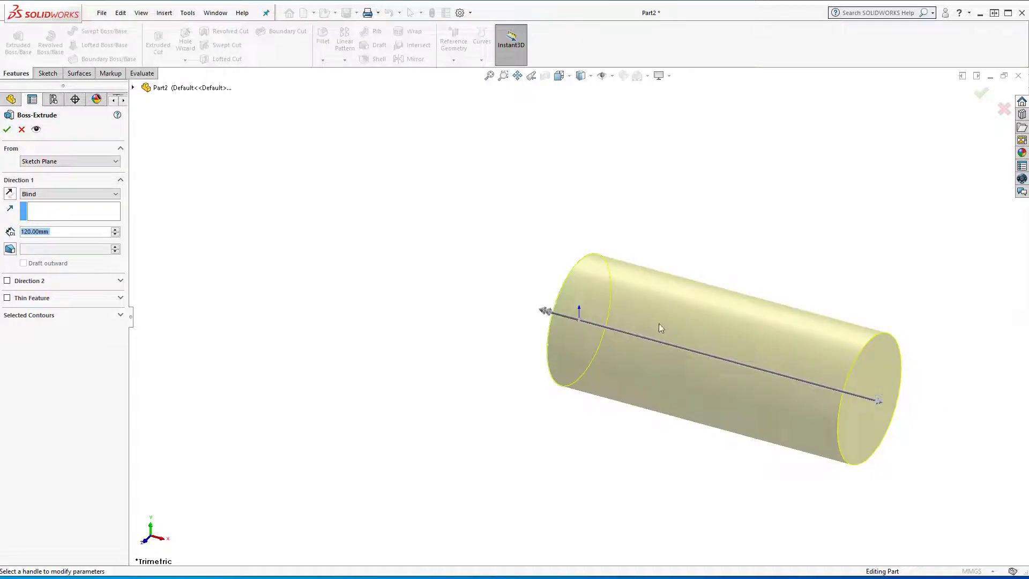
pyautogui.click(659, 76)
pyautogui.click(684, 90)
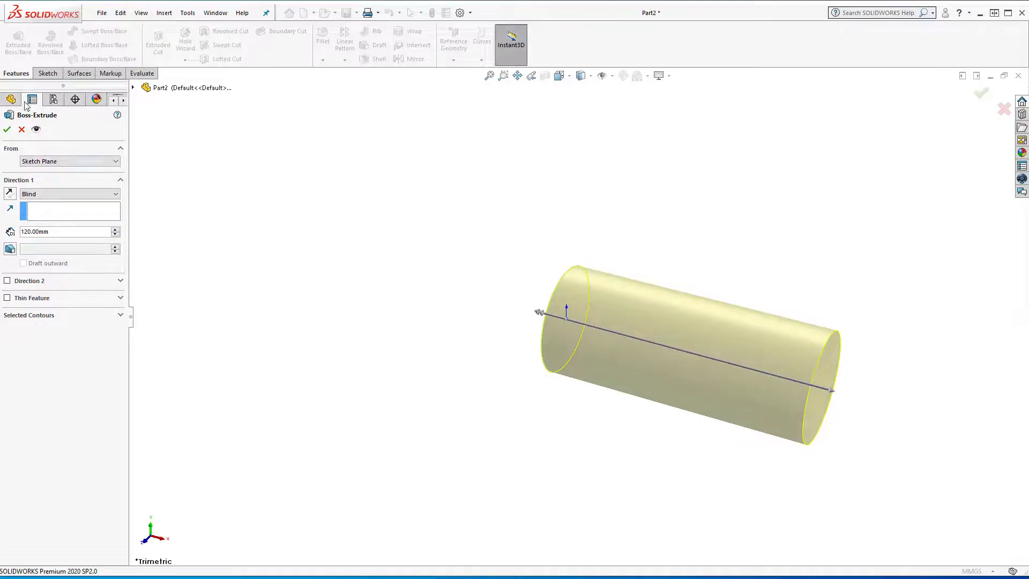
pyautogui.click(7, 130)
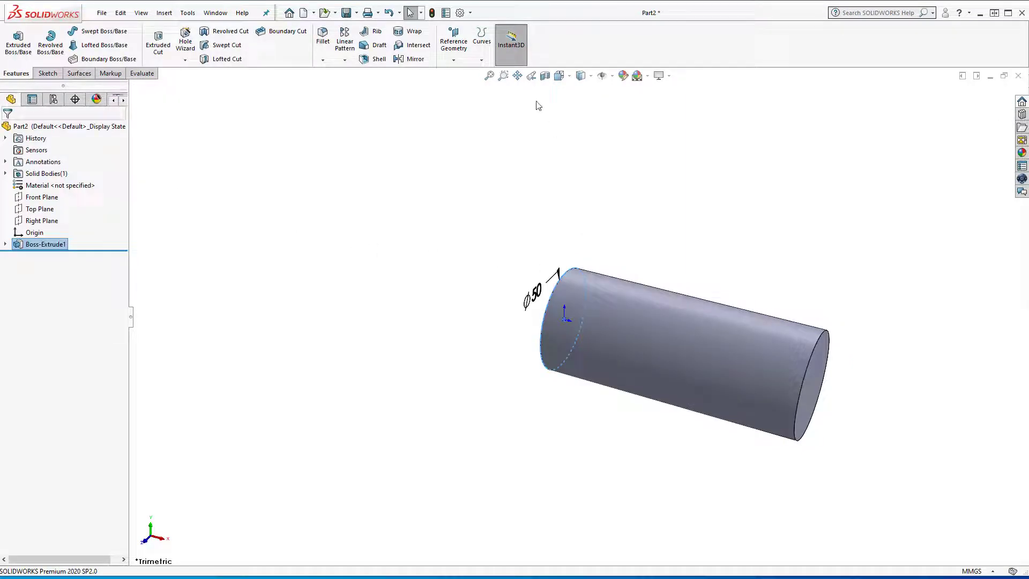
pyautogui.click(517, 76)
pyautogui.moveTo(615, 338); pyautogui.dragTo(369, 305)
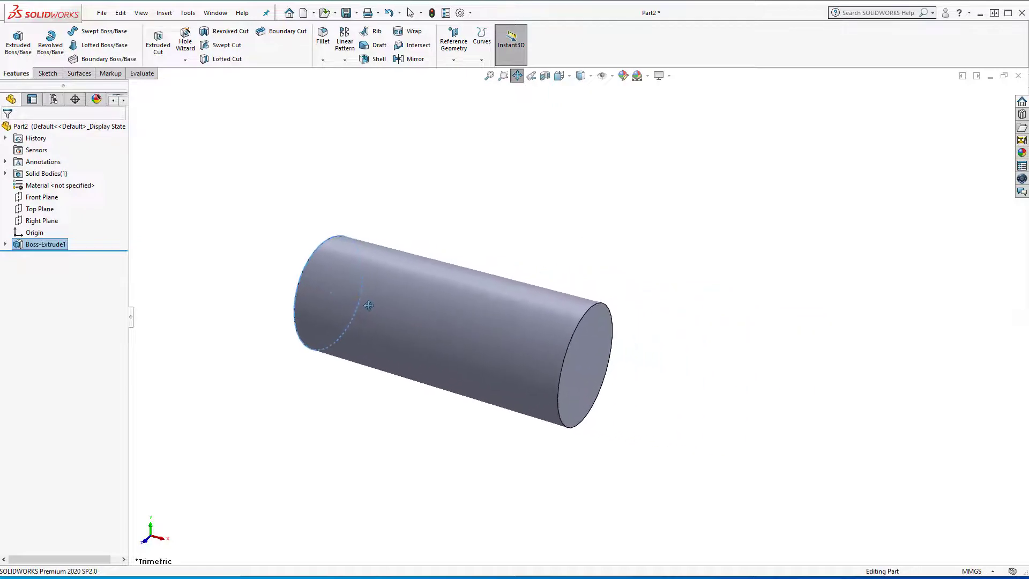
pyautogui.click(517, 76)
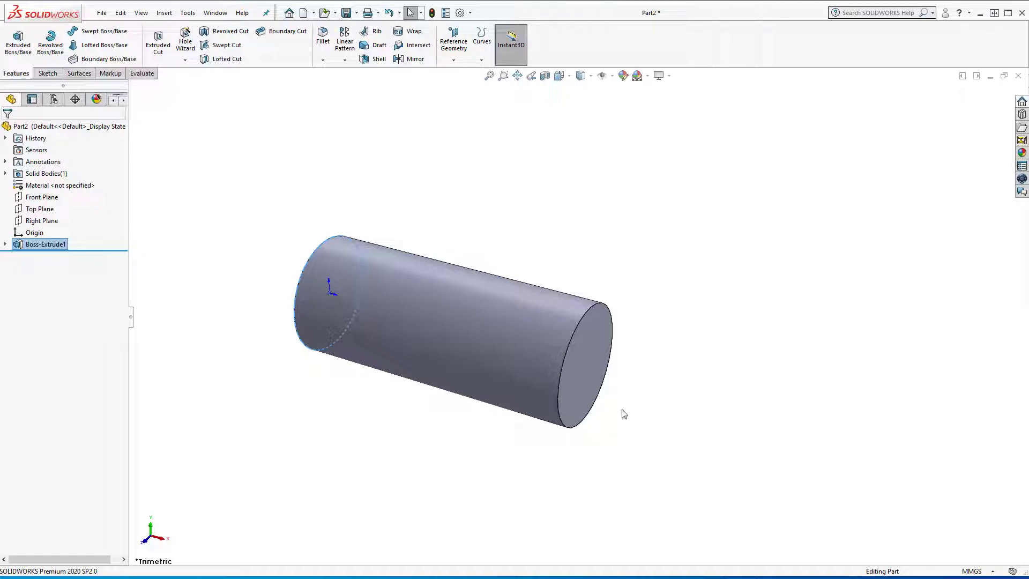
# Create Sketch2 on the cylinder's end face with a single line from the rim to the centre
pyautogui.rightClick(586, 375)
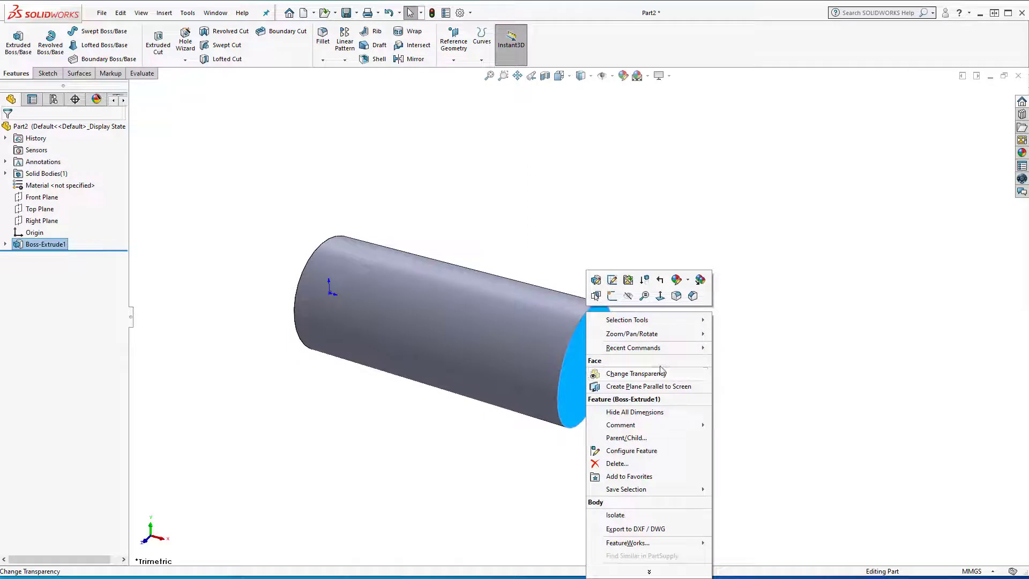
pyautogui.click(612, 296)
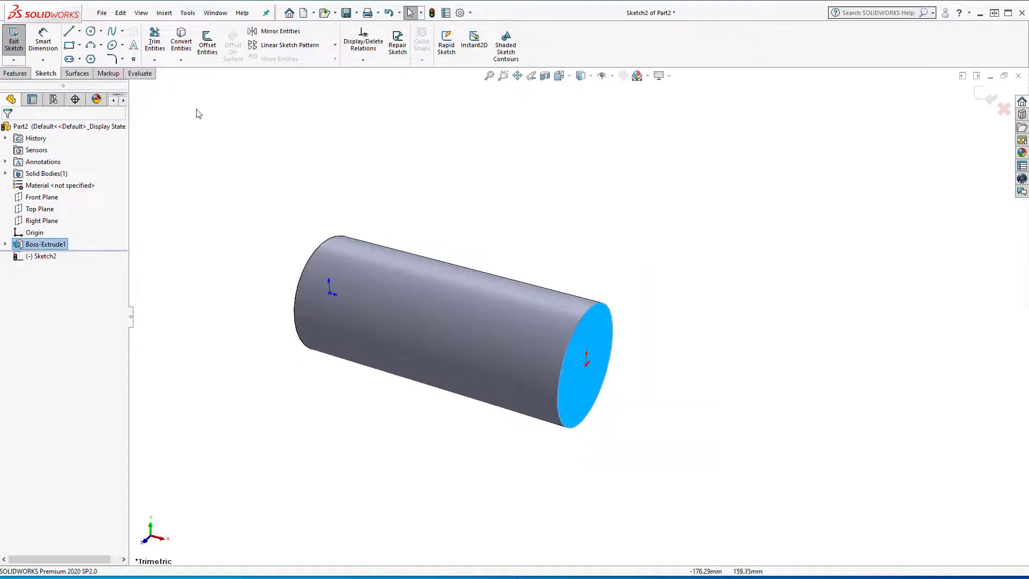
pyautogui.click(70, 32)
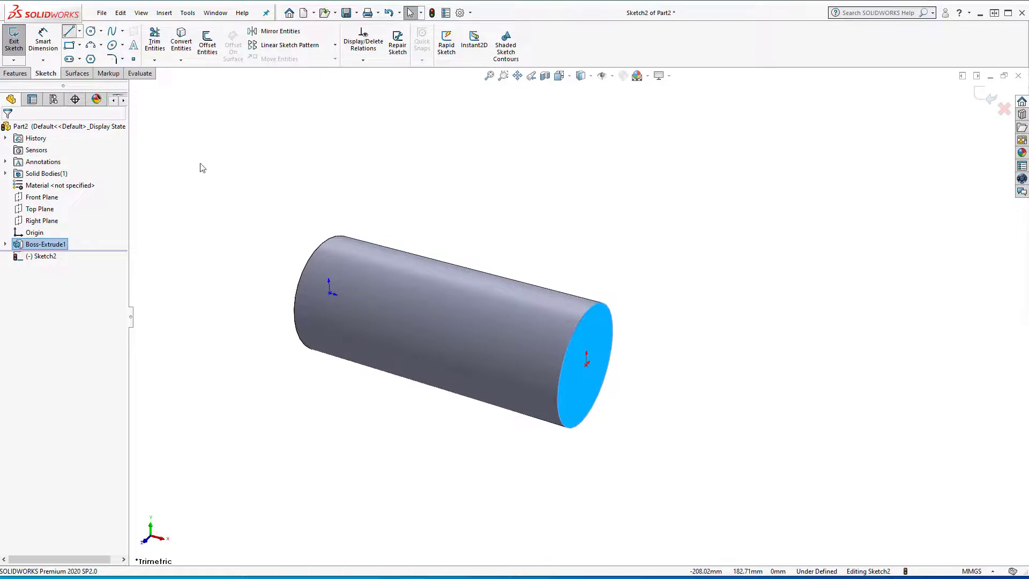
pyautogui.click(558, 399)
pyautogui.click(586, 365)
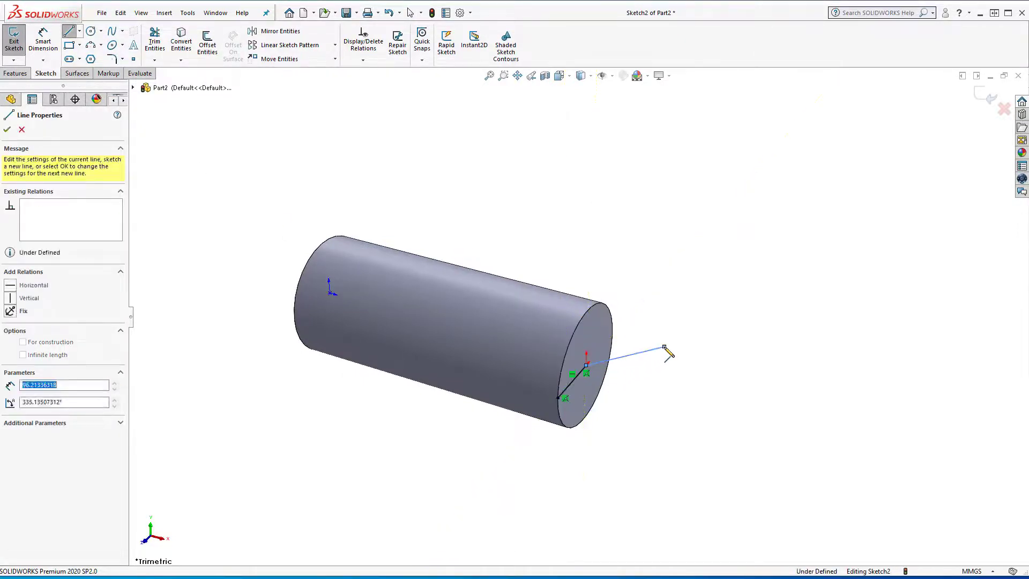
pyautogui.press('Escape')
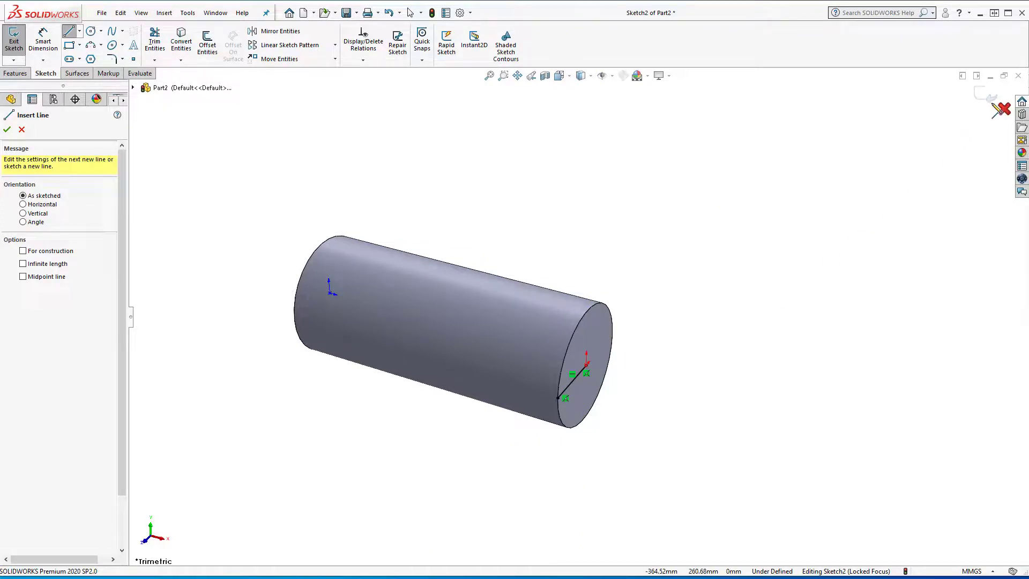
pyautogui.click(990, 97)
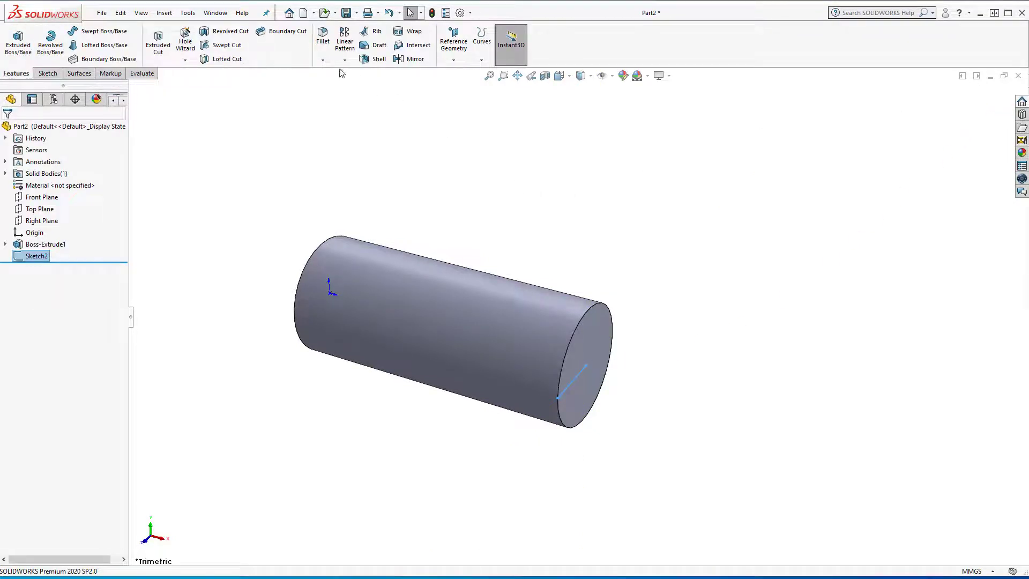
pyautogui.click(345, 60)
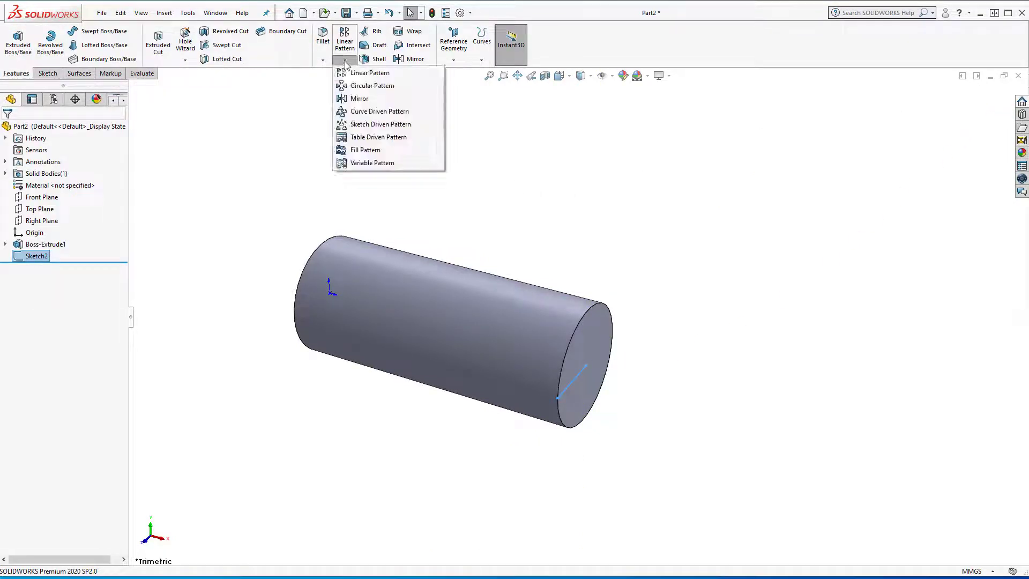
# Circular-pattern Boss-Extrude1 about the sketch line, reversed direction, with 30° spacing
pyautogui.click(378, 87)
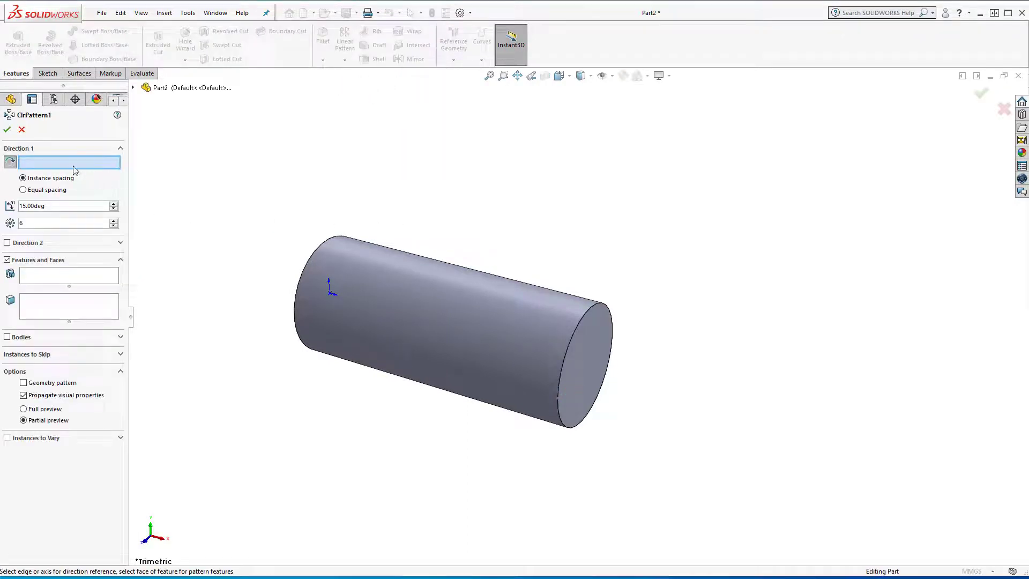
pyautogui.click(578, 378)
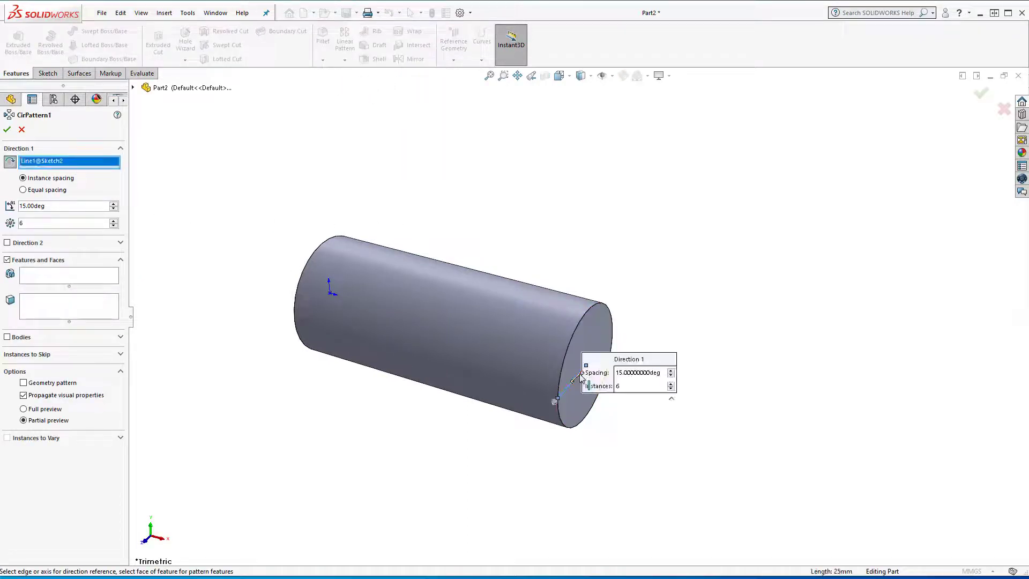
pyautogui.click(73, 276)
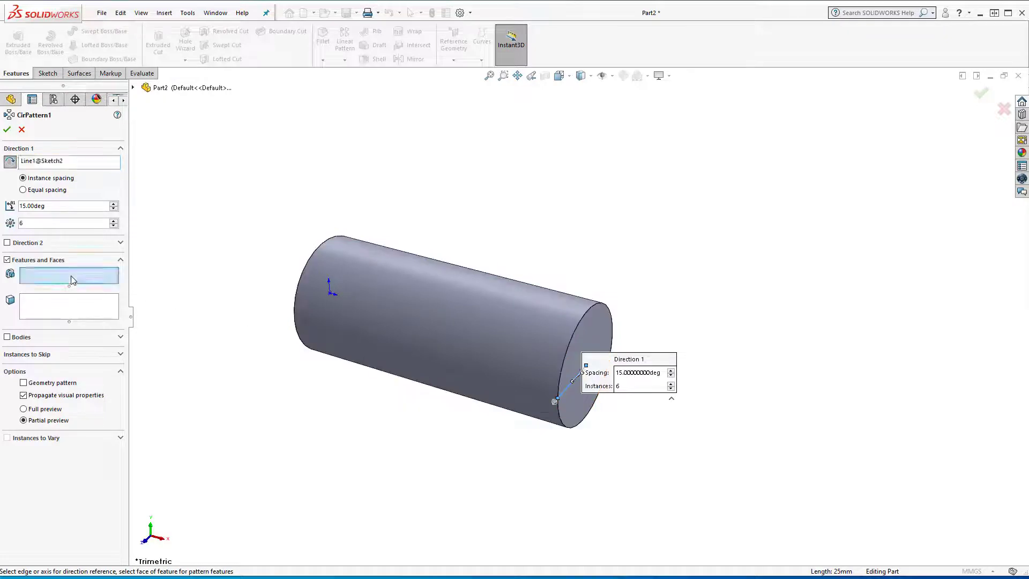
pyautogui.click(489, 324)
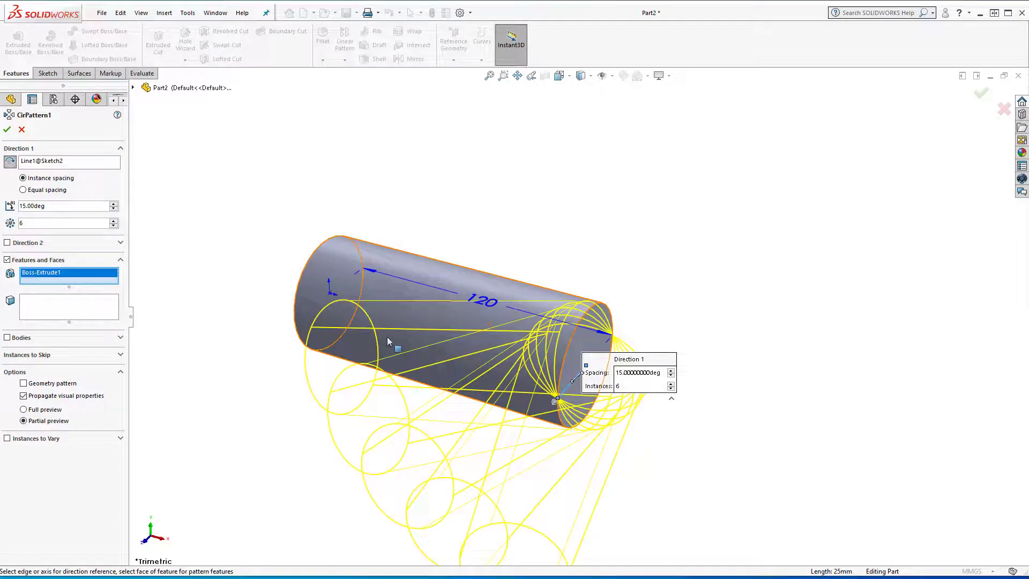
pyautogui.click(10, 162)
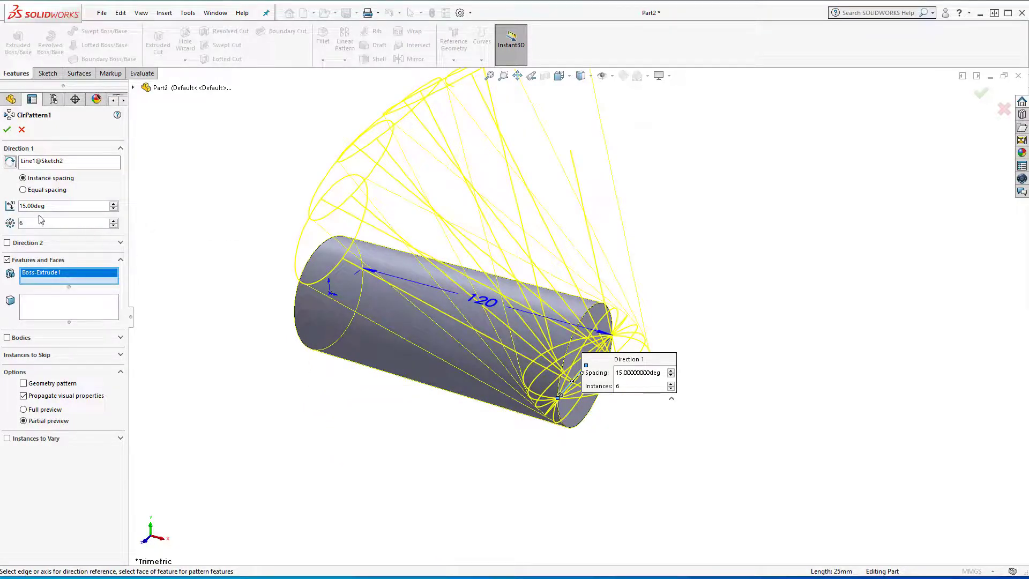
pyautogui.moveTo(53, 204); pyautogui.dragTo(2, 208)
pyautogui.write('30')
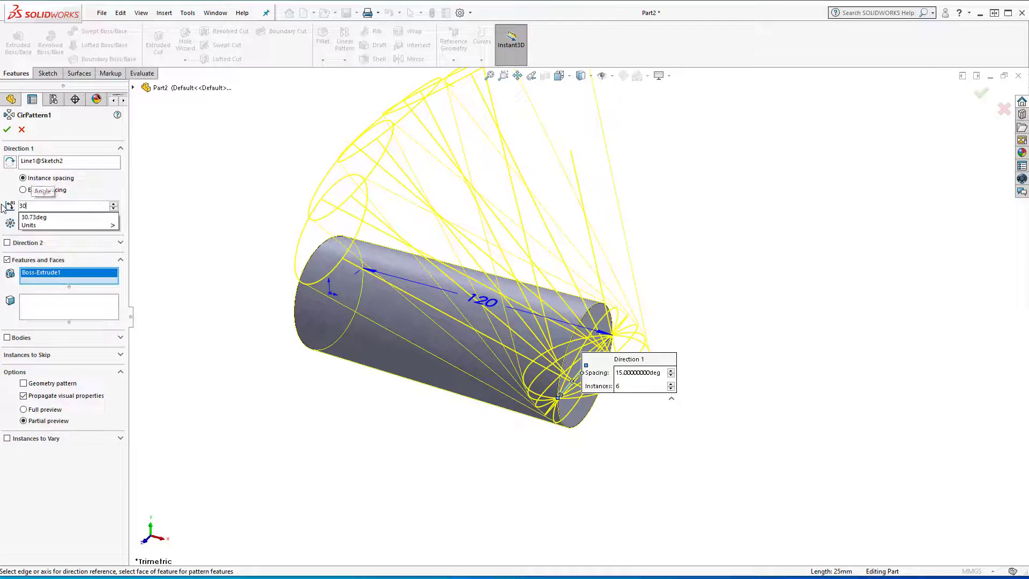
pyautogui.press('Tab')
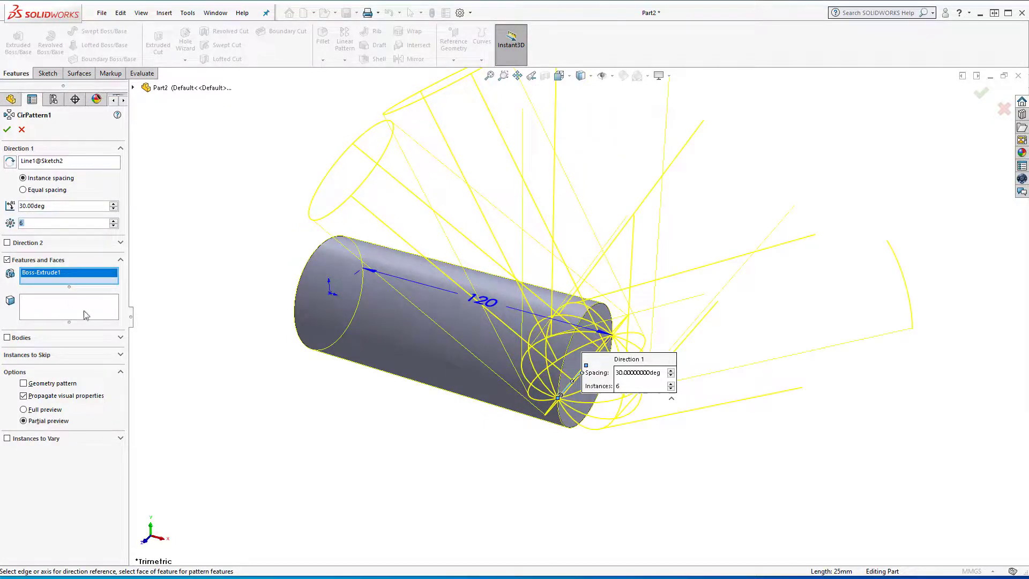
# Raise the pattern to 8 instances and skip all but two copies, then accept CirPattern1
pyautogui.click(120, 355)
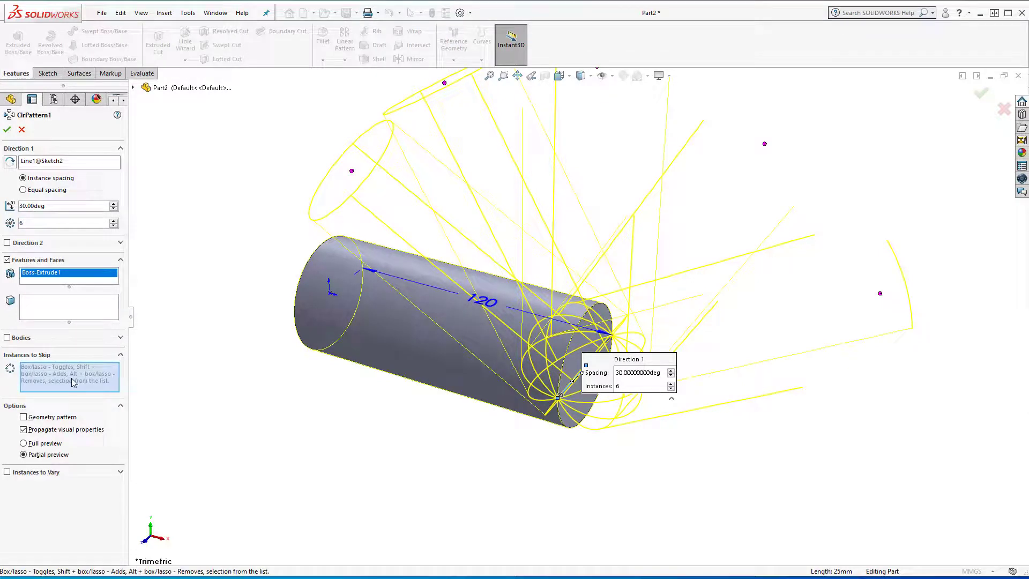
pyautogui.click(352, 171)
pyautogui.click(444, 84)
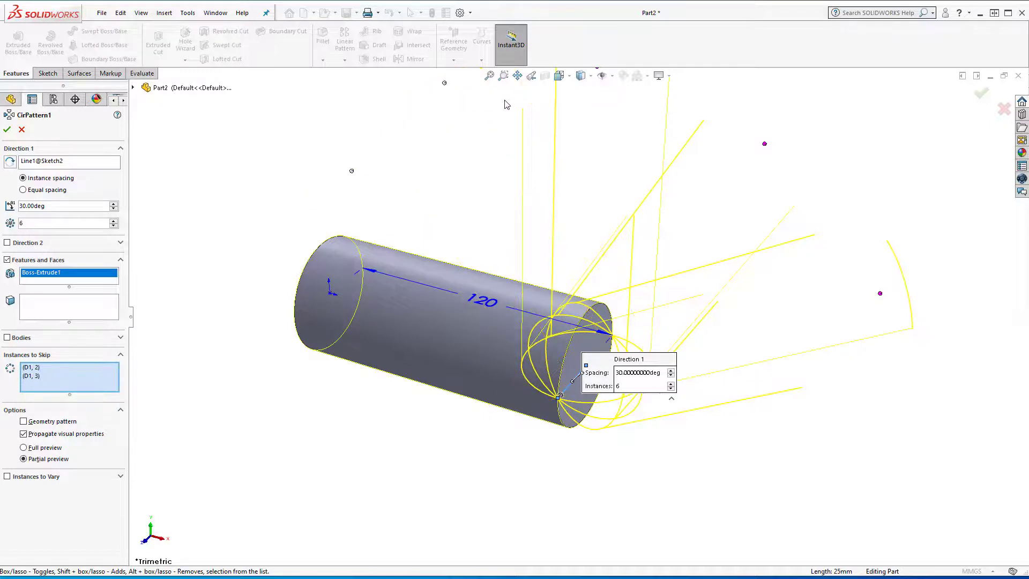
pyautogui.click(517, 75)
pyautogui.moveTo(533, 124)
pyautogui.mouseDown()
pyautogui.moveTo(470, 205)
pyautogui.moveTo(475, 190)
pyautogui.mouseUp()
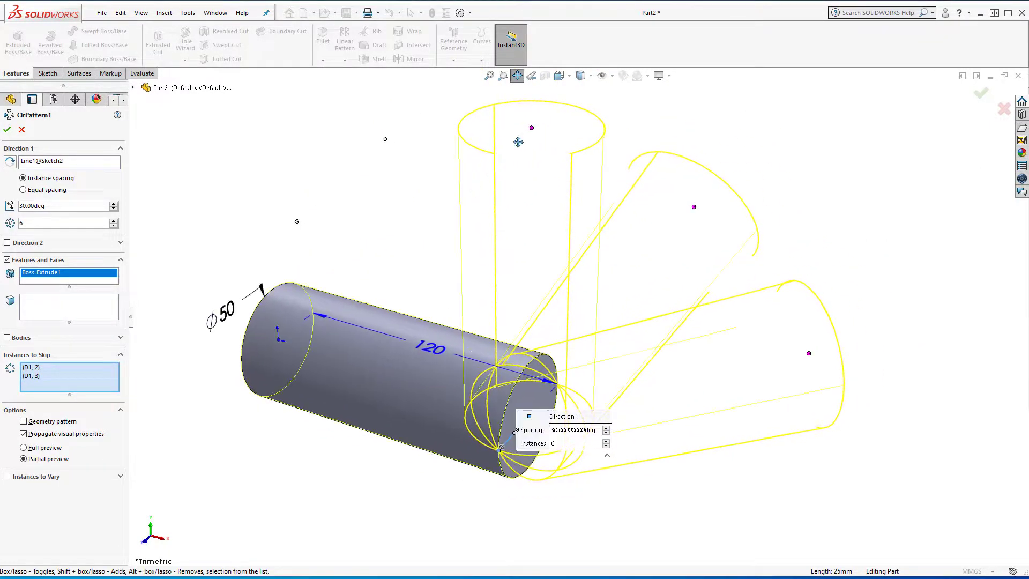
pyautogui.click(517, 75)
pyautogui.click(532, 128)
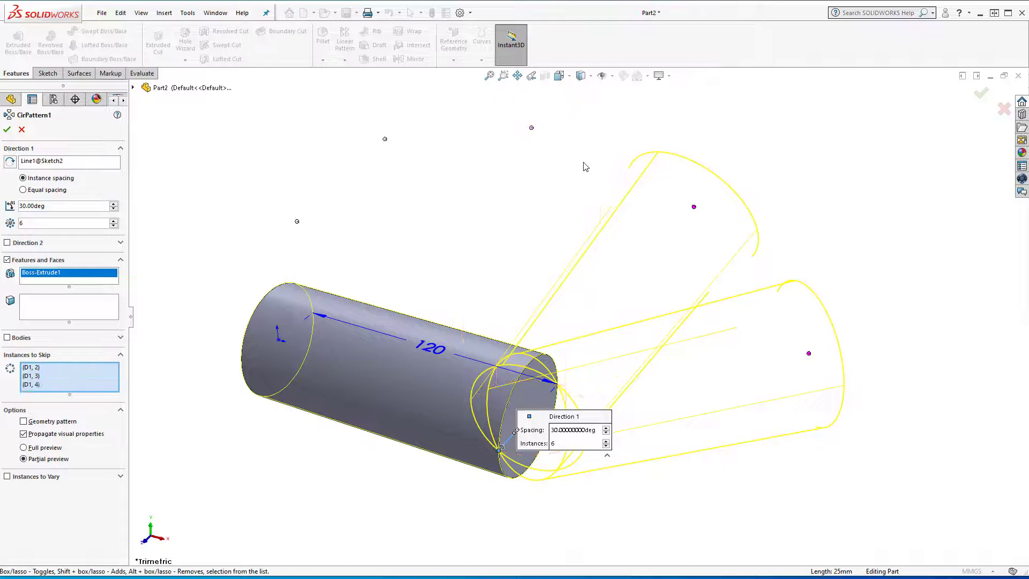
pyautogui.click(809, 354)
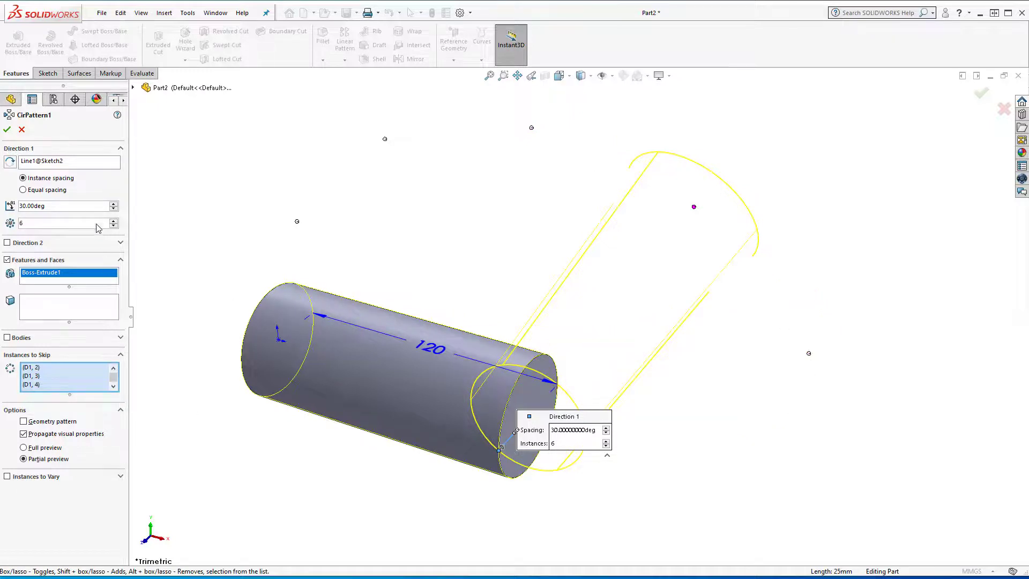
pyautogui.click(114, 221)
pyautogui.click(113, 221)
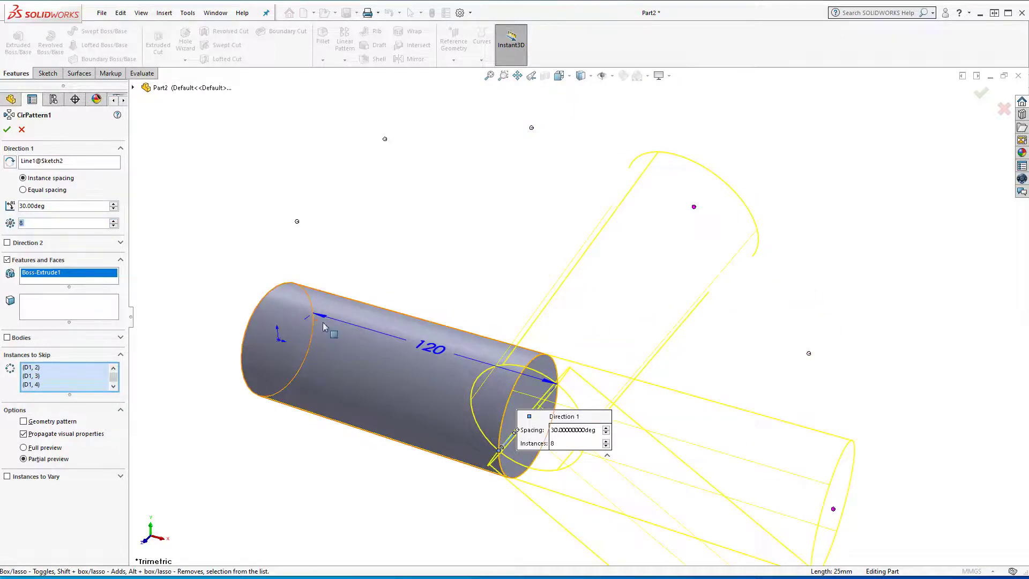
pyautogui.click(834, 510)
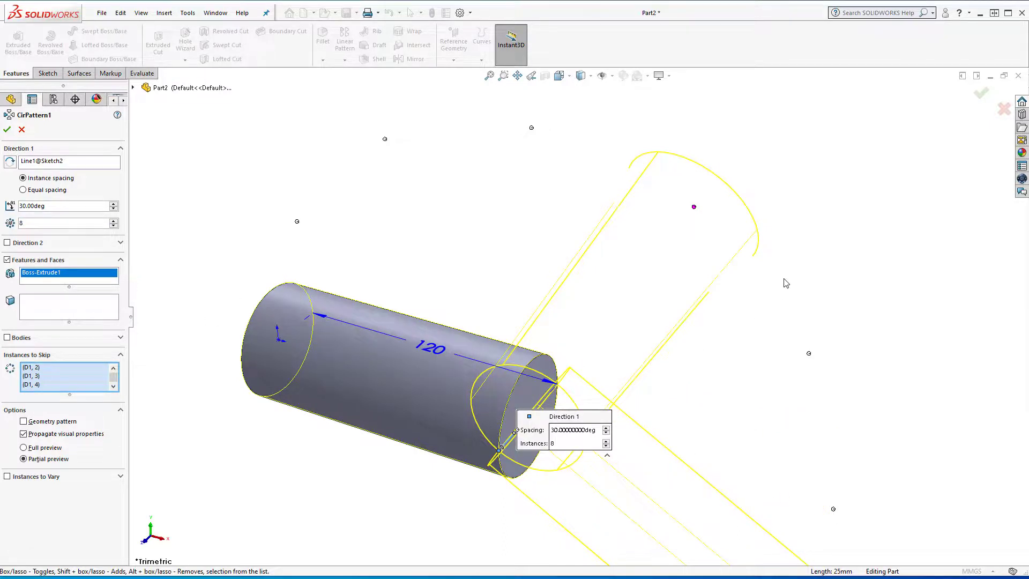
pyautogui.click(981, 94)
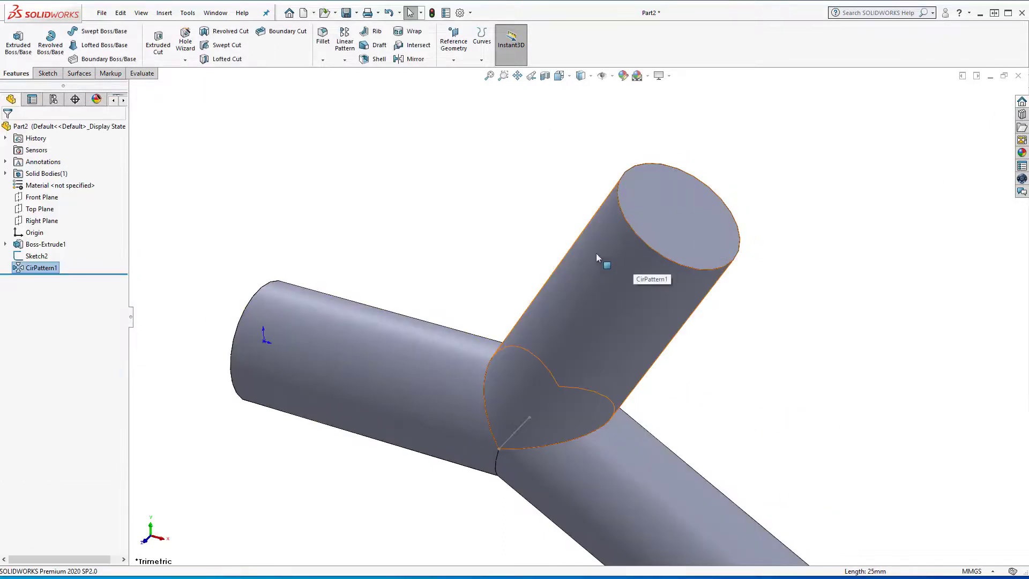
# Switch to the standard Isometric view of the Y junction
pyautogui.click(568, 78)
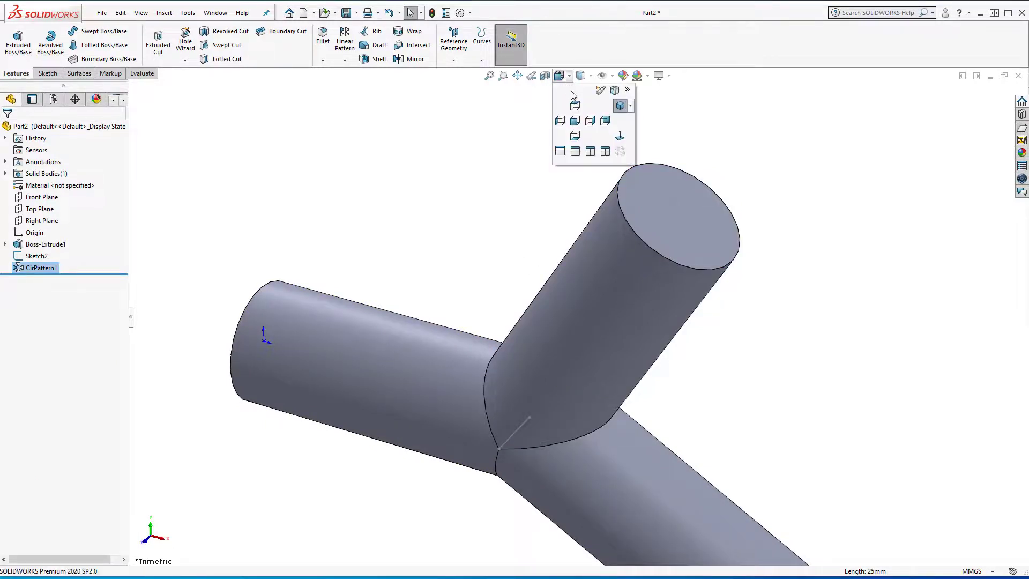
pyautogui.click(619, 106)
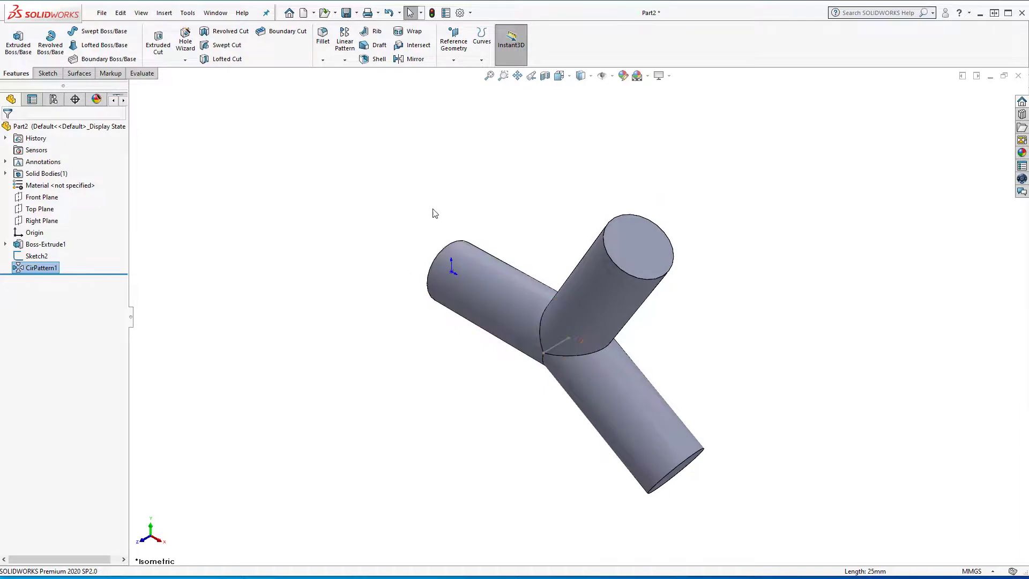
# Shell the Y junction with 1 mm walls, removing all three cylinder end faces
pyautogui.click(375, 59)
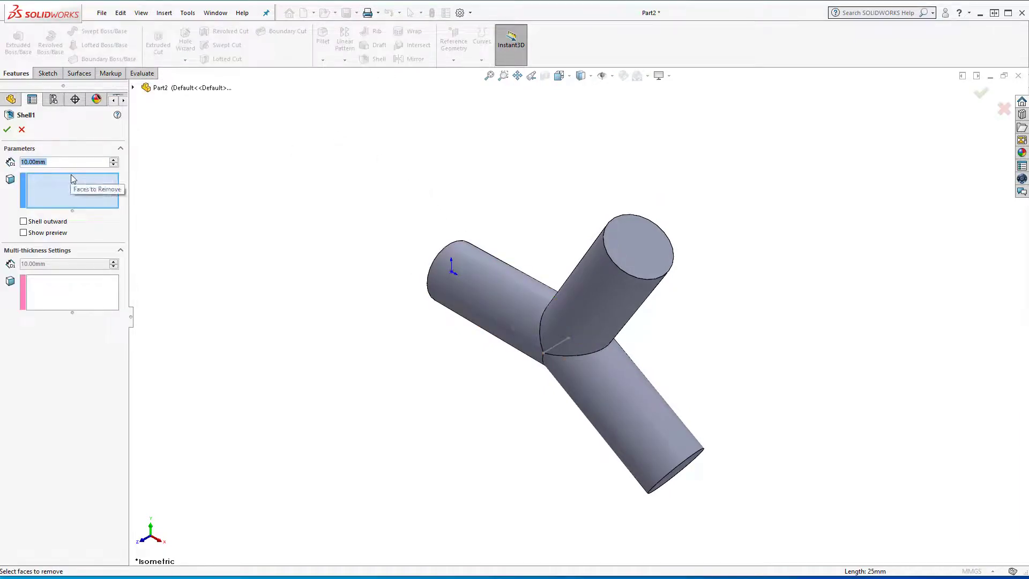
pyautogui.write('1')
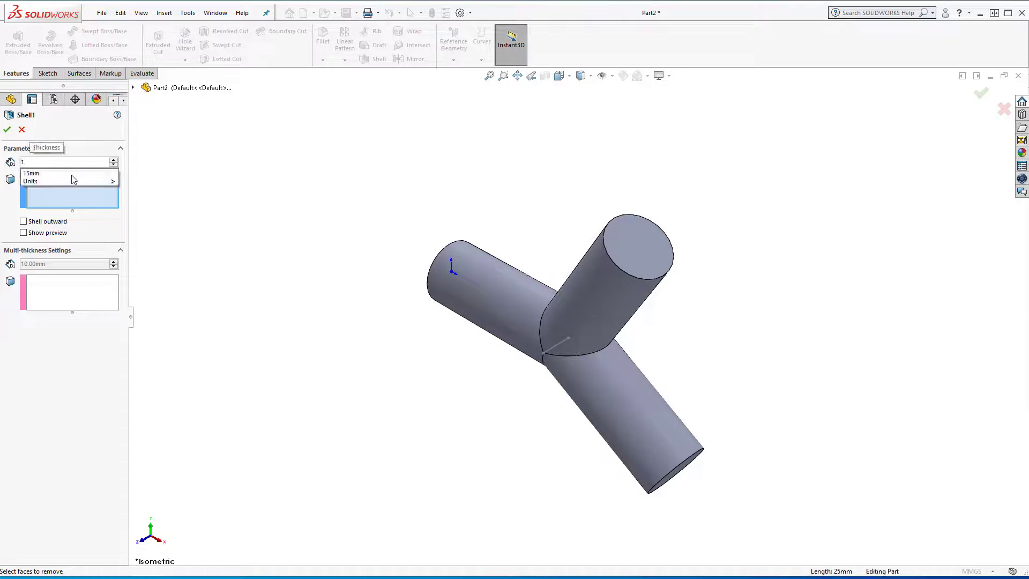
pyautogui.press('Down')
pyautogui.press('Tab')
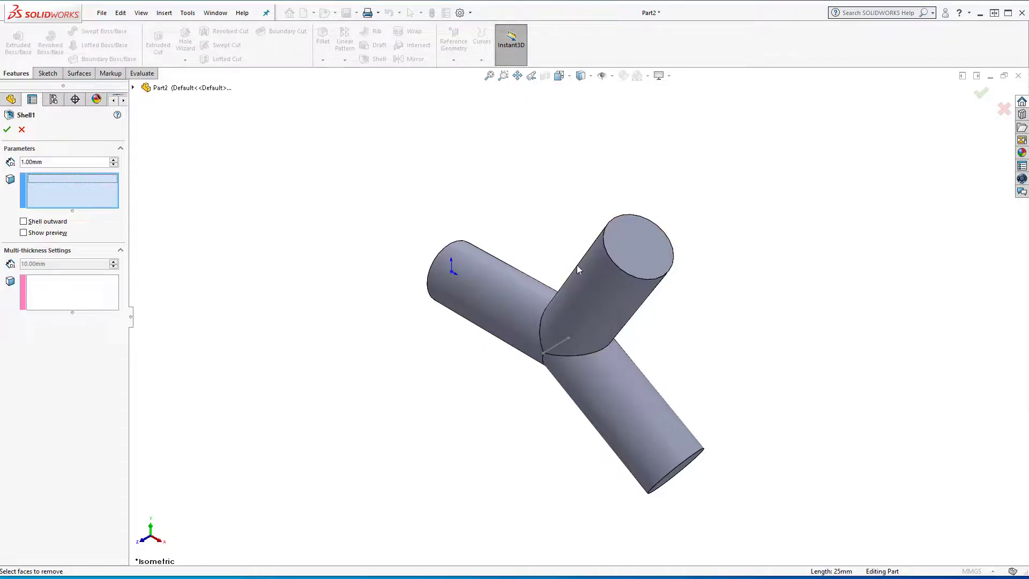
pyautogui.click(658, 253)
pyautogui.moveTo(674, 411); pyautogui.dragTo(696, 487, button='middle')
pyautogui.click(684, 462)
pyautogui.moveTo(553, 384); pyautogui.dragTo(689, 384, button='middle')
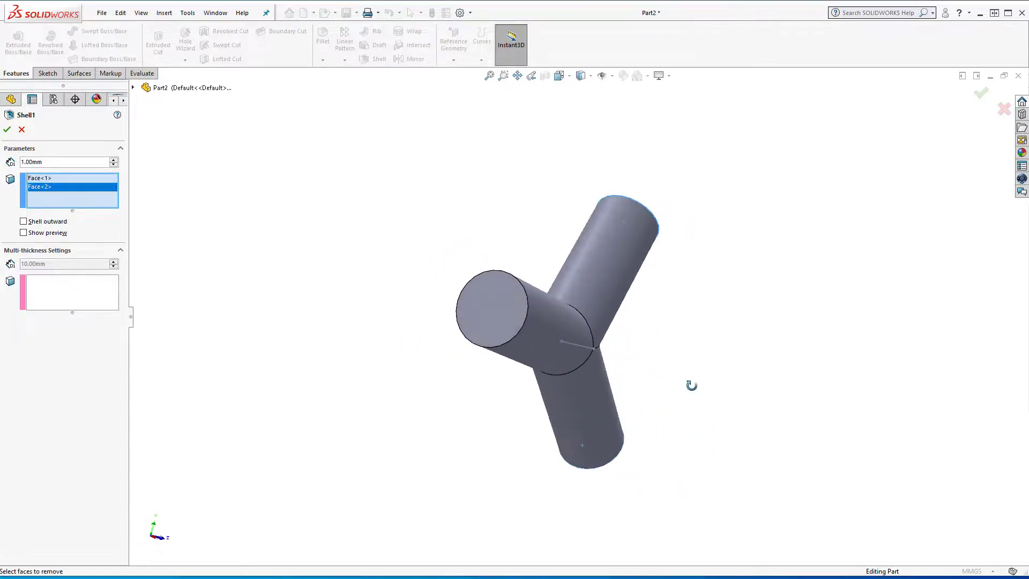
pyautogui.click(504, 321)
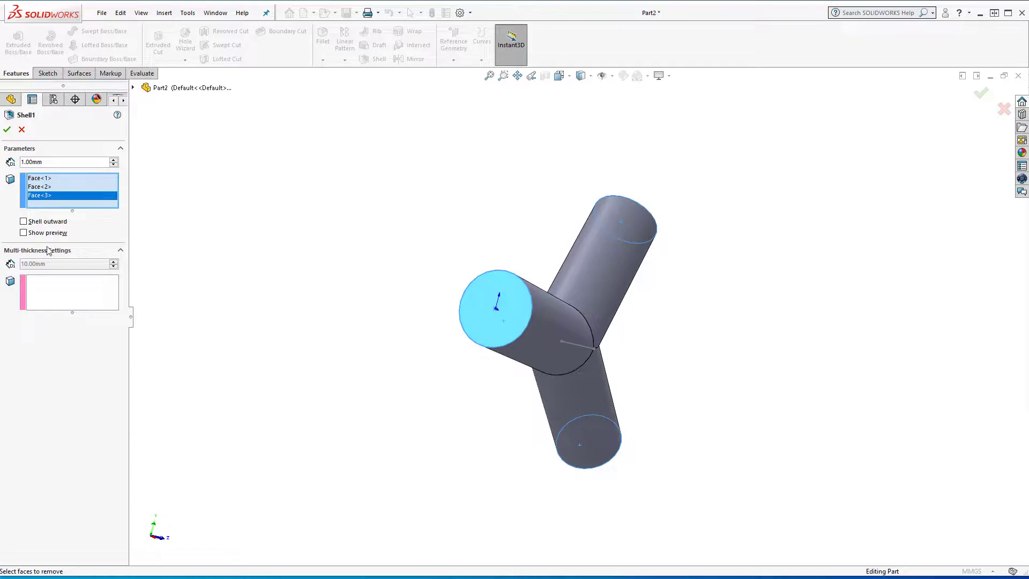
pyautogui.click(23, 233)
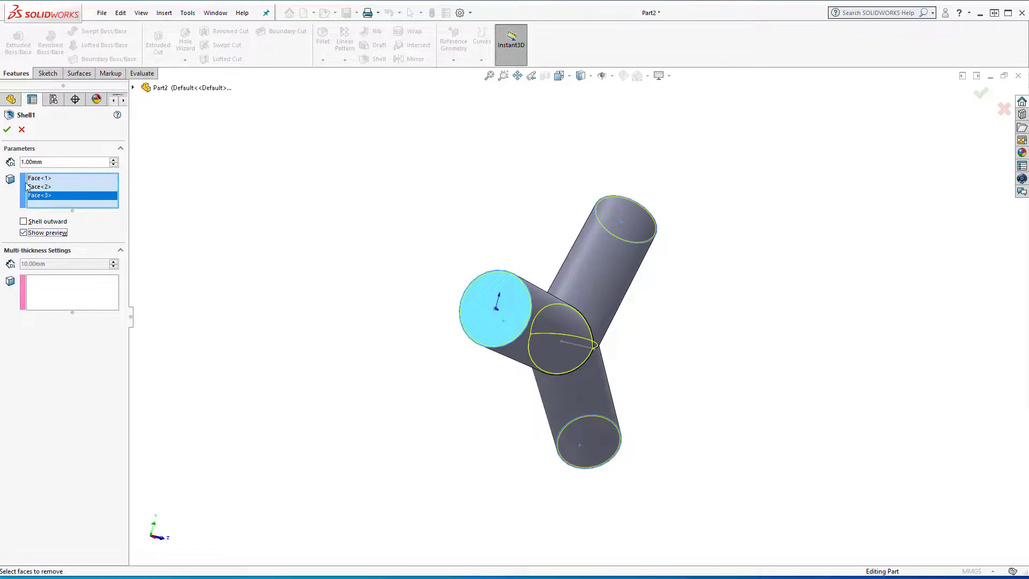
pyautogui.click(7, 129)
pyautogui.moveTo(456, 295); pyautogui.dragTo(482, 333, button='middle')
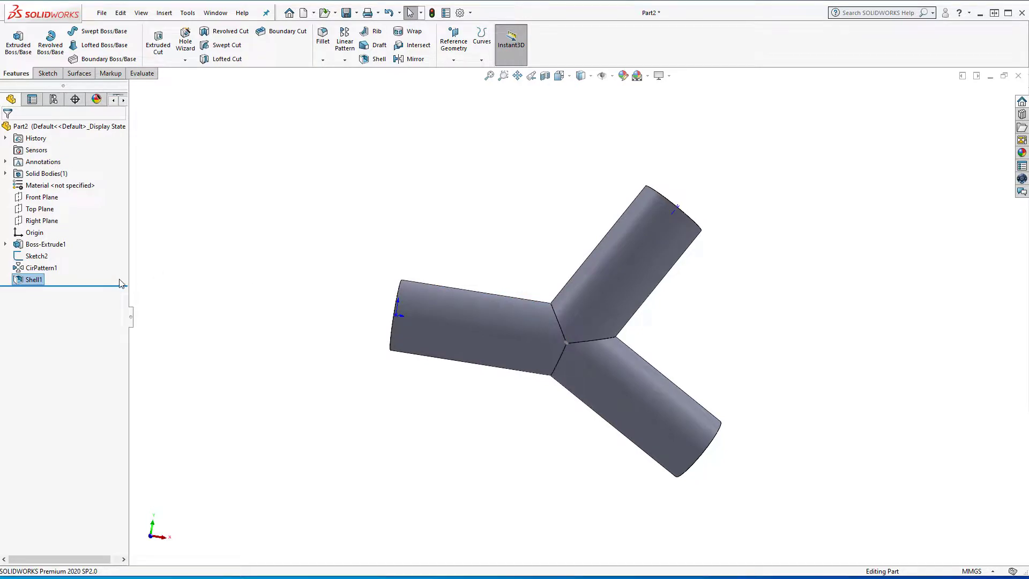
# Edit CirPattern1 to 34° spacing, restoring instance D1,7 and skipping instance D1,8
pyautogui.rightClick(43, 269)
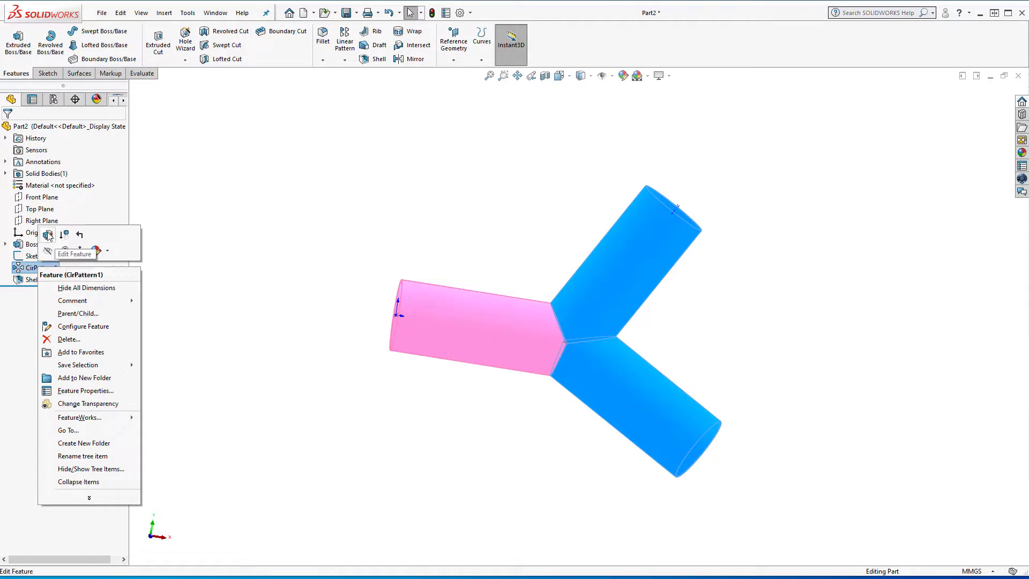
pyautogui.click(47, 236)
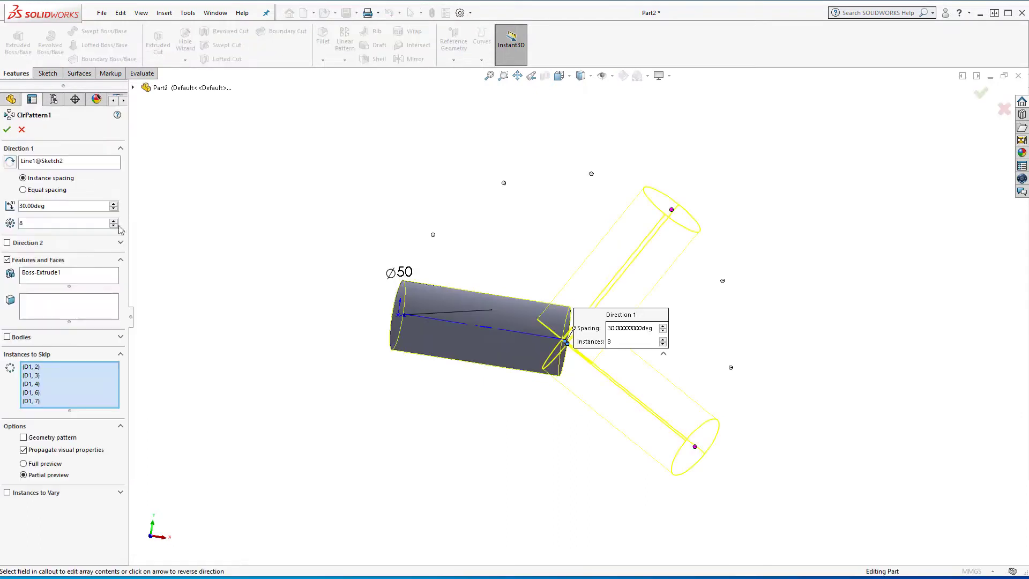
pyautogui.click(114, 204)
pyautogui.click(114, 205)
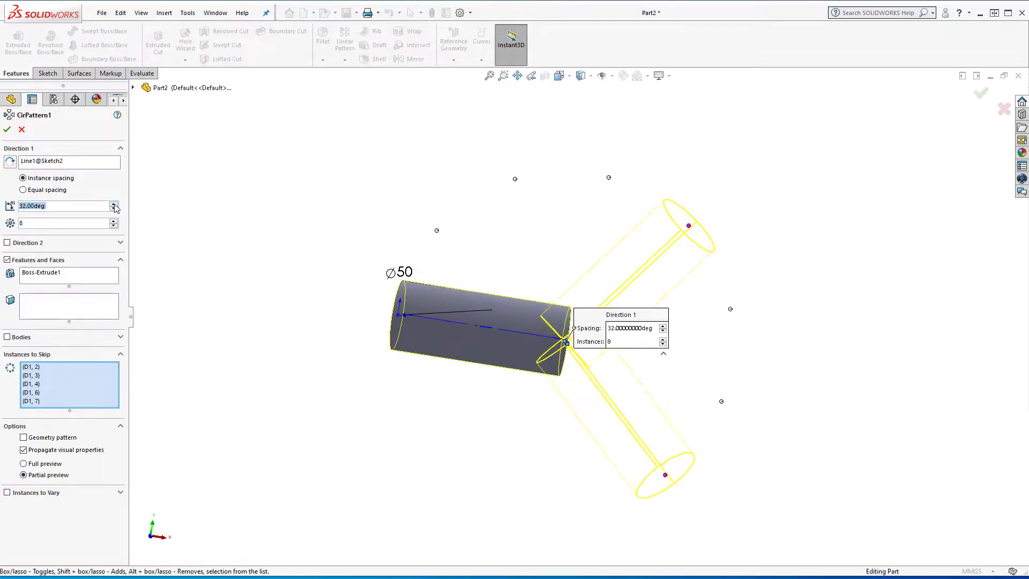
pyautogui.click(114, 204)
pyautogui.click(114, 204)
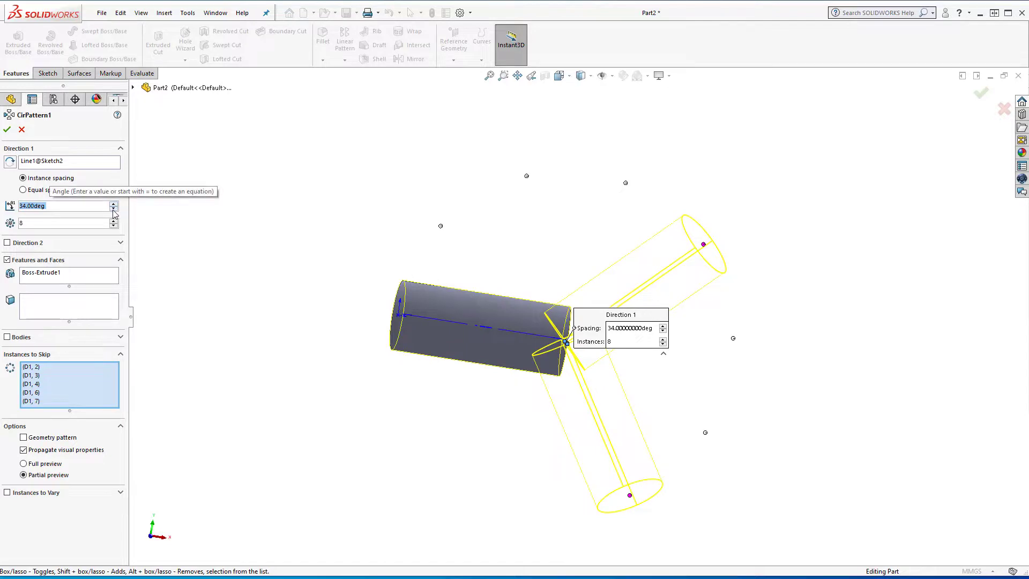
pyautogui.click(705, 433)
pyautogui.click(631, 497)
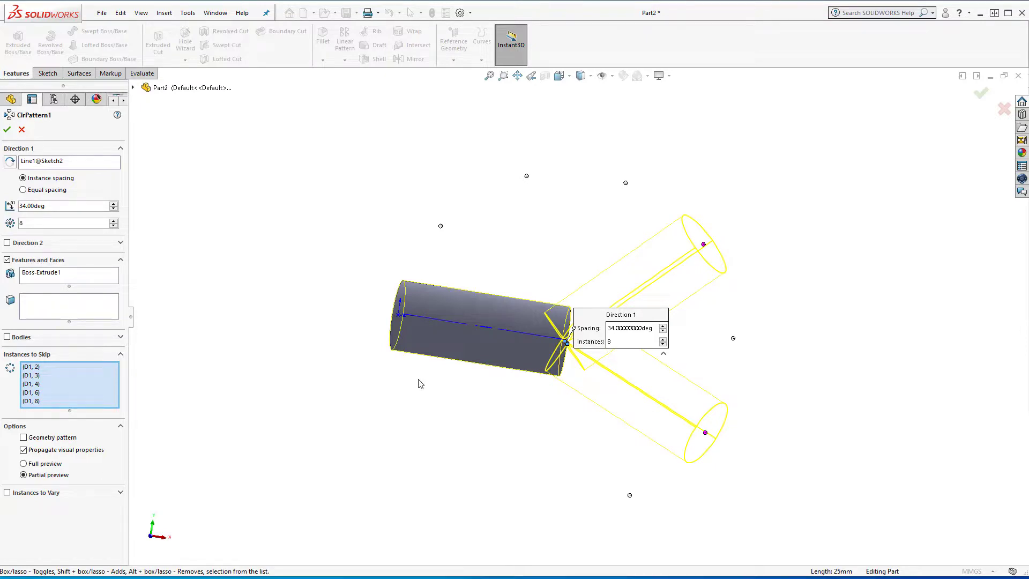
pyautogui.click(7, 130)
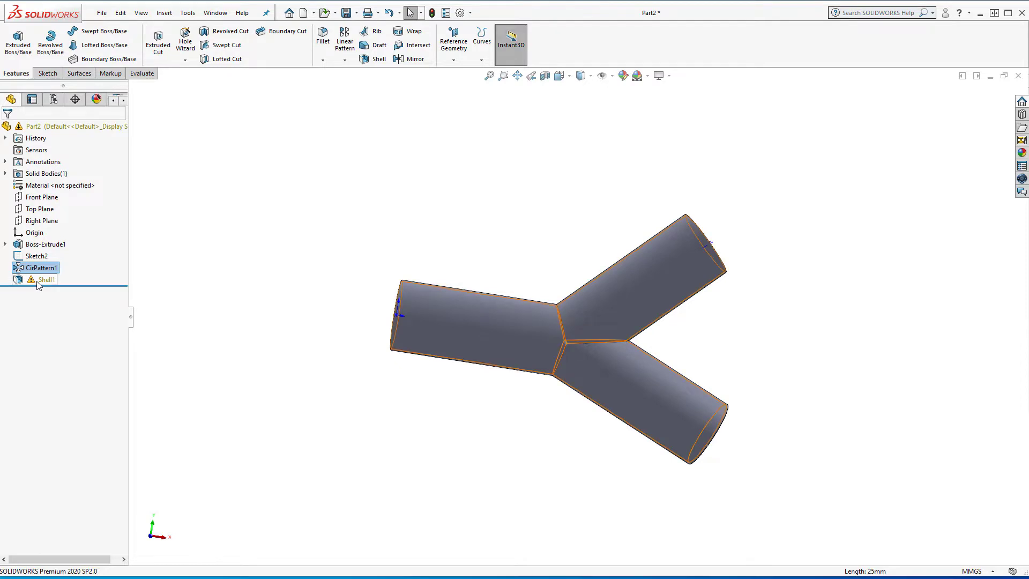
pyautogui.moveTo(514, 355); pyautogui.dragTo(580, 385, button='middle')
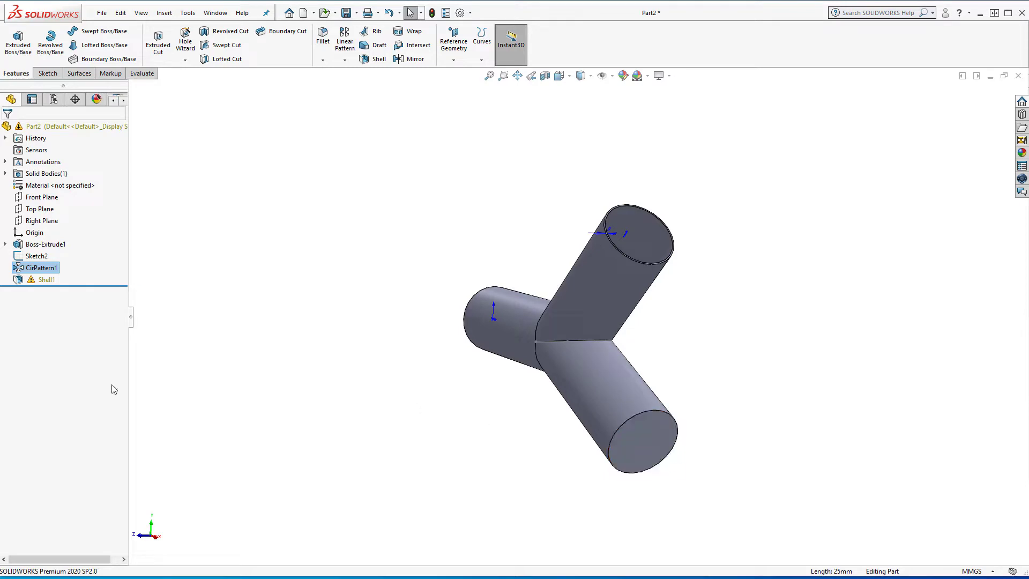
# Edit Shell1, replacing its missing face reference with the lower branch's end face
pyautogui.rightClick(47, 280)
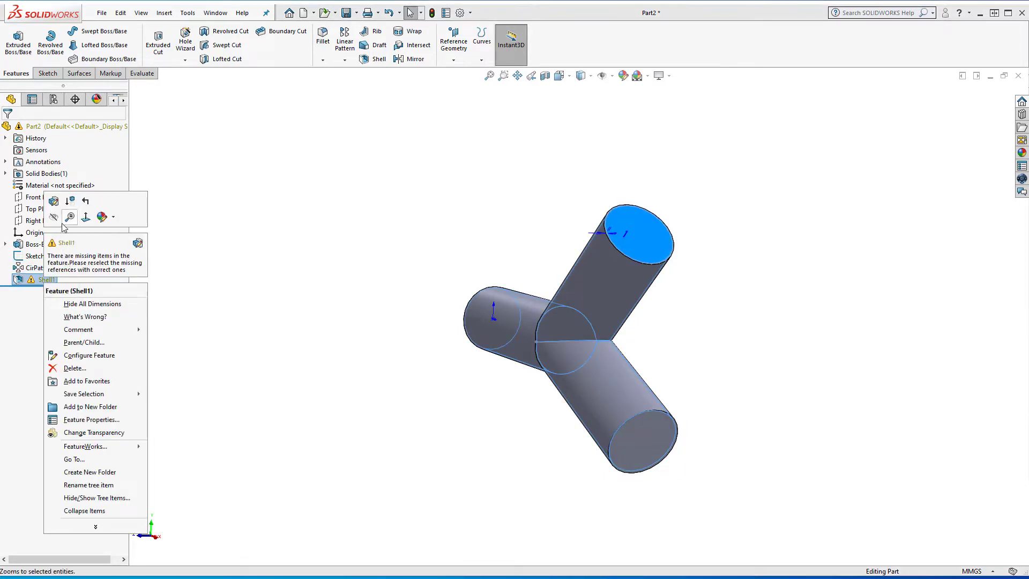
pyautogui.click(54, 201)
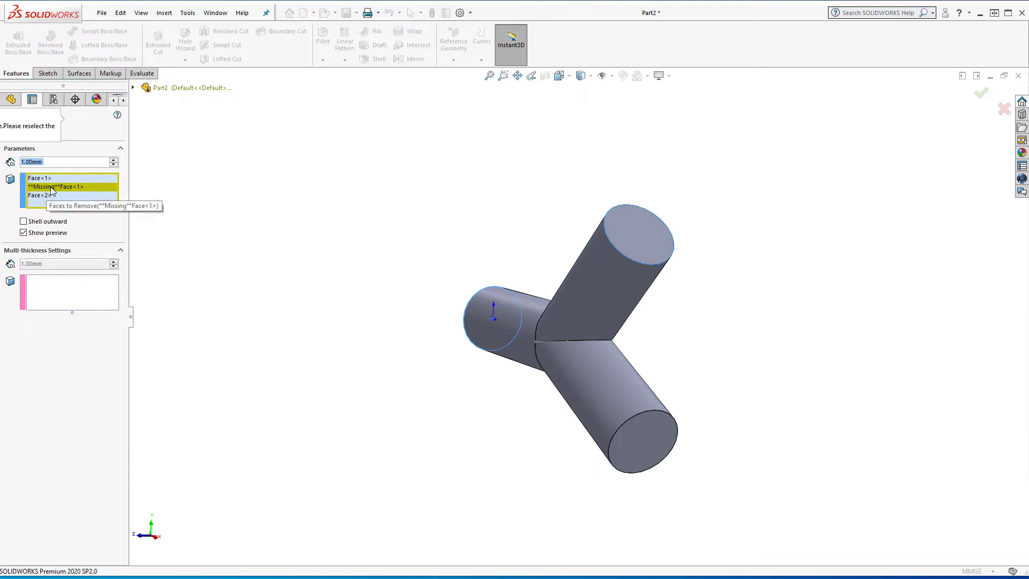
pyautogui.rightClick(85, 187)
pyautogui.click(87, 207)
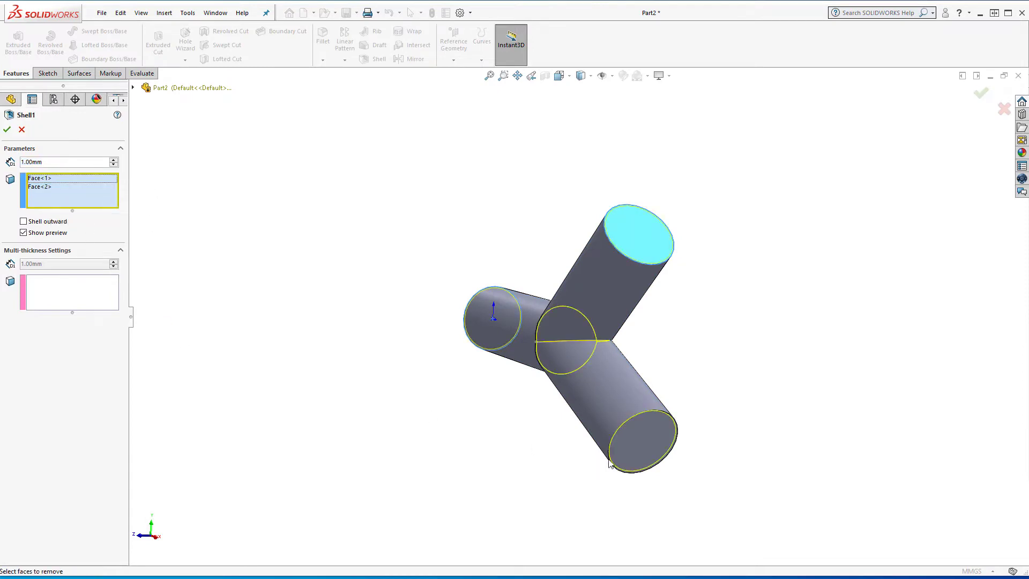
pyautogui.click(650, 435)
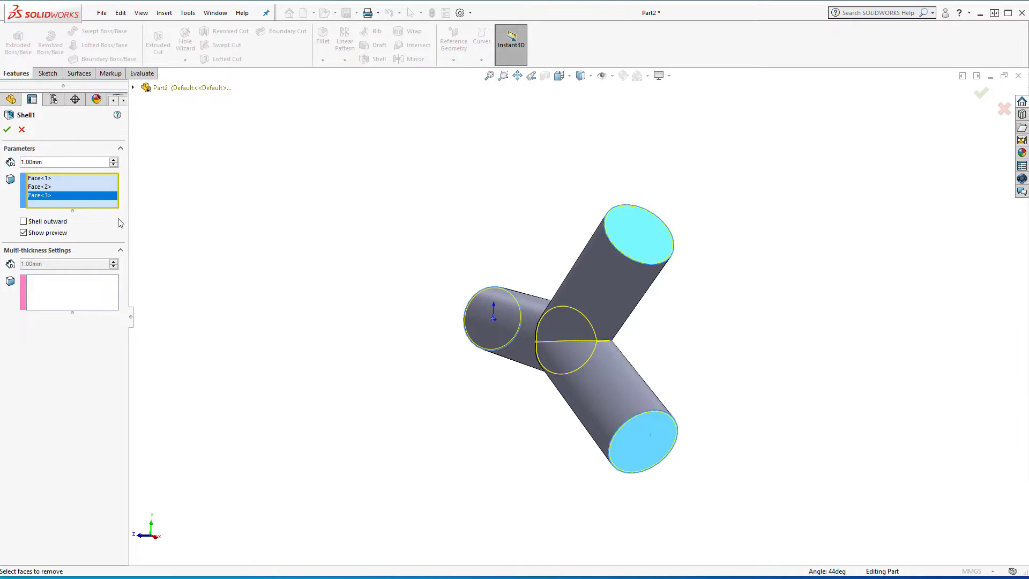
pyautogui.click(7, 130)
pyautogui.moveTo(361, 287); pyautogui.dragTo(434, 379, button='middle')
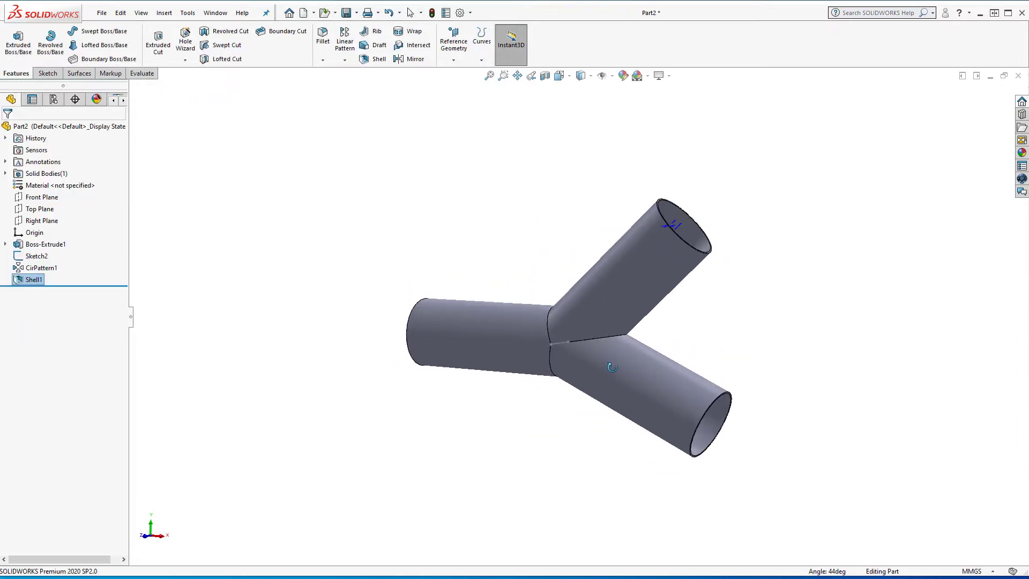